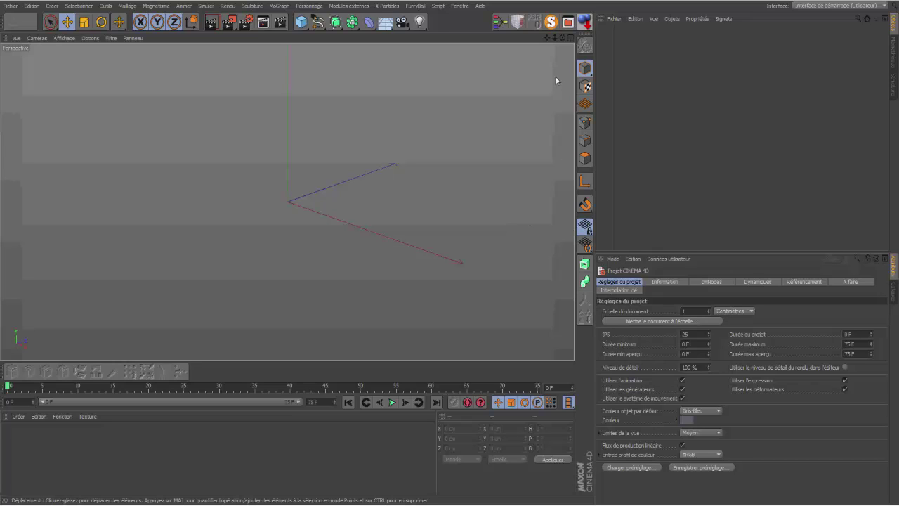
Add a plane primitive and switch the perspective view to shaded display with mesh lines.
{"action": "left_click", "coordinate": [300, 22]}
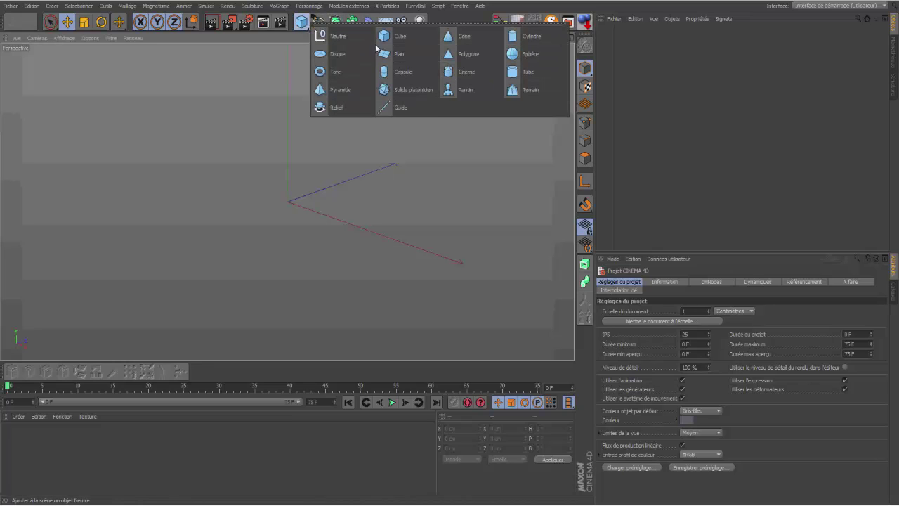
{"action": "left_click", "coordinate": [402, 61]}
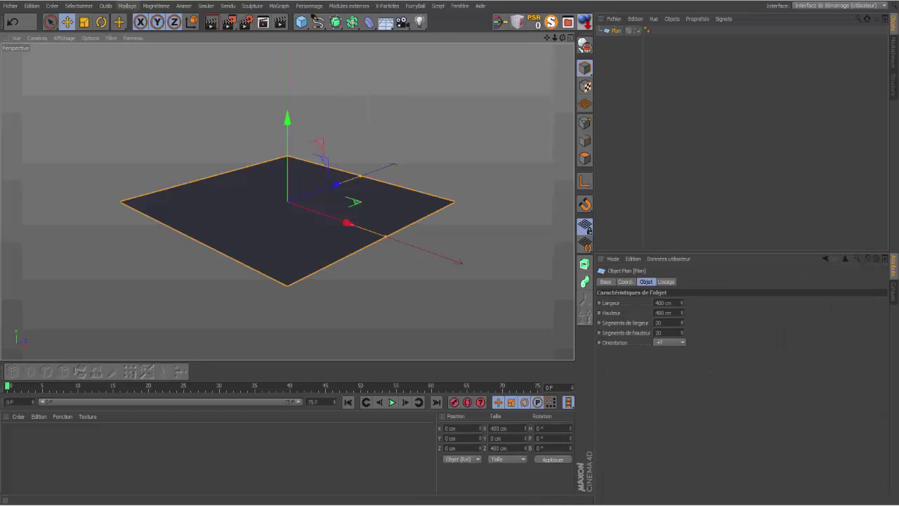
{"action": "left_click", "coordinate": [66, 38]}
{"action": "left_click", "coordinate": [74, 62]}
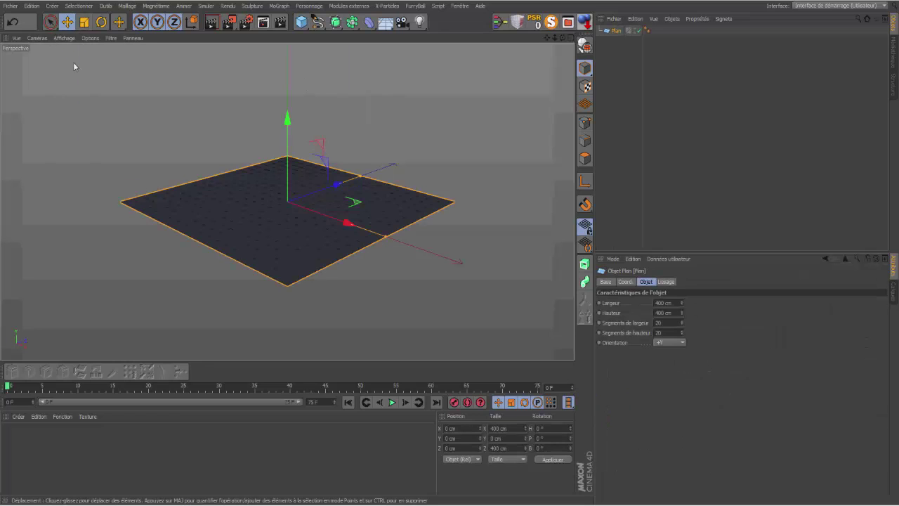
Set the plane's width segments and height segments to 8 each.
{"action": "left_click", "coordinate": [674, 322]}
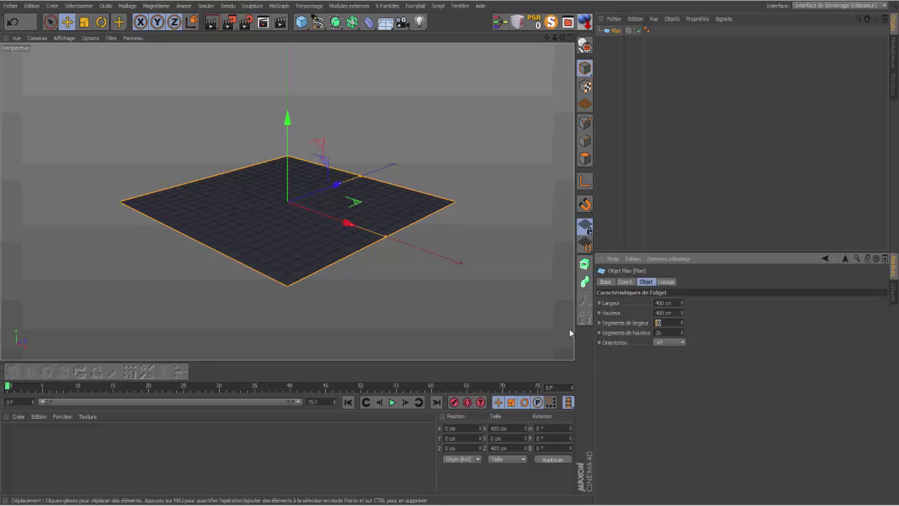
{"action": "key", "text": "BackSpace"}
{"action": "type", "text": "8"}
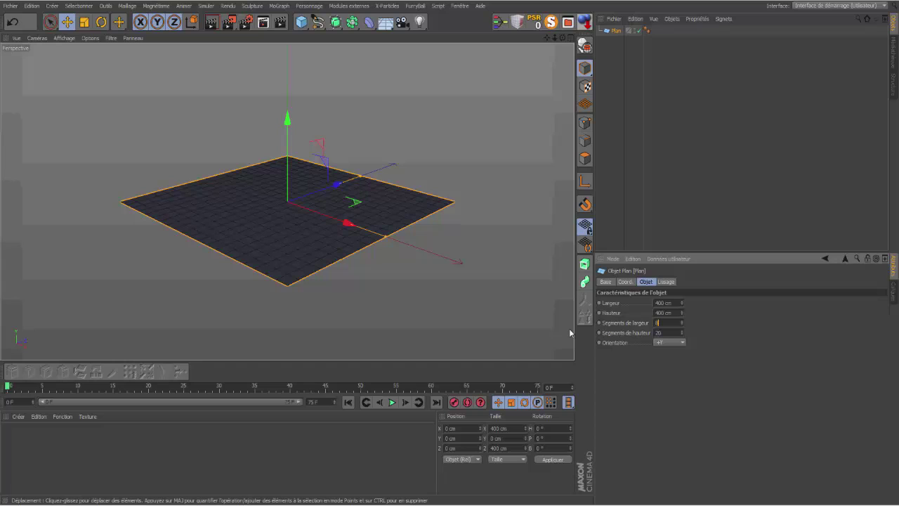
{"action": "left_click", "coordinate": [667, 332]}
{"action": "key", "text": "BackSpace"}
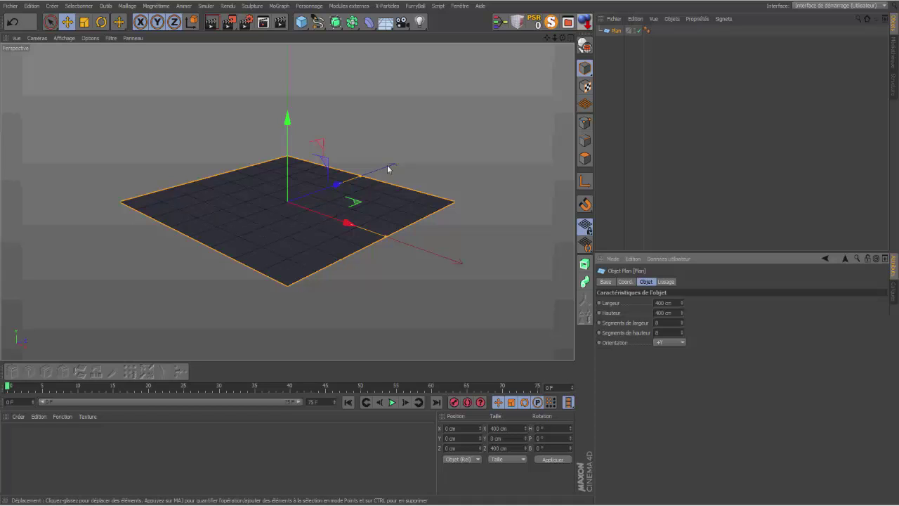
Make the plane editable and raise its centre point and the four points at X/Z ±100 cm to about 55 cm.
{"action": "left_click", "coordinate": [584, 45]}
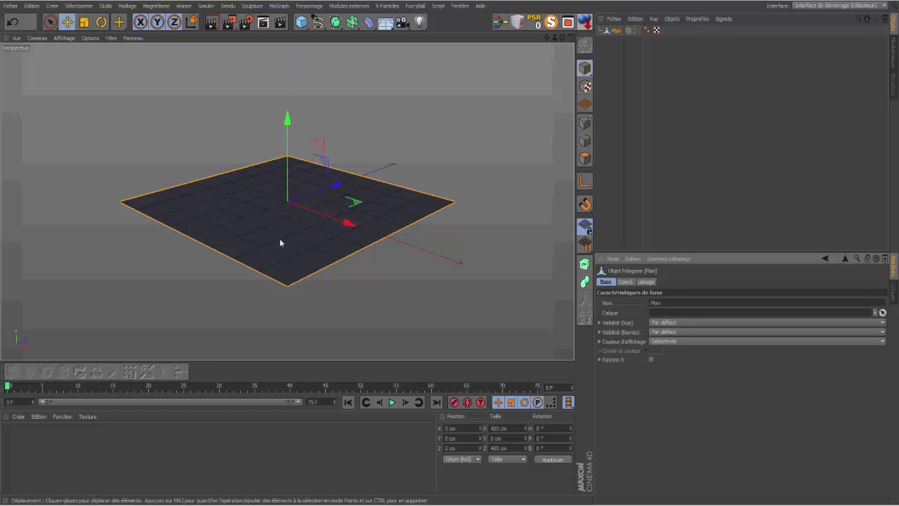
{"action": "left_click", "coordinate": [585, 122]}
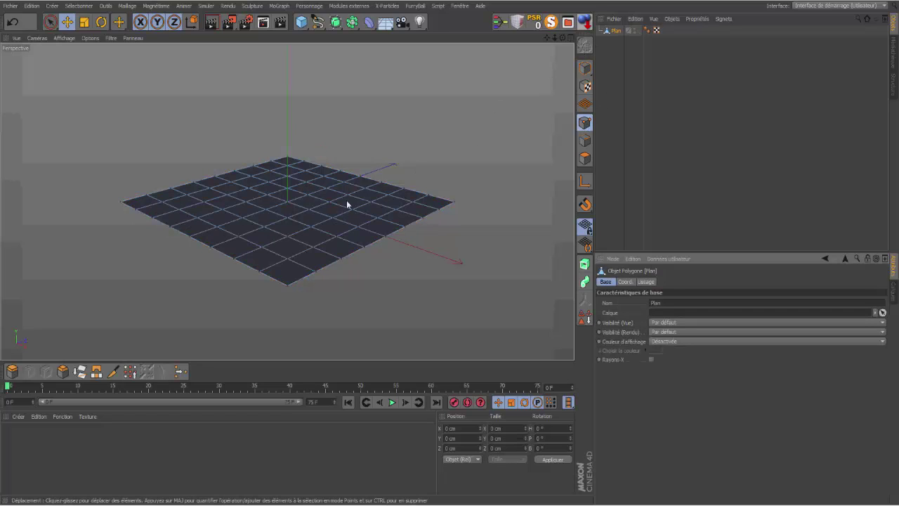
{"action": "left_click", "coordinate": [287, 235]}
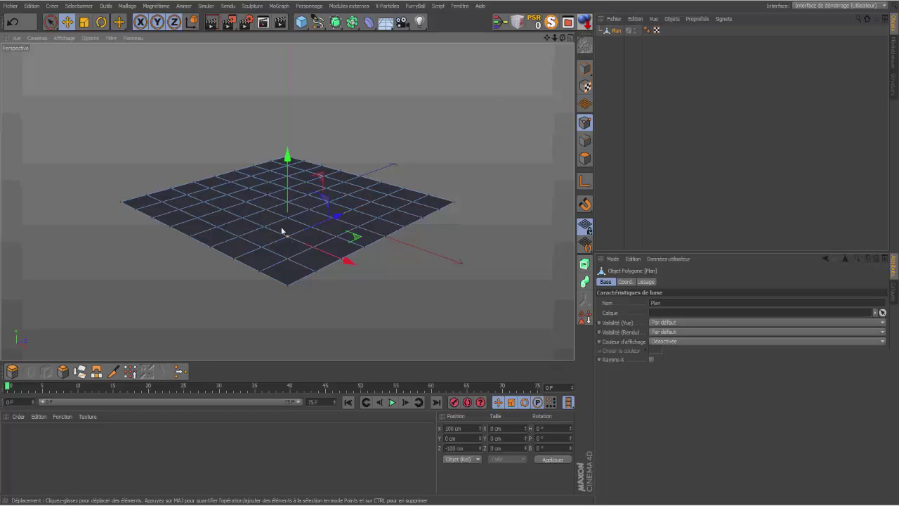
{"action": "left_click", "coordinate": [203, 201], "text": "shift"}
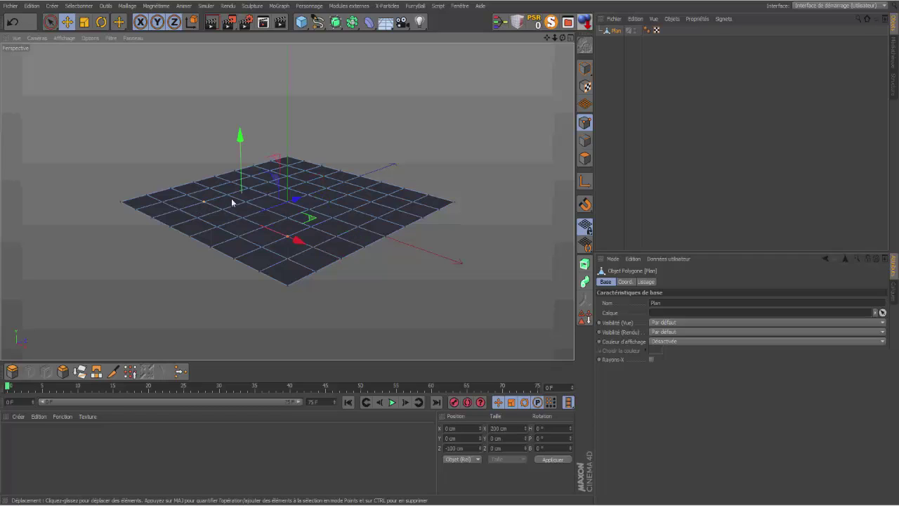
{"action": "left_click", "coordinate": [288, 202], "text": "shift"}
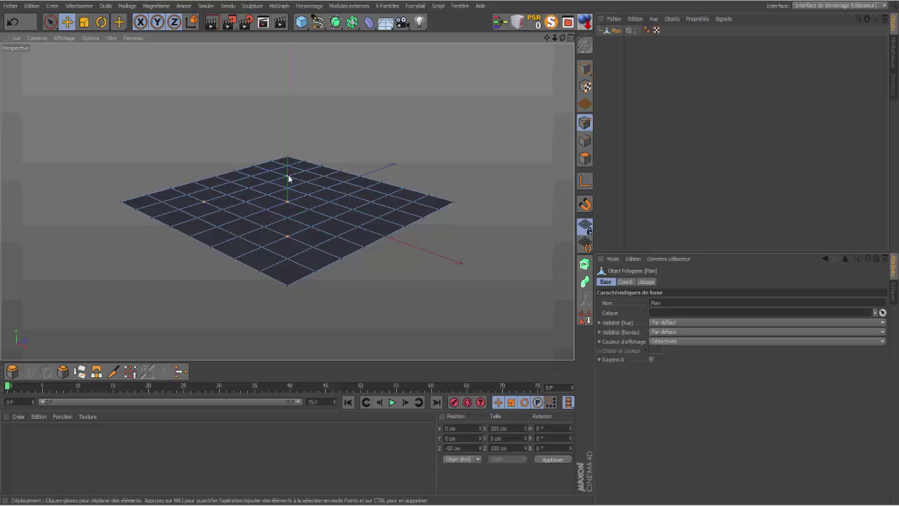
{"action": "left_click", "coordinate": [288, 177], "text": "shift"}
{"action": "left_click", "coordinate": [68, 23]}
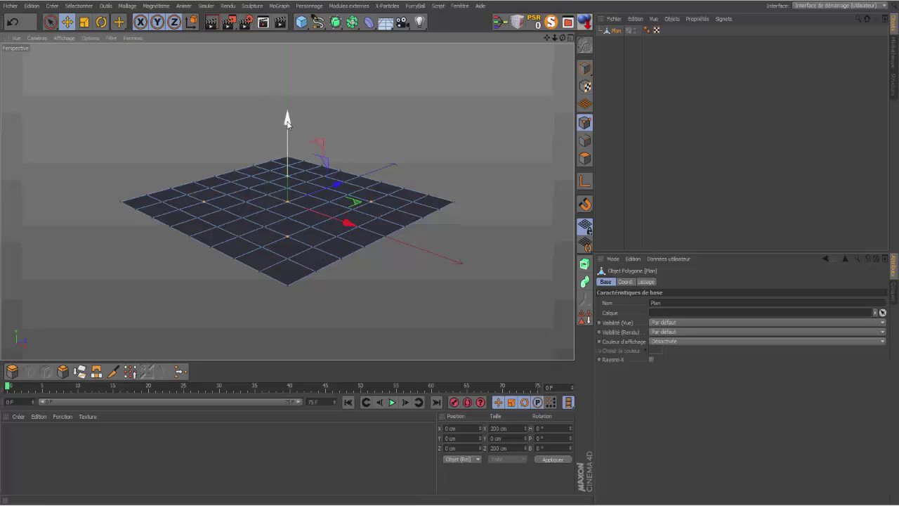
{"action": "left_click_drag", "start_coordinate": [287, 121], "coordinate": [285, 100]}
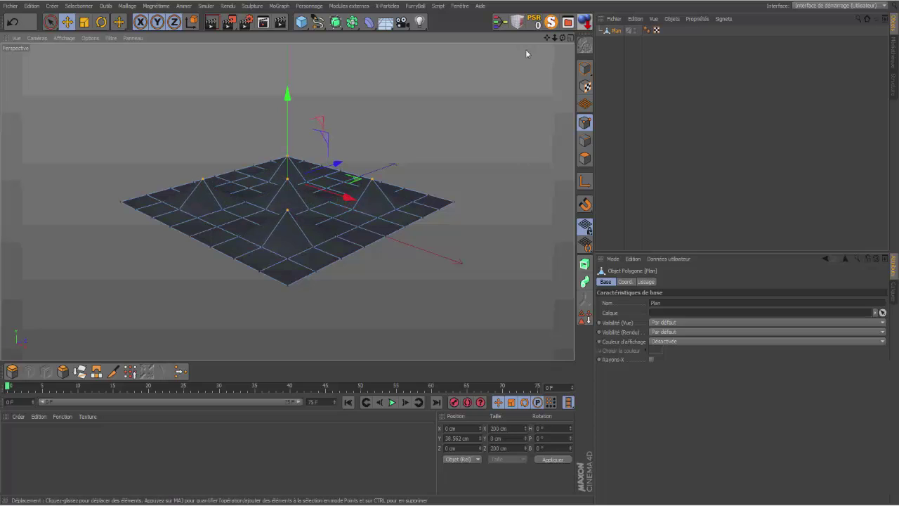
{"action": "left_click_drag", "start_coordinate": [562, 37], "coordinate": [524, 44]}
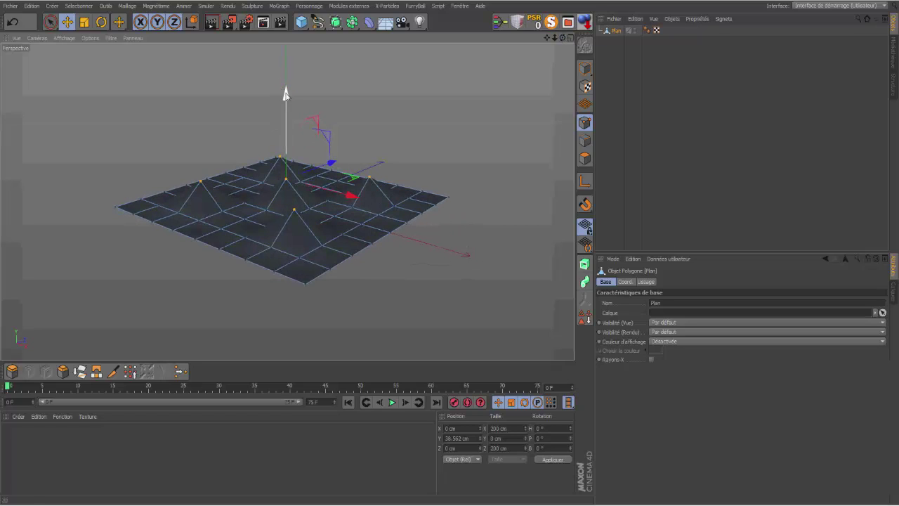
{"action": "left_click_drag", "start_coordinate": [284, 93], "coordinate": [286, 85]}
{"action": "left_click_drag", "start_coordinate": [286, 84], "coordinate": [285, 86]}
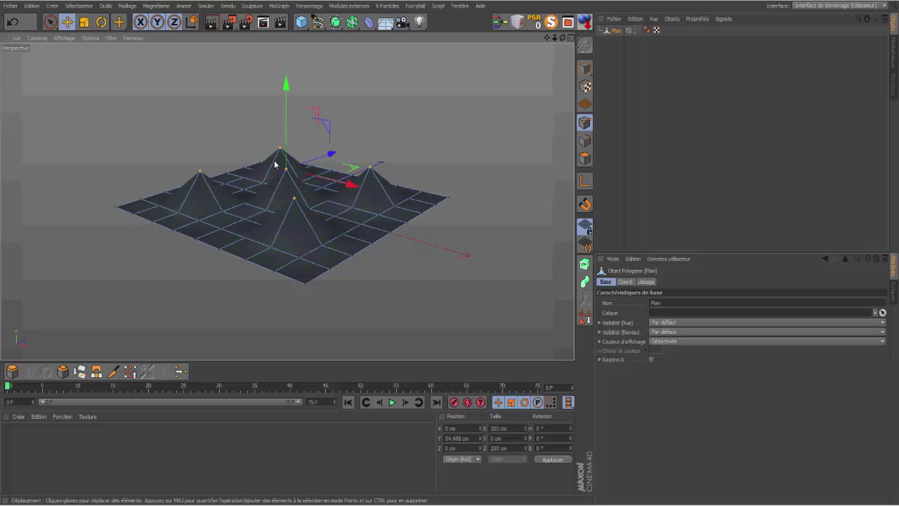
Lower the four points midway between neighbouring outer peaks, 100 cm from the centre on each axis, by about 15 cm.
{"action": "left_click", "coordinate": [244, 218]}
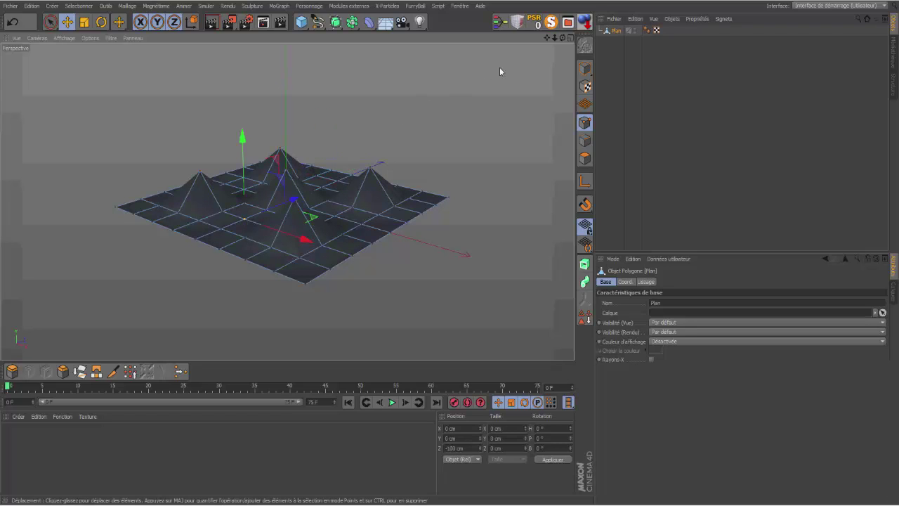
{"action": "left_click_drag", "start_coordinate": [562, 39], "coordinate": [548, 56]}
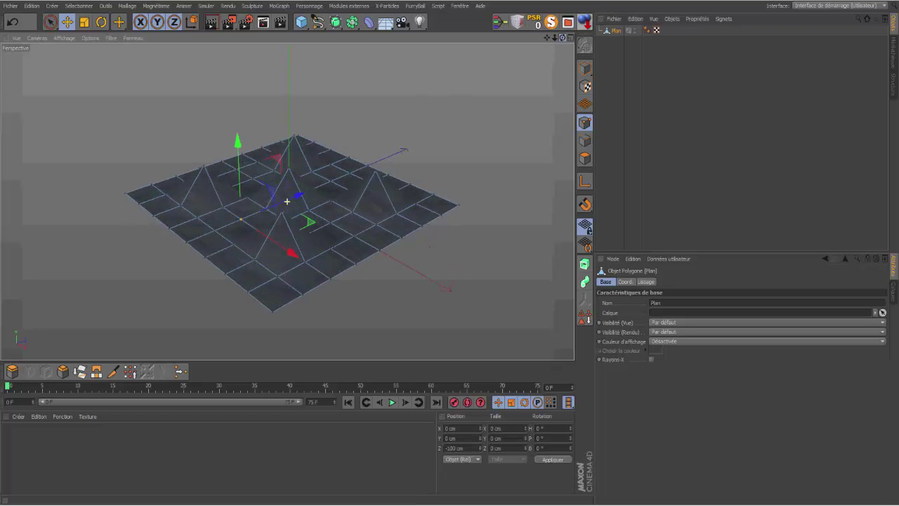
{"action": "left_click", "coordinate": [331, 224], "text": "shift"}
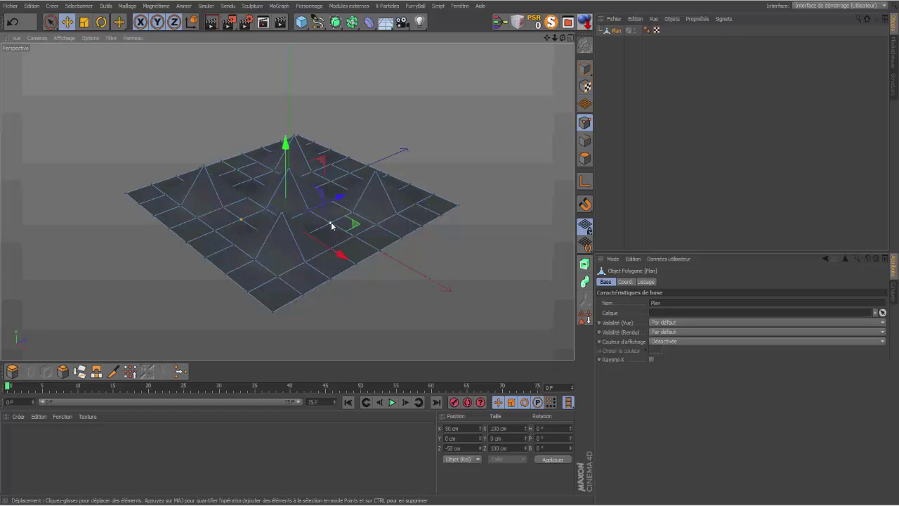
{"action": "left_click", "coordinate": [331, 183], "text": "shift"}
{"action": "left_click", "coordinate": [252, 179], "text": "shift"}
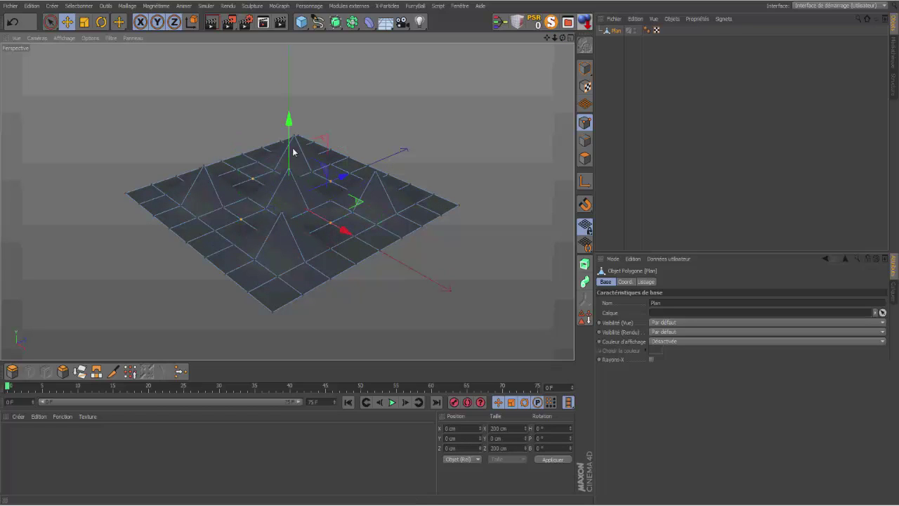
{"action": "left_click_drag", "start_coordinate": [287, 121], "coordinate": [288, 131]}
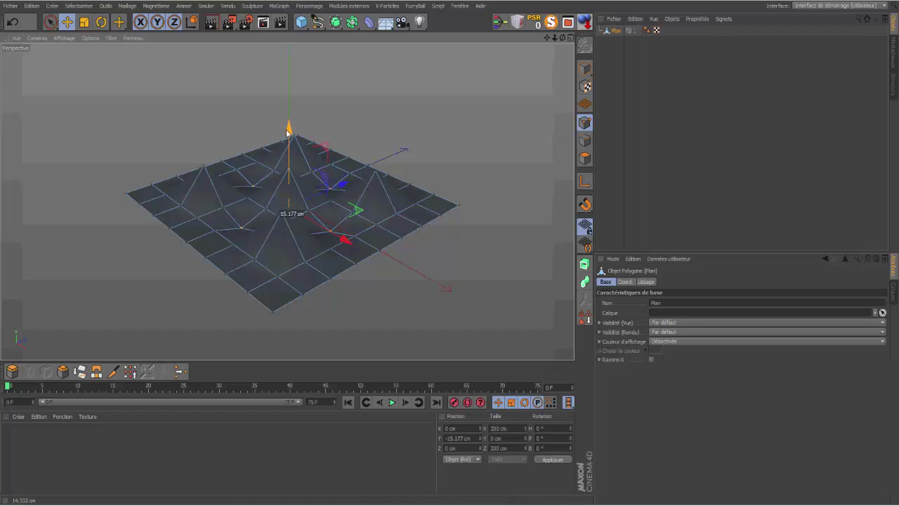
Lower the four points 150 cm from the centre on the X and Z axes by about 13 cm.
{"action": "left_click", "coordinate": [239, 170]}
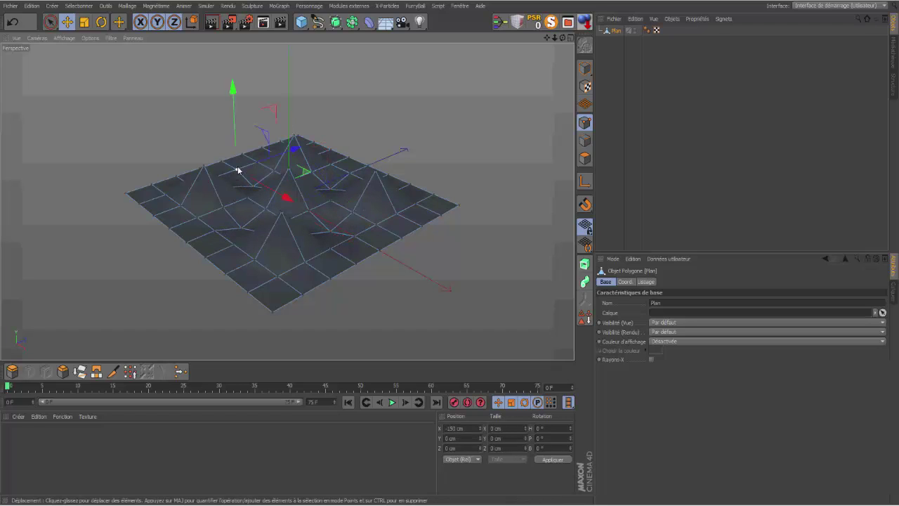
{"action": "left_click", "coordinate": [213, 231], "text": "shift"}
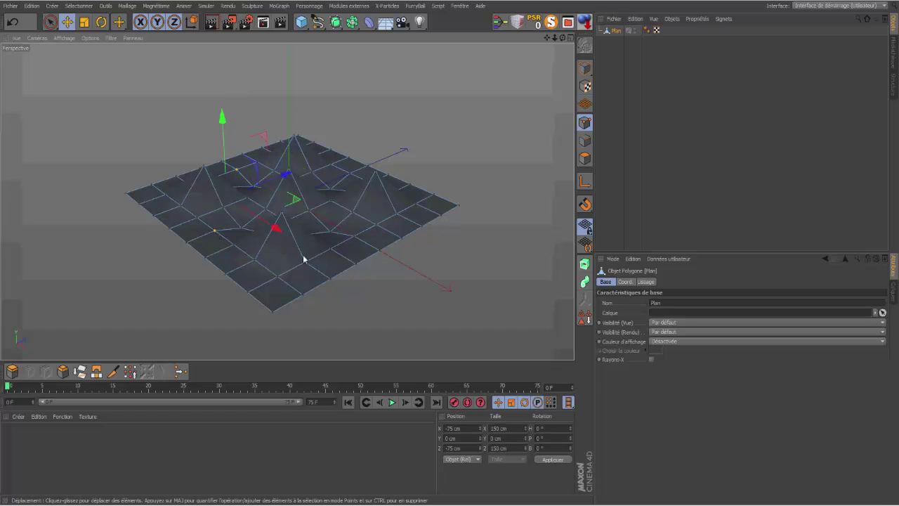
{"action": "left_click", "coordinate": [353, 237], "text": "shift"}
{"action": "left_click", "coordinate": [349, 171], "text": "shift"}
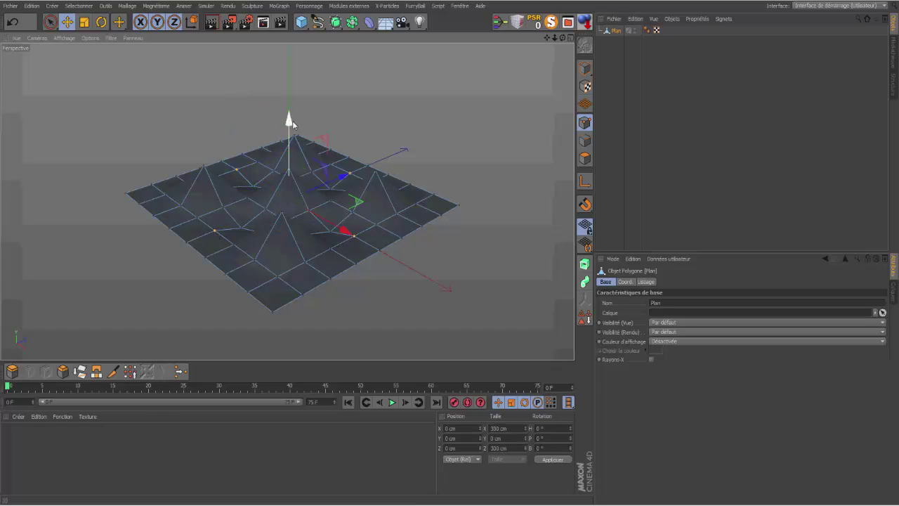
{"action": "left_click_drag", "start_coordinate": [288, 121], "coordinate": [289, 129]}
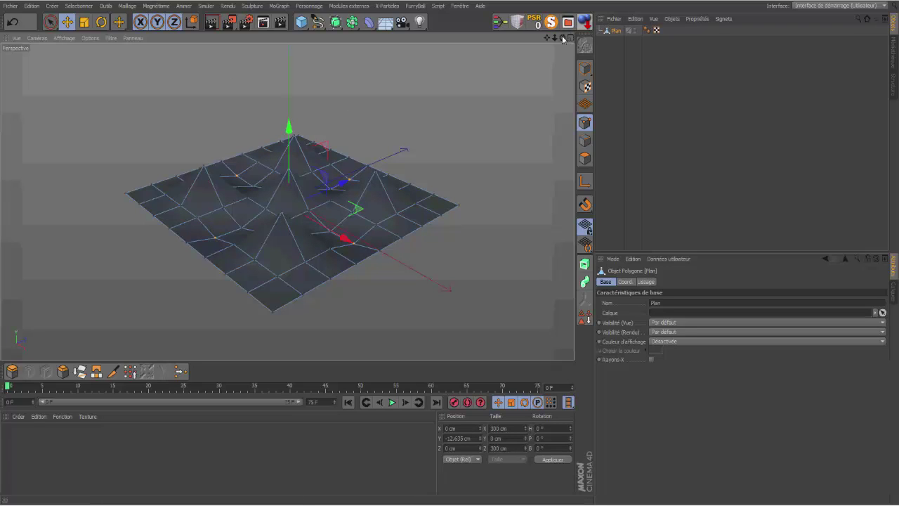
Add a Subdivision Surface object and make the plane its child to smooth the peaks and hollows.
{"action": "left_click_drag", "start_coordinate": [563, 38], "coordinate": [587, 21]}
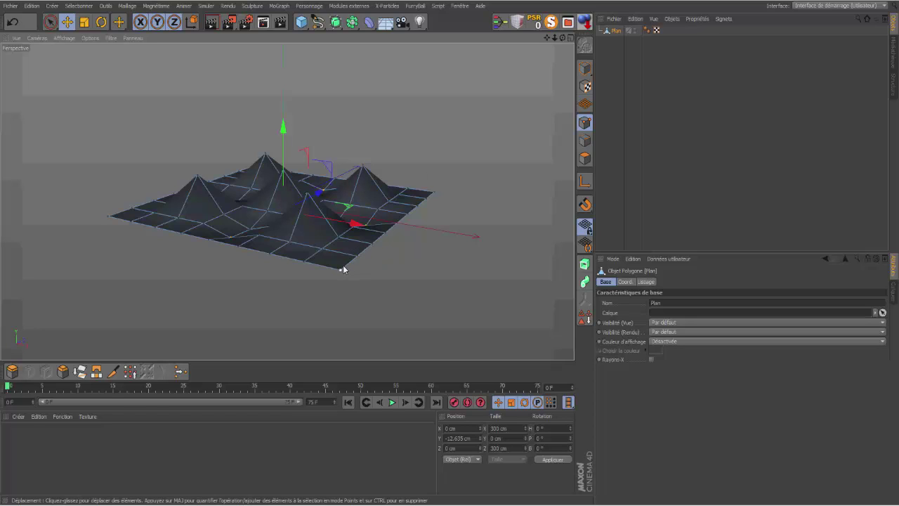
{"action": "left_click_drag", "start_coordinate": [563, 37], "coordinate": [288, 200]}
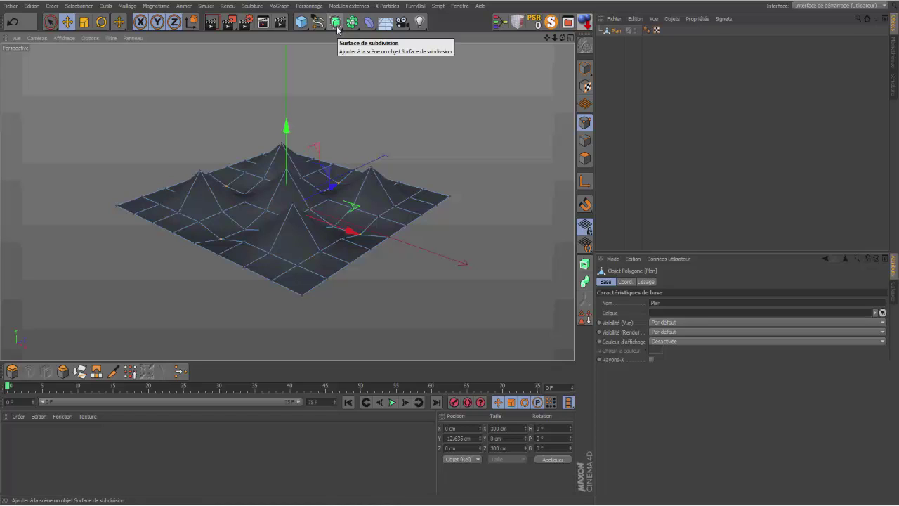
{"action": "left_click_drag", "start_coordinate": [337, 28], "coordinate": [386, 40]}
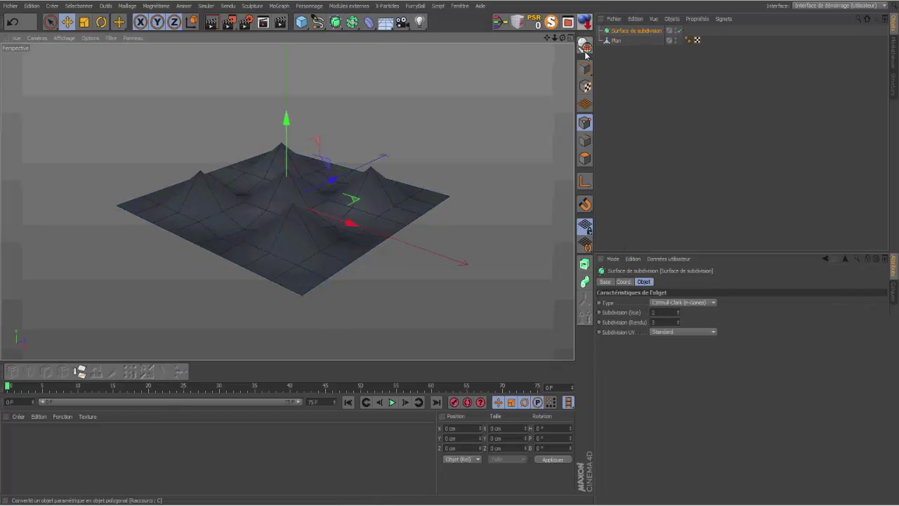
{"action": "left_click_drag", "start_coordinate": [616, 40], "coordinate": [620, 28]}
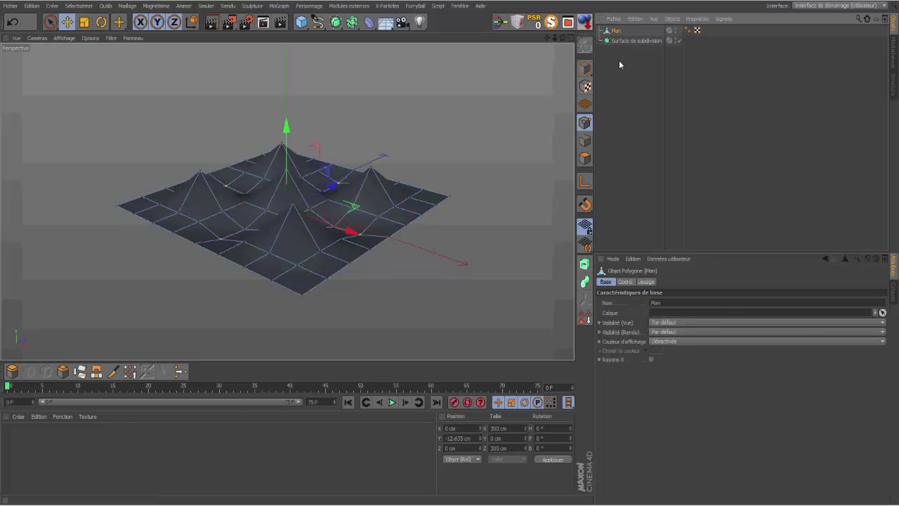
{"action": "mouse_move", "coordinate": [622, 41]}
{"action": "left_mouse_down"}
{"action": "mouse_move", "coordinate": [617, 31]}
{"action": "mouse_move", "coordinate": [632, 40]}
{"action": "left_mouse_up"}
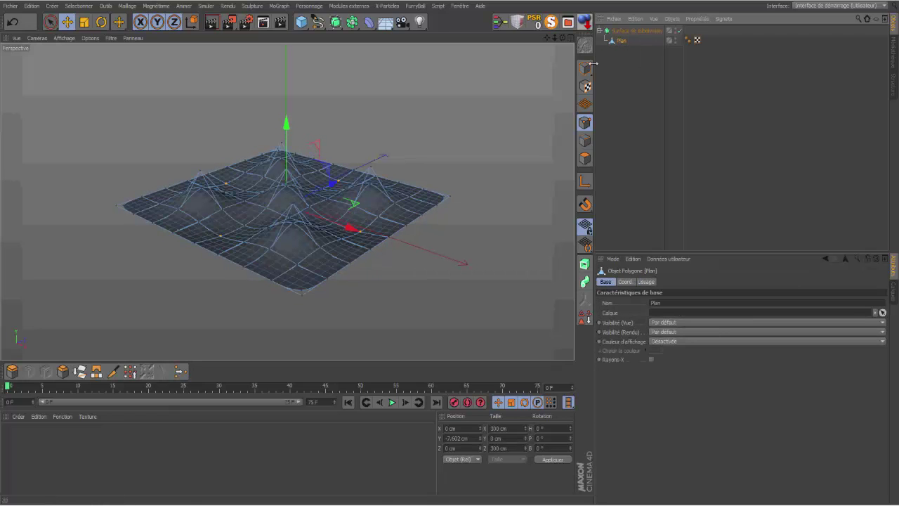
Compare the smoothed subdivision surface with the plane's control points, picking out the point of the front peak.
{"action": "mouse_move", "coordinate": [563, 38]}
{"action": "left_mouse_down"}
{"action": "mouse_move", "coordinate": [584, 25]}
{"action": "mouse_move", "coordinate": [563, 58]}
{"action": "mouse_move", "coordinate": [564, 40]}
{"action": "left_mouse_up"}
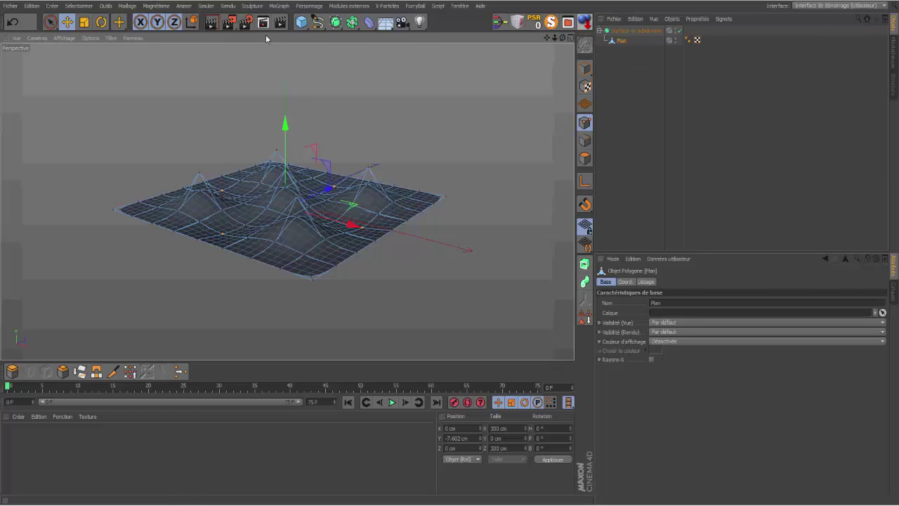
{"action": "left_click_drag", "start_coordinate": [562, 38], "coordinate": [531, 54]}
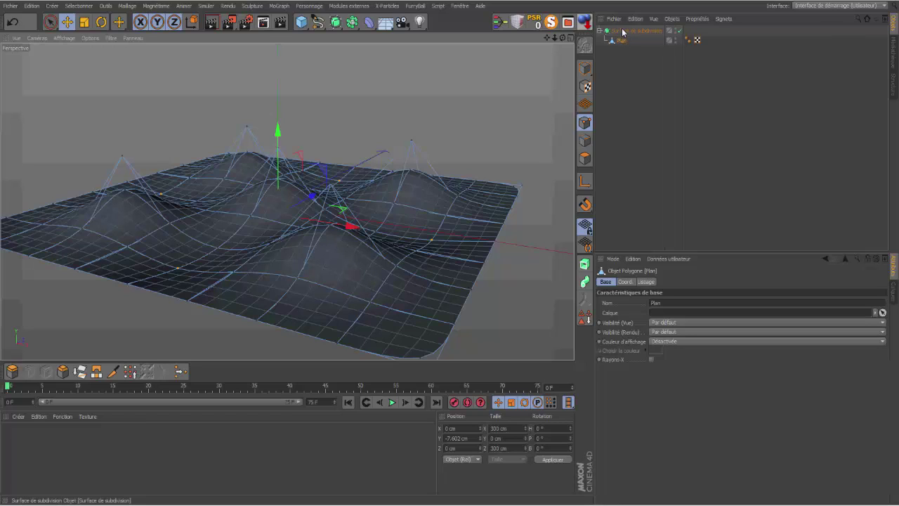
{"action": "left_click", "coordinate": [586, 123]}
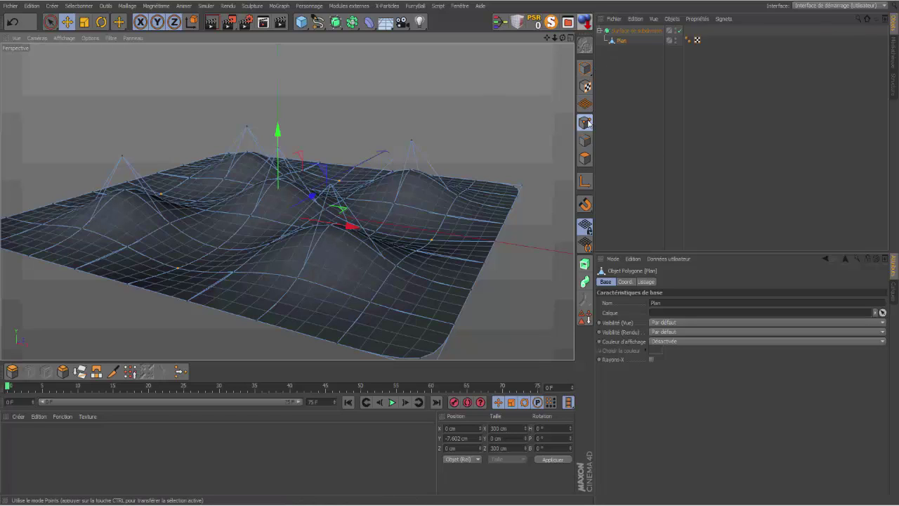
{"action": "left_click", "coordinate": [632, 31]}
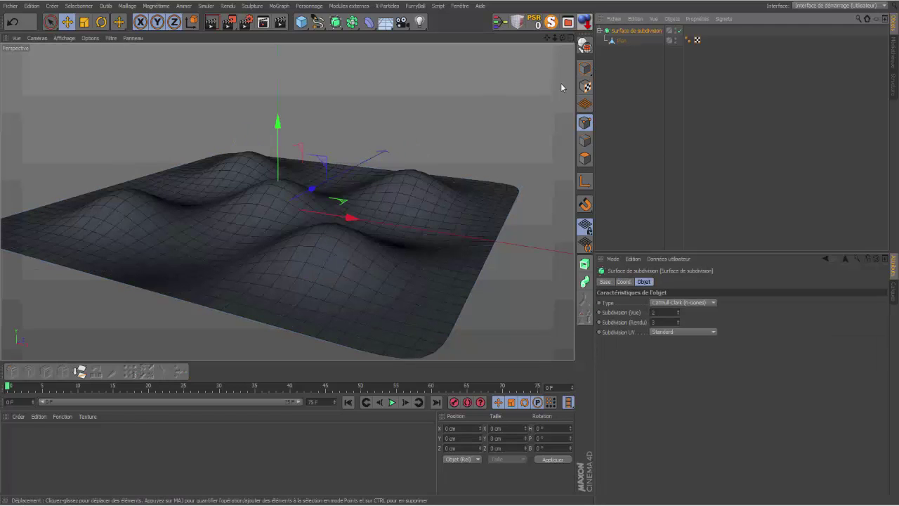
{"action": "left_click", "coordinate": [621, 41]}
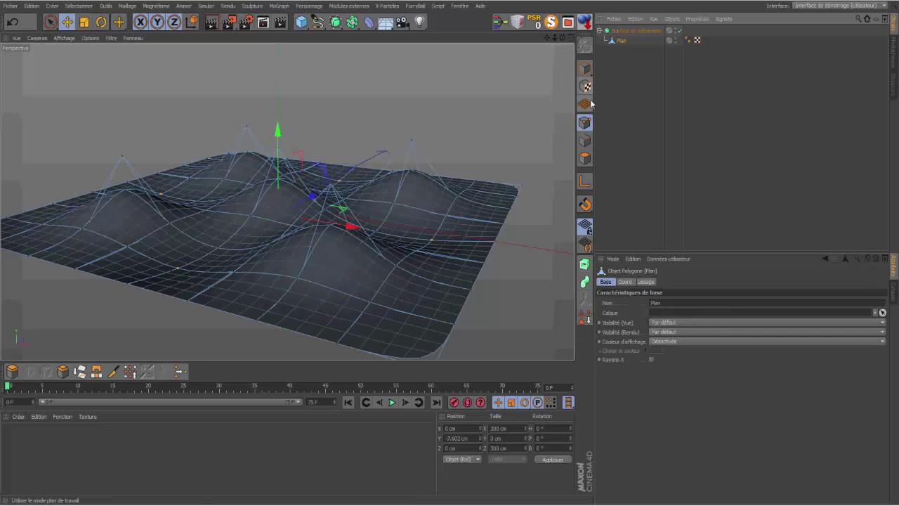
{"action": "left_click", "coordinate": [330, 226]}
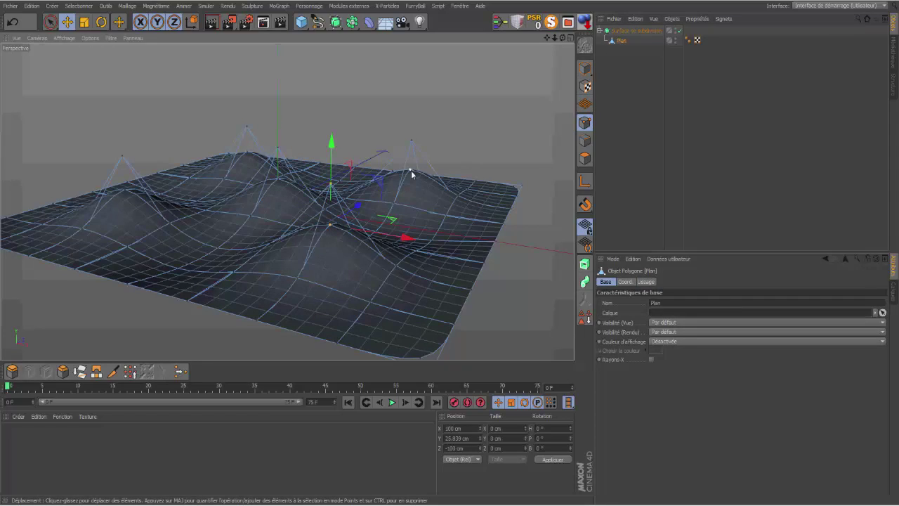
Raise the subdivision weight of the front peak's point to pull the smoothed surface into a sharper peak.
{"action": "key", "text": "period"}
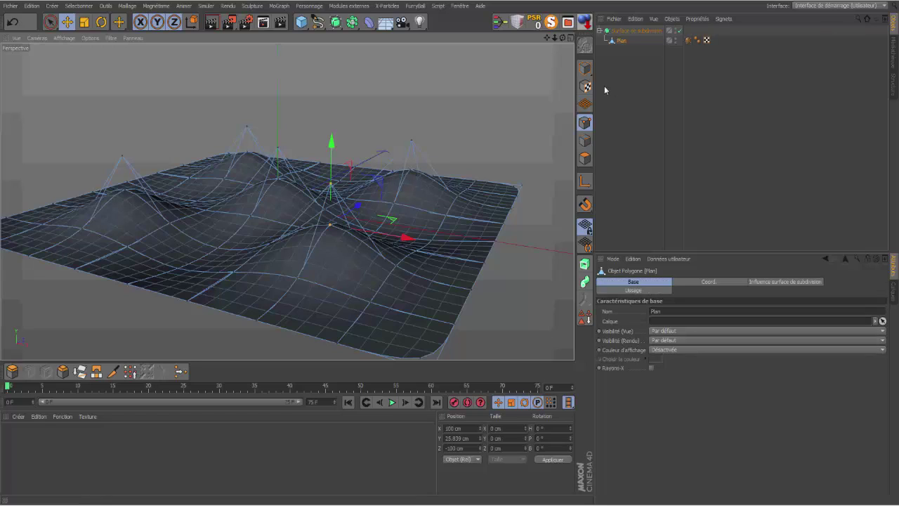
{"action": "left_click", "coordinate": [647, 32]}
{"action": "left_click", "coordinate": [624, 40]}
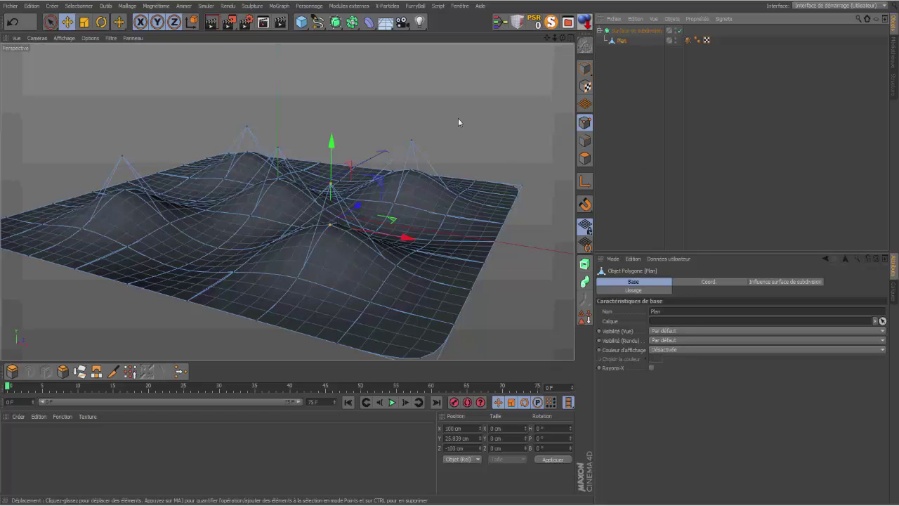
{"action": "left_click_drag", "start_coordinate": [387, 219], "coordinate": [388, 187]}
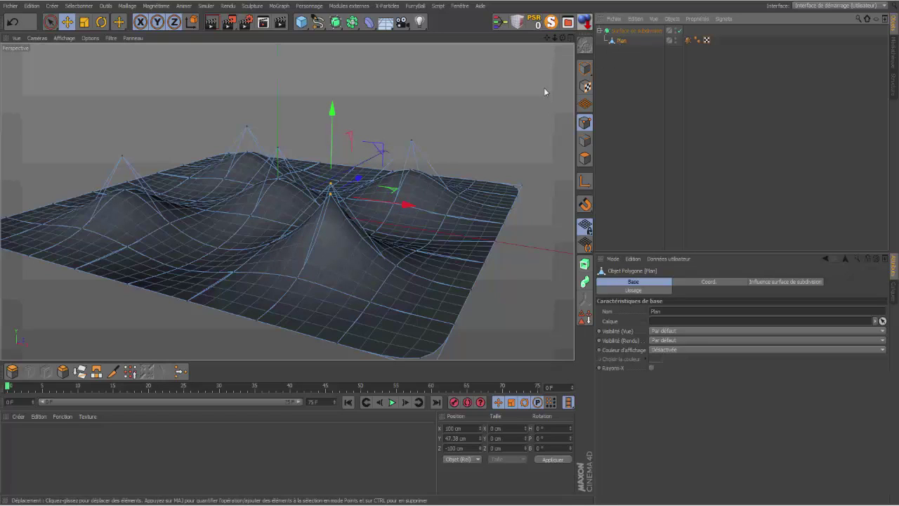
Raise the subdivision weight of the four other peak points to 0.95 to sharpen them like the front one.
{"action": "left_click", "coordinate": [411, 172]}
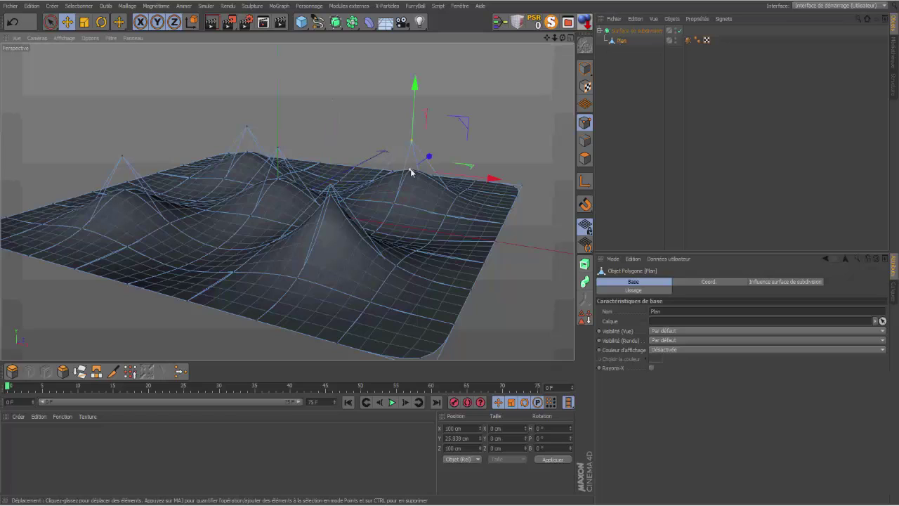
{"action": "left_click", "coordinate": [279, 180], "text": "shift"}
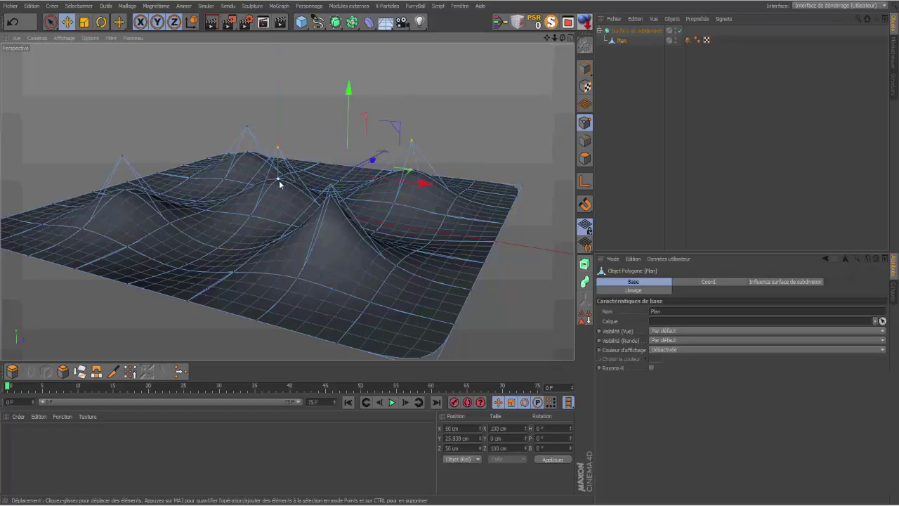
{"action": "left_click", "coordinate": [125, 189], "text": "shift"}
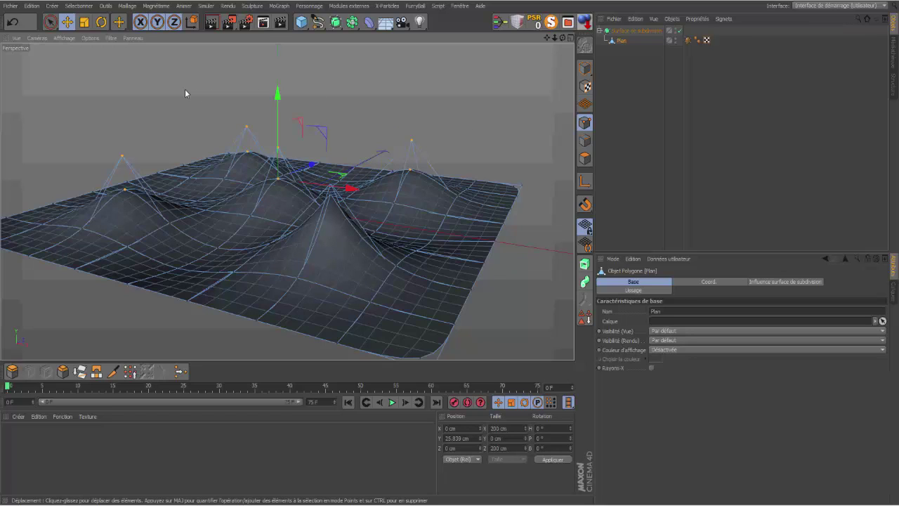
{"action": "key", "text": "period"}
{"action": "left_click_drag", "start_coordinate": [450, 98], "coordinate": [551, 99]}
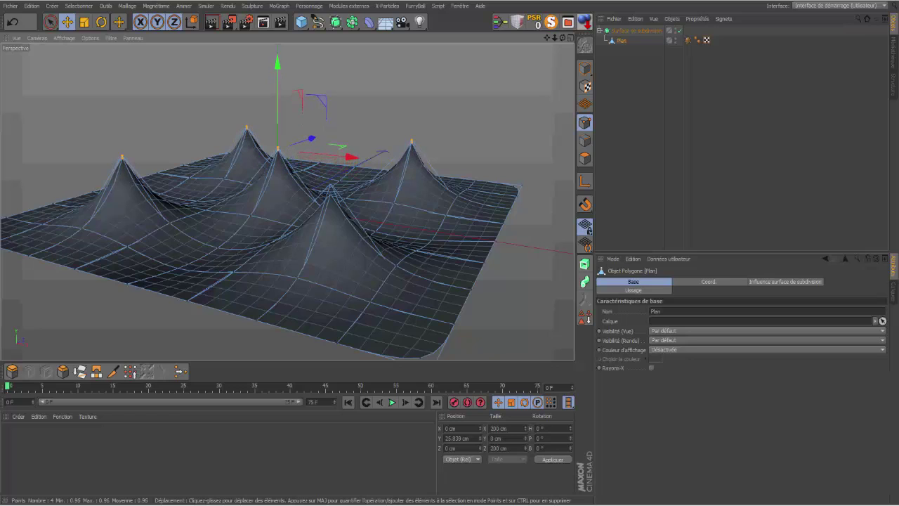
{"action": "left_click", "coordinate": [638, 145]}
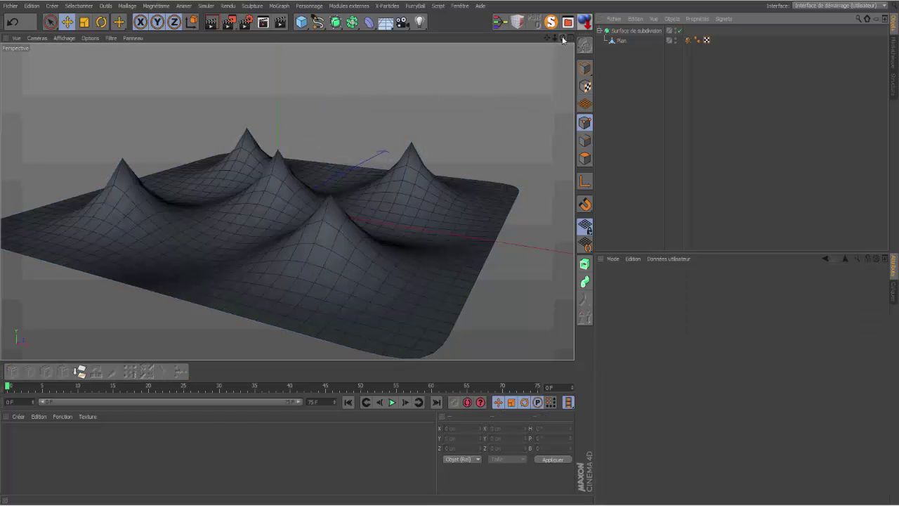
Set the Subdivision Surface's viewport subdivision to 3.
{"action": "left_click_drag", "start_coordinate": [563, 38], "coordinate": [584, 69]}
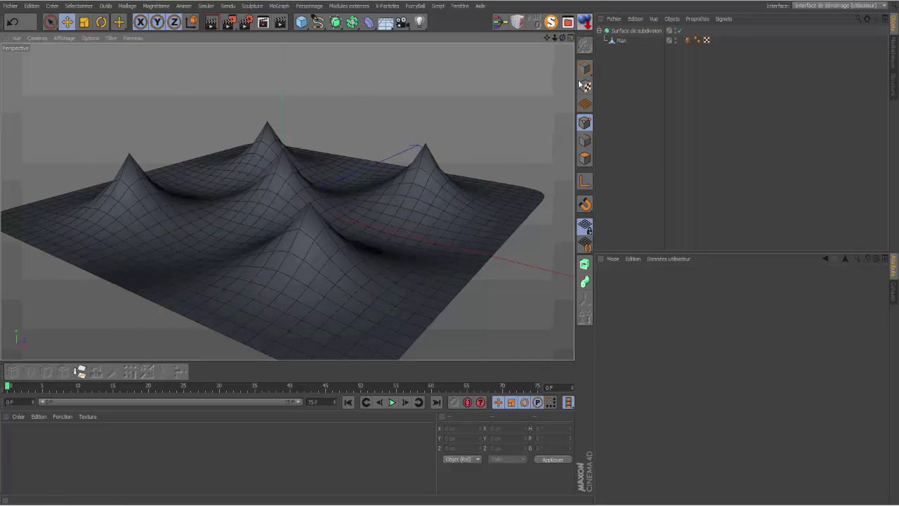
{"action": "mouse_move", "coordinate": [562, 38]}
{"action": "left_mouse_down"}
{"action": "mouse_move", "coordinate": [545, 64]}
{"action": "mouse_move", "coordinate": [552, 70]}
{"action": "mouse_move", "coordinate": [570, 44]}
{"action": "left_mouse_up"}
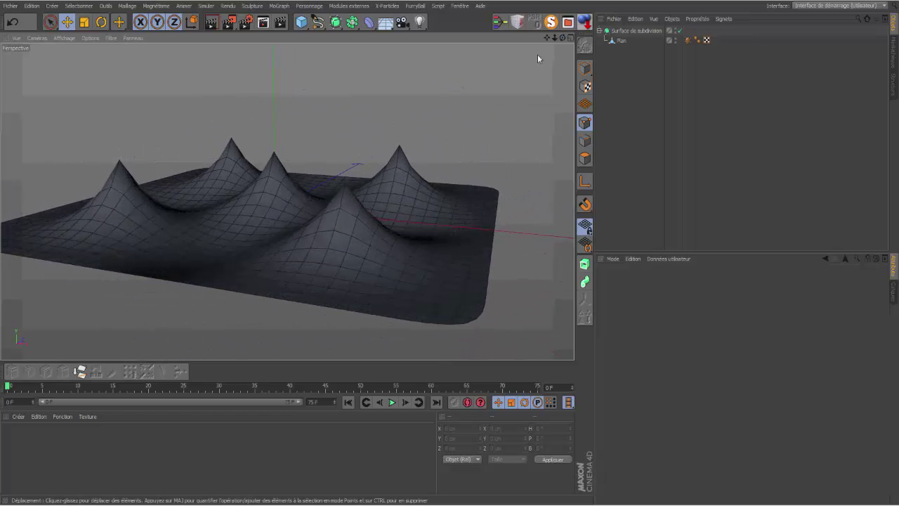
{"action": "left_click_drag", "start_coordinate": [562, 40], "coordinate": [535, 98]}
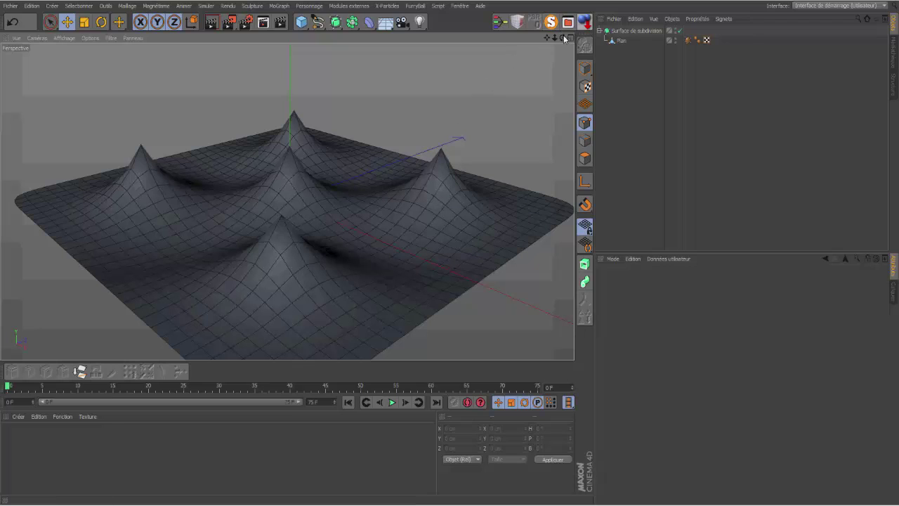
{"action": "left_click_drag", "start_coordinate": [562, 38], "coordinate": [473, 141]}
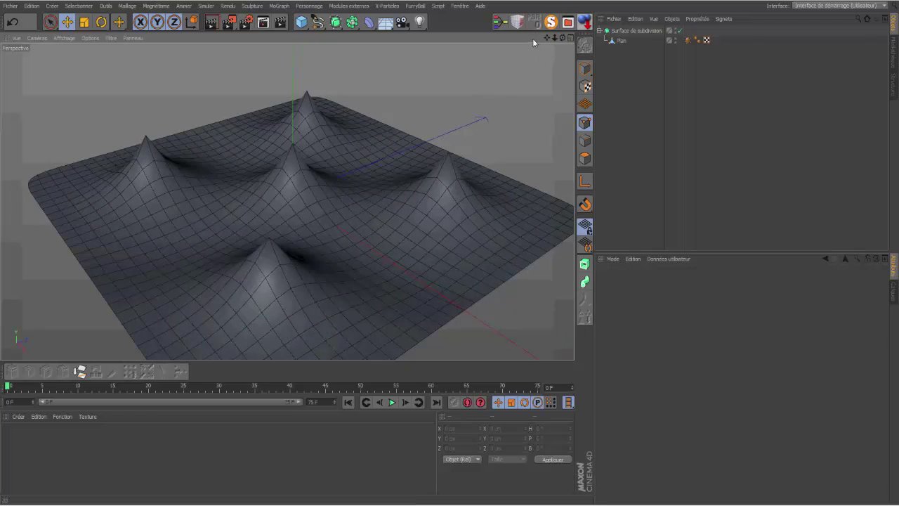
{"action": "left_click_drag", "start_coordinate": [562, 38], "coordinate": [498, 132]}
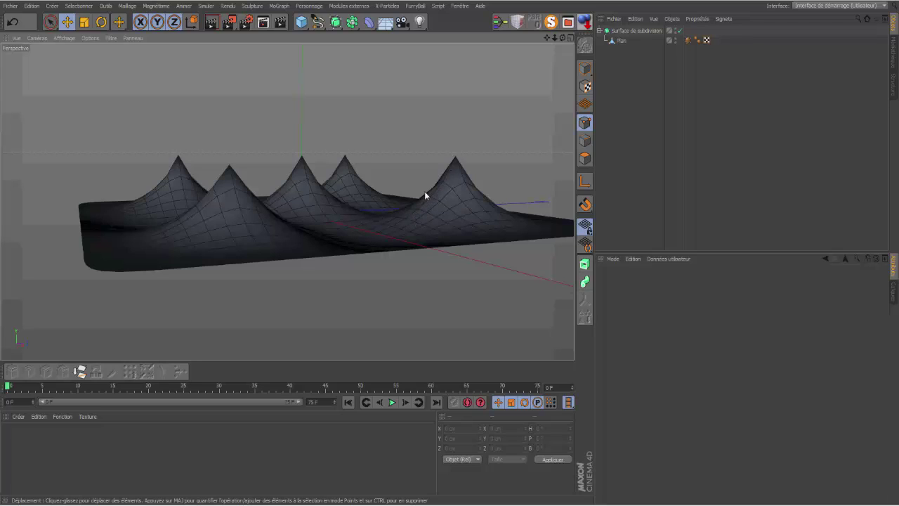
{"action": "left_click", "coordinate": [636, 31]}
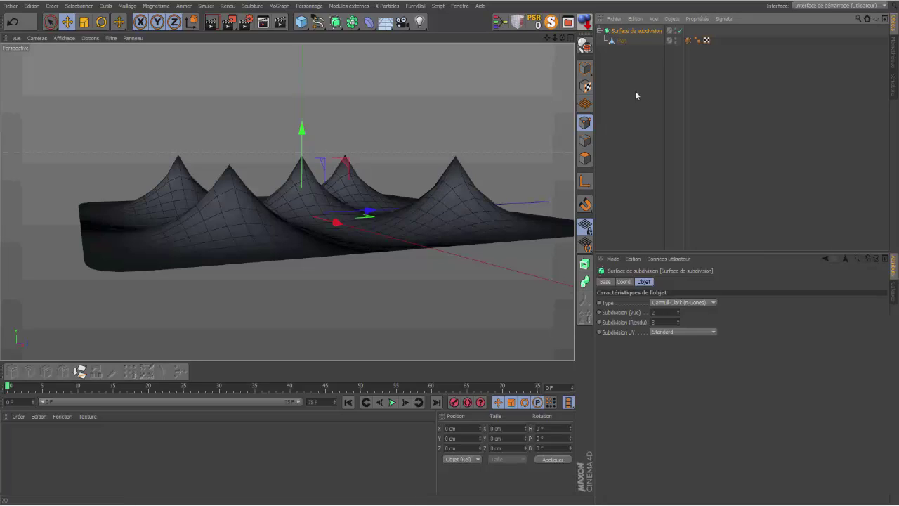
{"action": "left_click", "coordinate": [677, 311]}
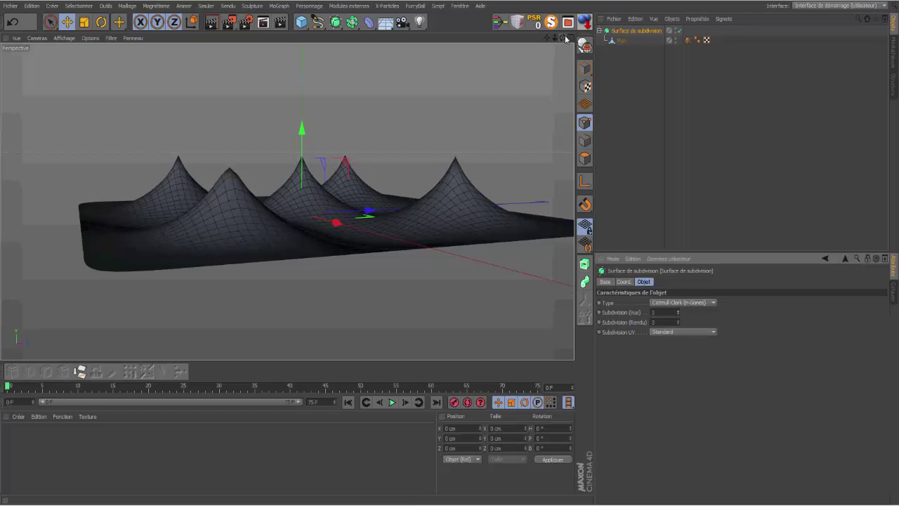
Inspect the finished relief from above and from the side, and delete the Subdivision Surface together with its plane.
{"action": "left_click_drag", "start_coordinate": [281, 176], "coordinate": [286, 201], "text": "alt"}
{"action": "left_click_drag", "start_coordinate": [561, 38], "coordinate": [696, 207]}
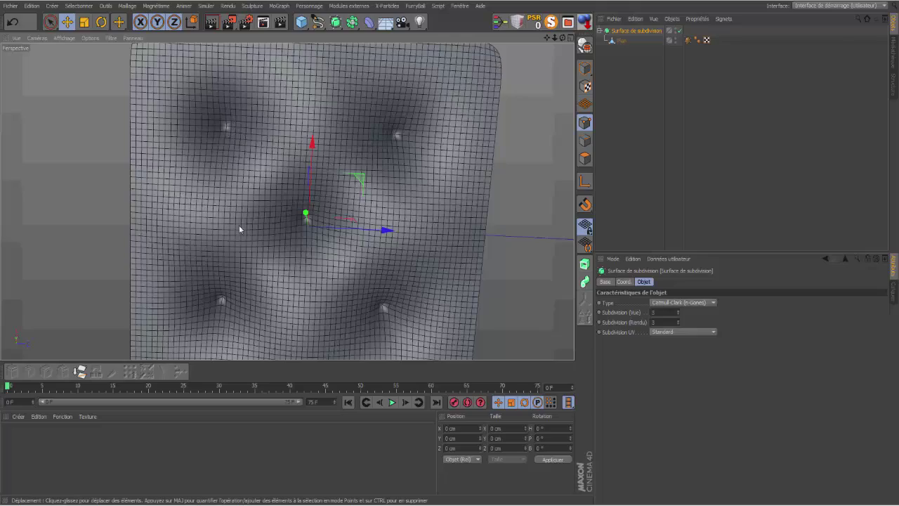
{"action": "left_click_drag", "start_coordinate": [562, 38], "coordinate": [533, 93]}
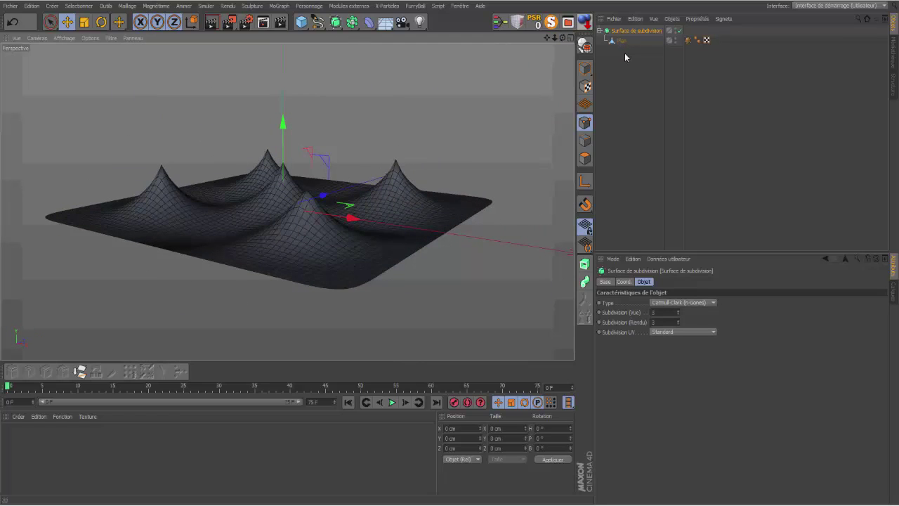
{"action": "left_click_drag", "start_coordinate": [634, 58], "coordinate": [610, 30]}
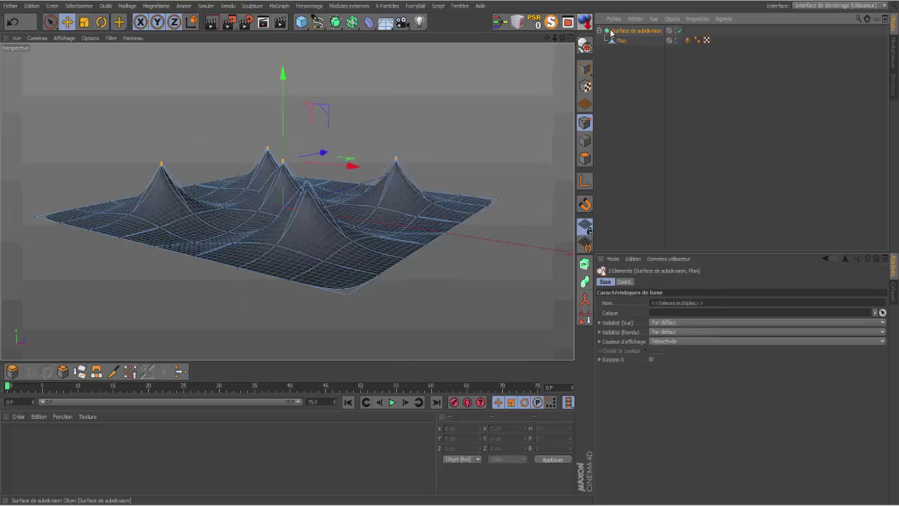
{"action": "key", "text": "Delete"}
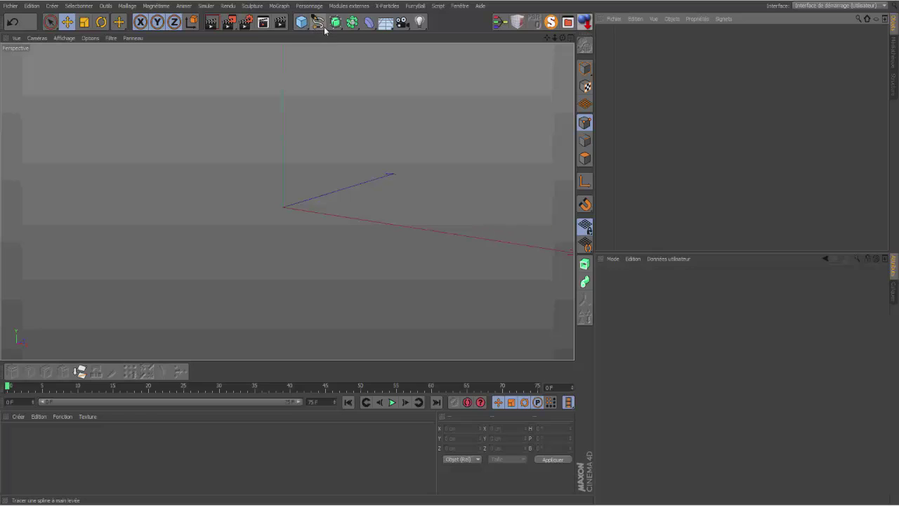
Add a Text spline reading "tuto" and set its text alignment to Centré.
{"action": "left_click_drag", "start_coordinate": [319, 23], "coordinate": [353, 106]}
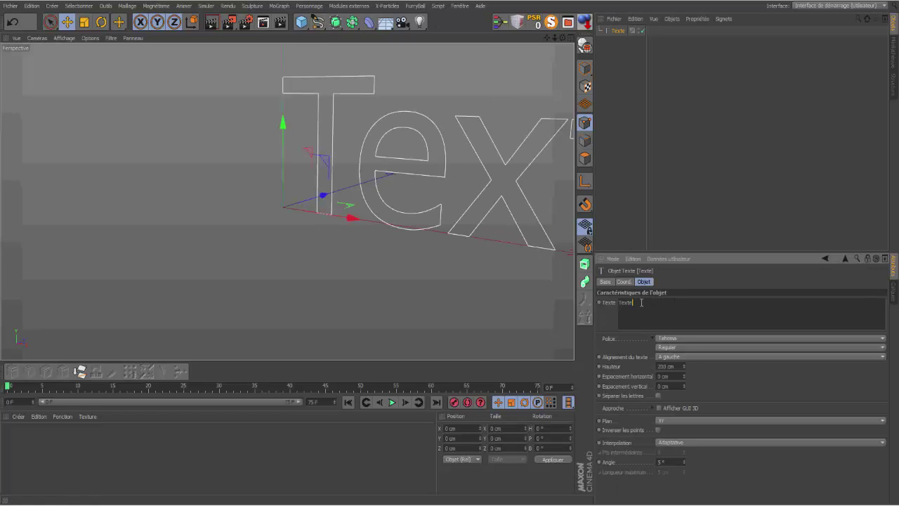
{"action": "double_click", "coordinate": [633, 307]}
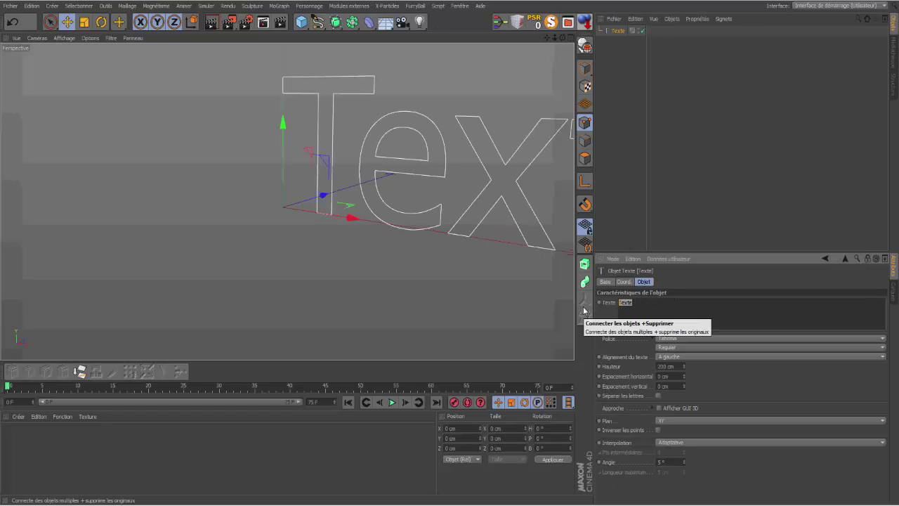
{"action": "type", "text": "tut"}
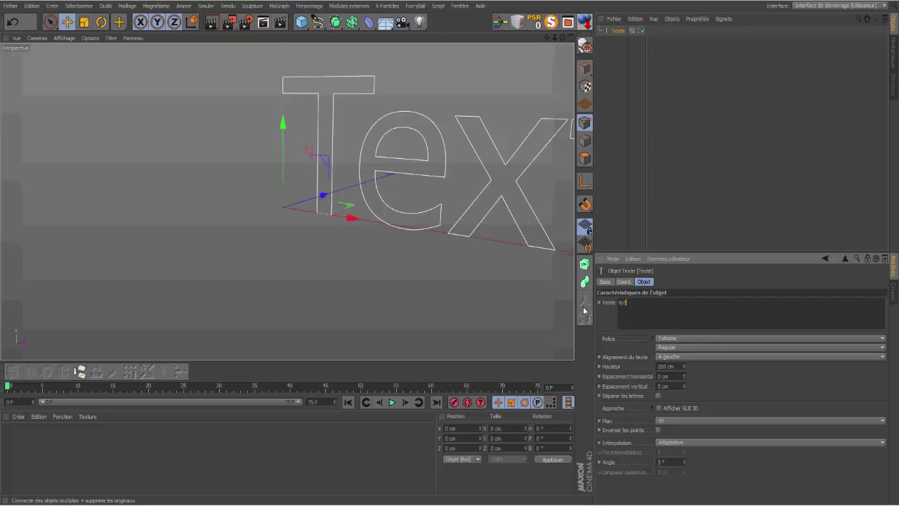
{"action": "type", "text": "o"}
{"action": "left_click", "coordinate": [743, 183]}
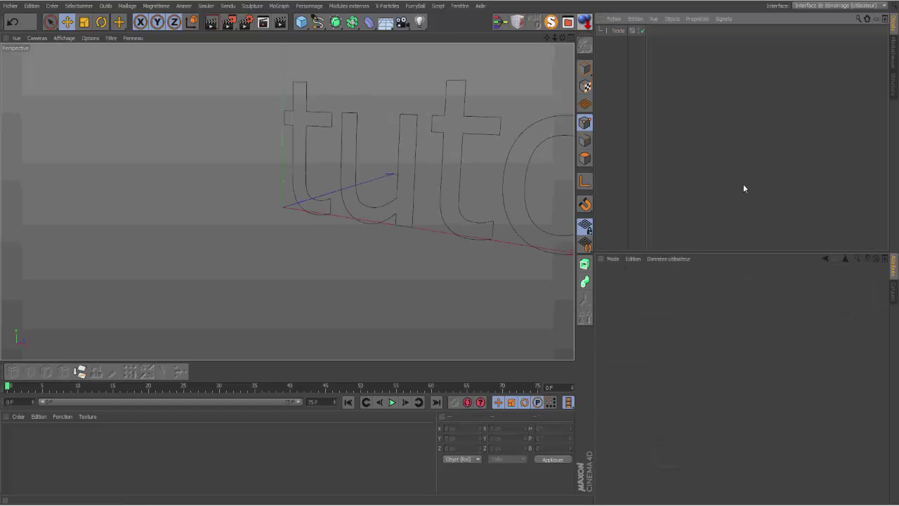
{"action": "left_click", "coordinate": [616, 31]}
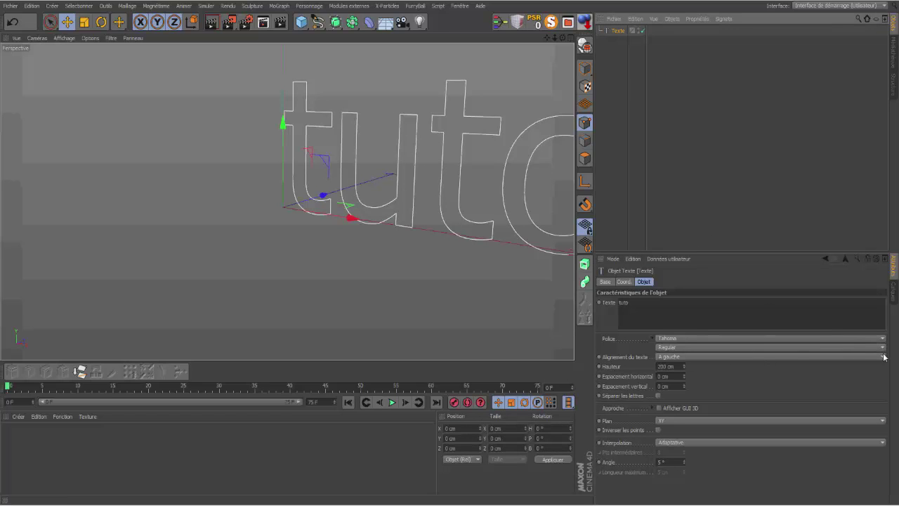
{"action": "left_click", "coordinate": [858, 356]}
{"action": "left_click", "coordinate": [793, 379]}
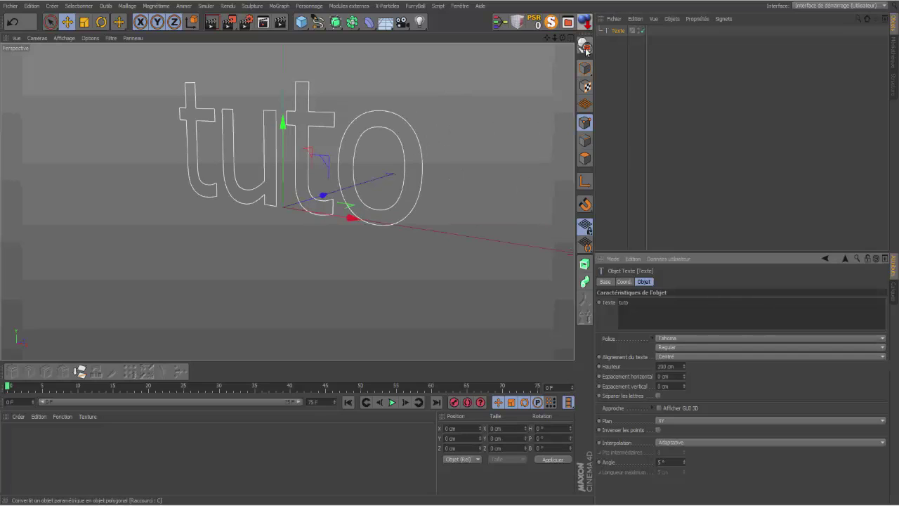
Add an Extrude object, make the text spline its child, and set the extrusion depth to 80 cm along Z.
{"action": "left_click_drag", "start_coordinate": [562, 38], "coordinate": [522, 83]}
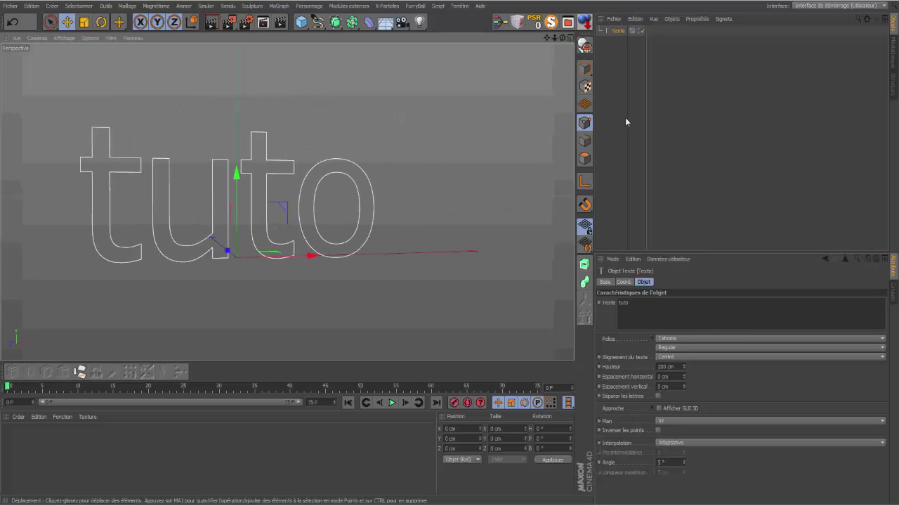
{"action": "left_click", "coordinate": [585, 263]}
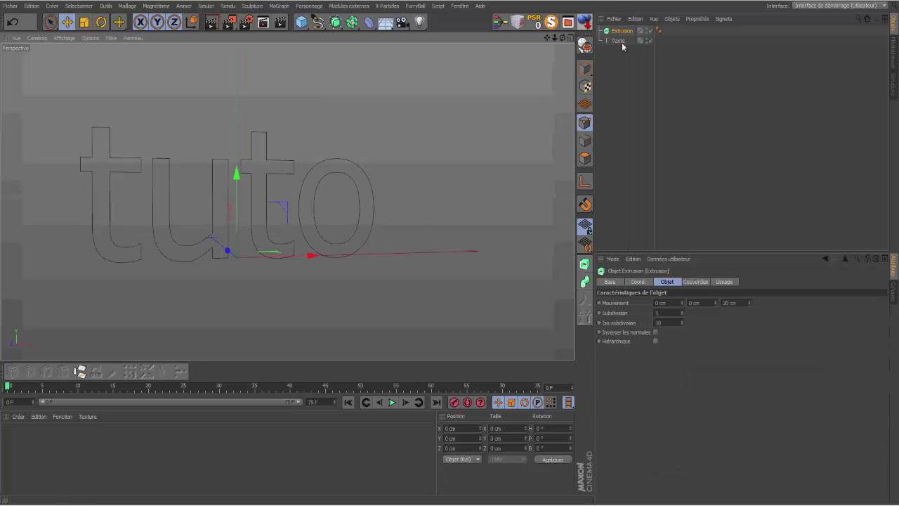
{"action": "left_click_drag", "start_coordinate": [620, 40], "coordinate": [625, 32]}
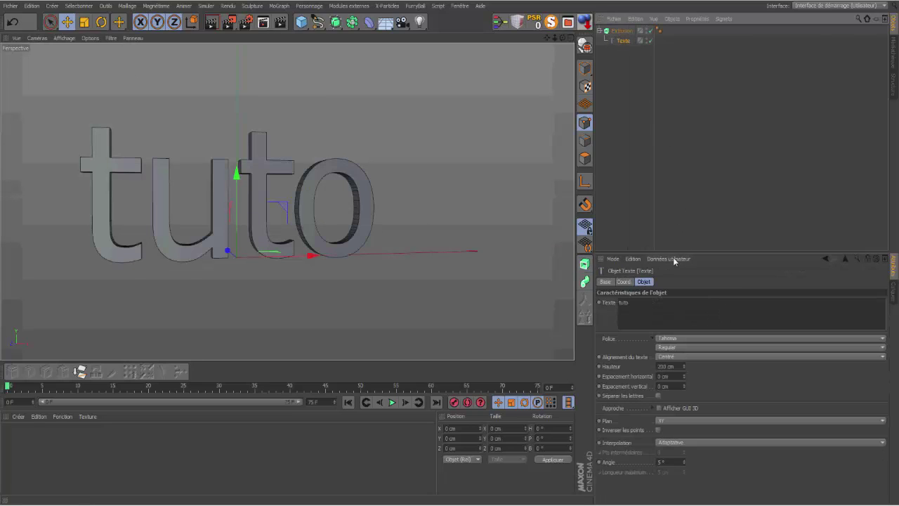
{"action": "left_click", "coordinate": [622, 30]}
{"action": "left_click_drag", "start_coordinate": [750, 303], "coordinate": [748, 274]}
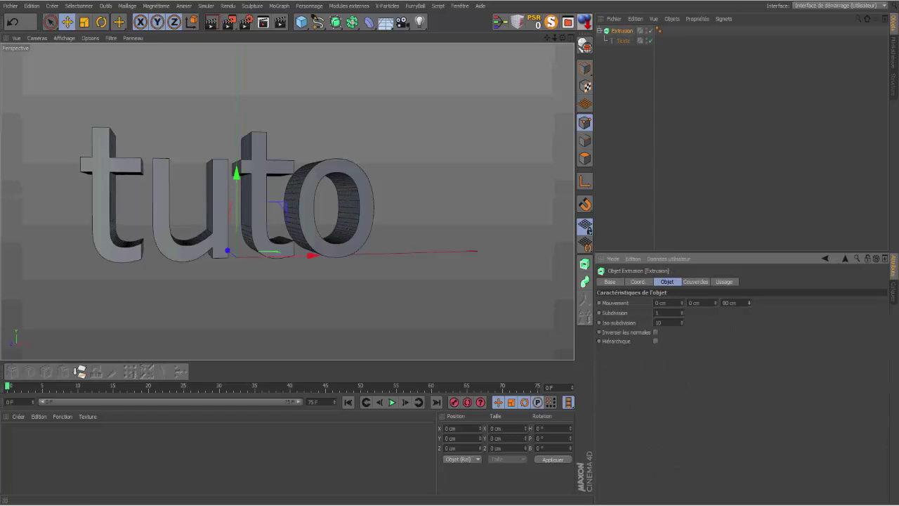
Set the extrusion's start cap to Couvercle et biseau with 3 bevel steps.
{"action": "left_click", "coordinate": [693, 282]}
{"action": "left_click", "coordinate": [720, 302]}
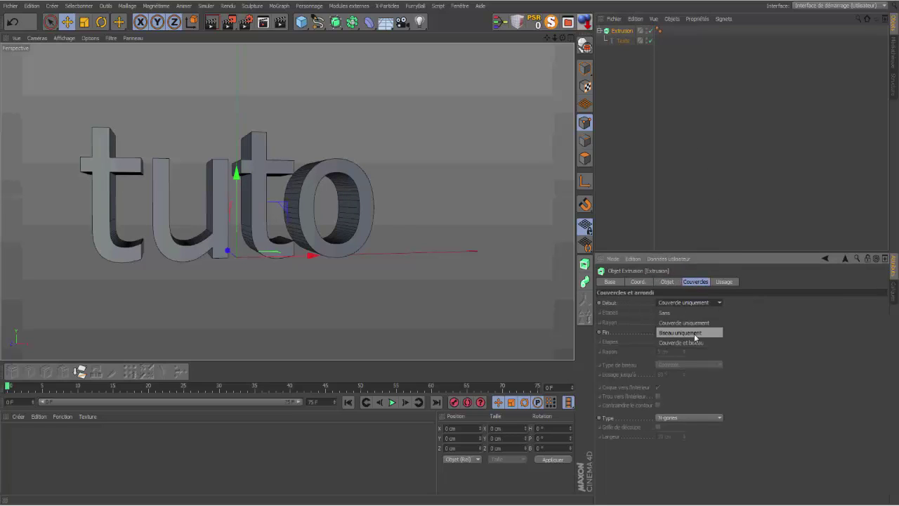
{"action": "left_click", "coordinate": [695, 342]}
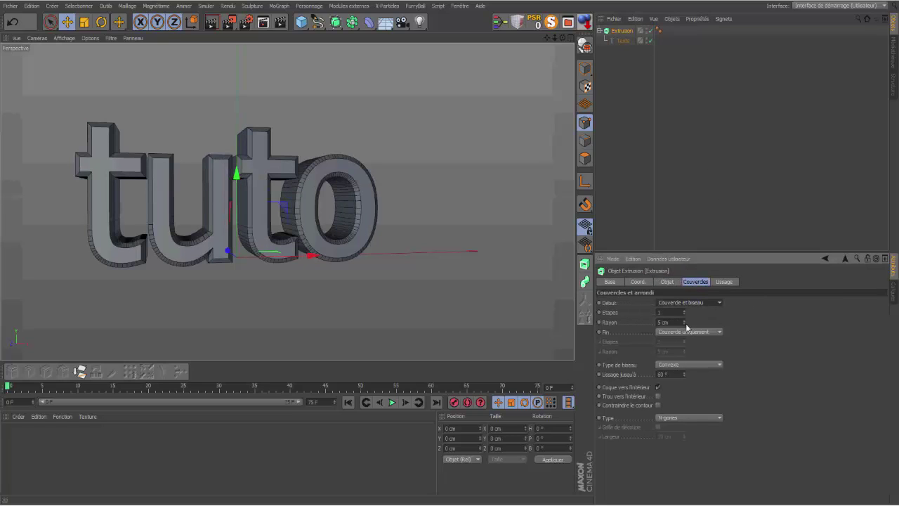
{"action": "left_click", "coordinate": [684, 309]}
{"action": "left_click", "coordinate": [683, 310]}
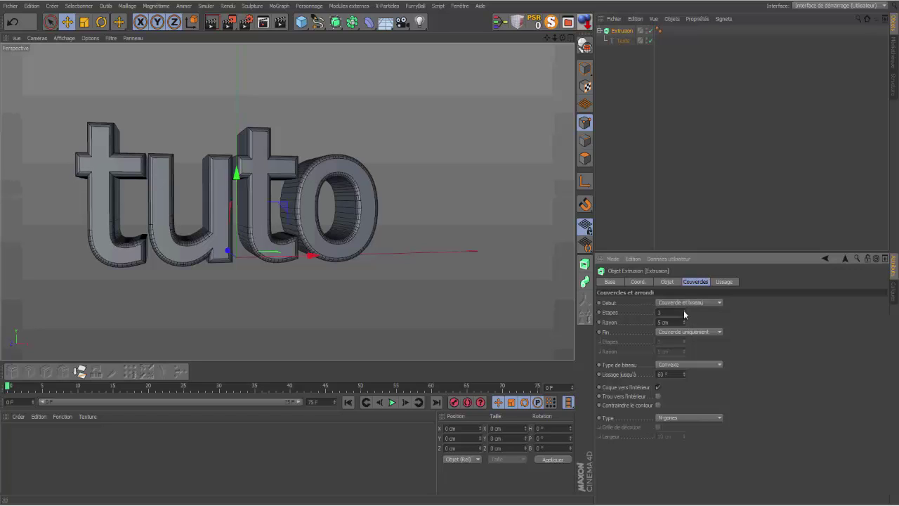
{"action": "left_click", "coordinate": [681, 135]}
Create a new material for the extruded text.
{"action": "key", "text": "ctrl+r"}
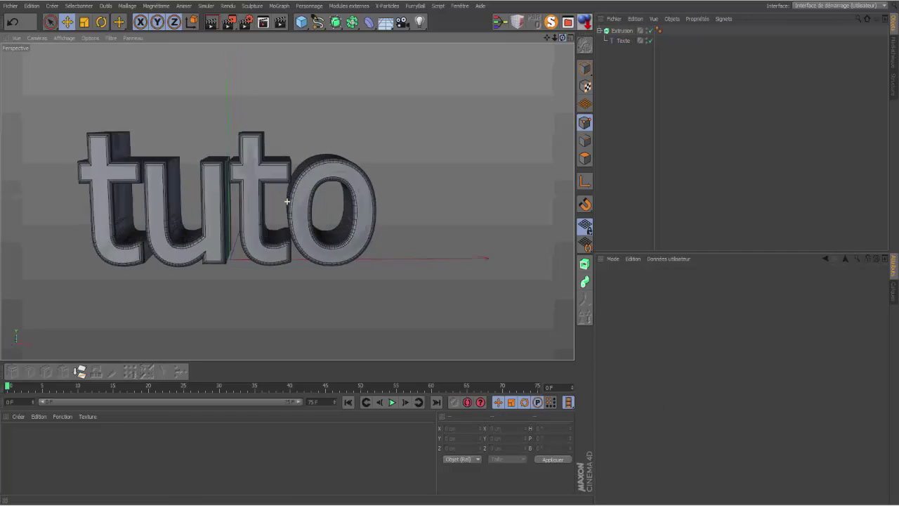
{"action": "left_click_drag", "start_coordinate": [562, 38], "coordinate": [603, 42]}
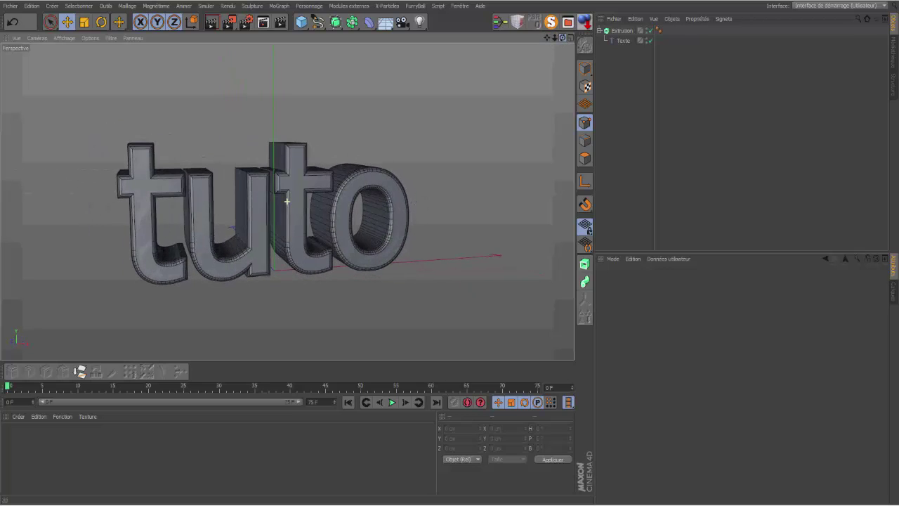
{"action": "double_click", "coordinate": [40, 458]}
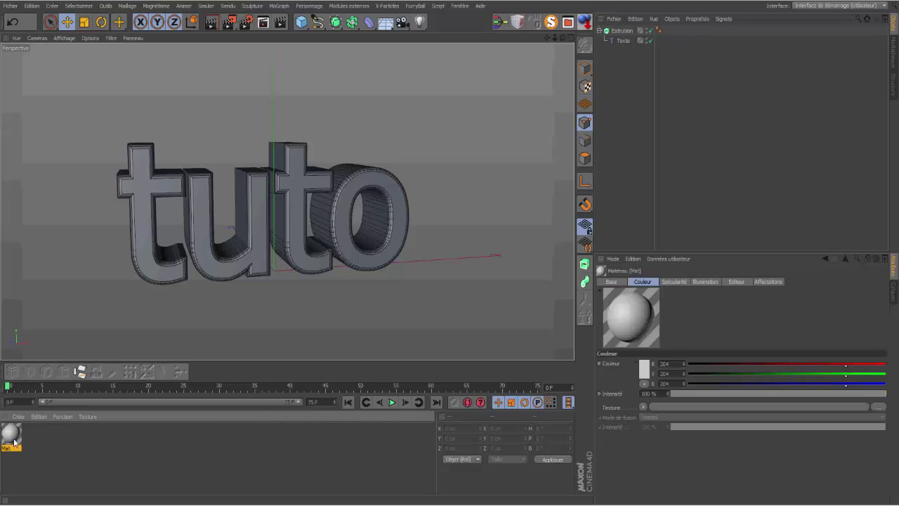
Disable the new material's Spécularité channel and load a Dégradé shader as its Couleur texture.
{"action": "double_click", "coordinate": [11, 434]}
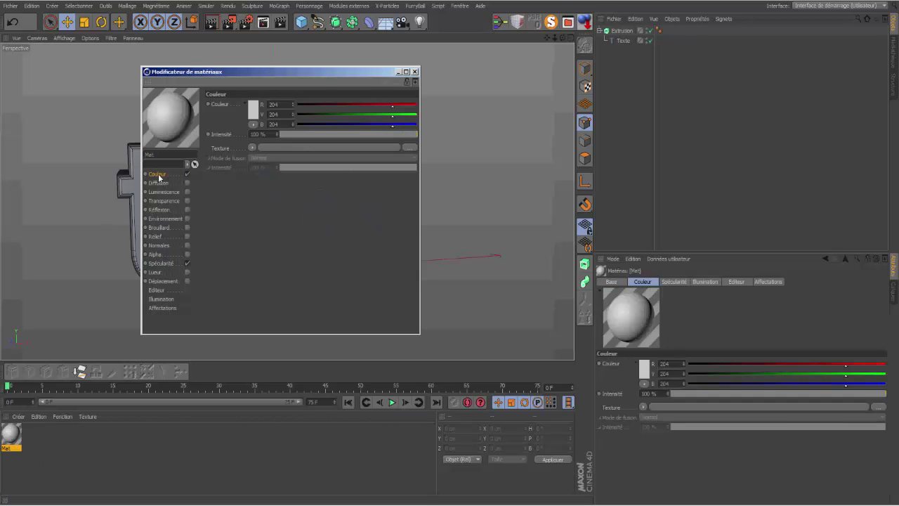
{"action": "left_click", "coordinate": [186, 264]}
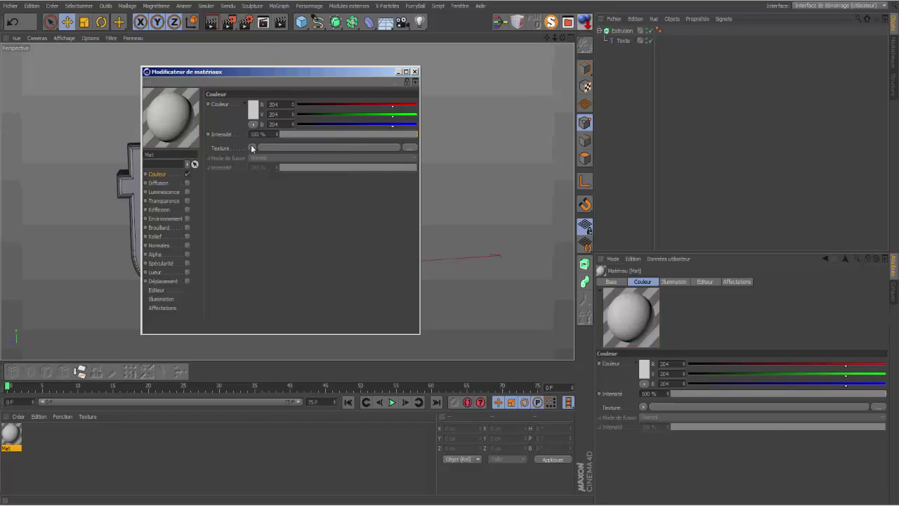
{"action": "left_click", "coordinate": [252, 148]}
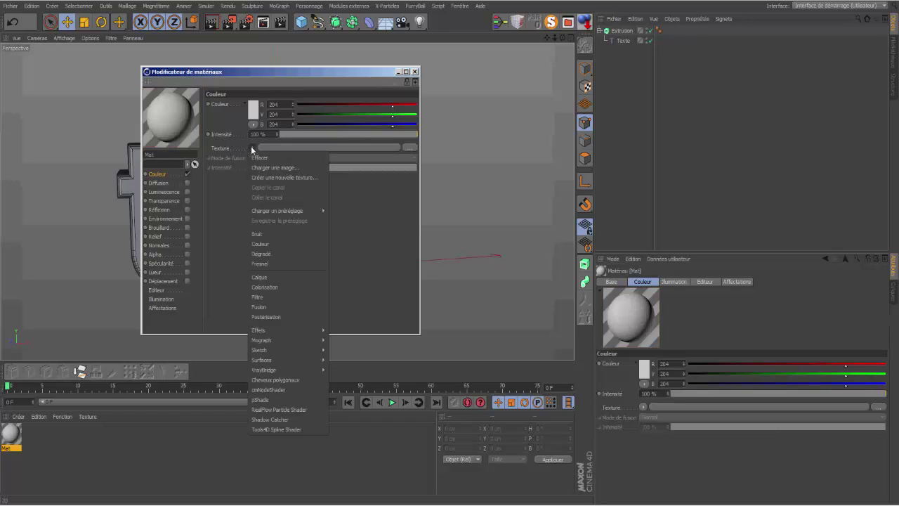
{"action": "left_click", "coordinate": [269, 254]}
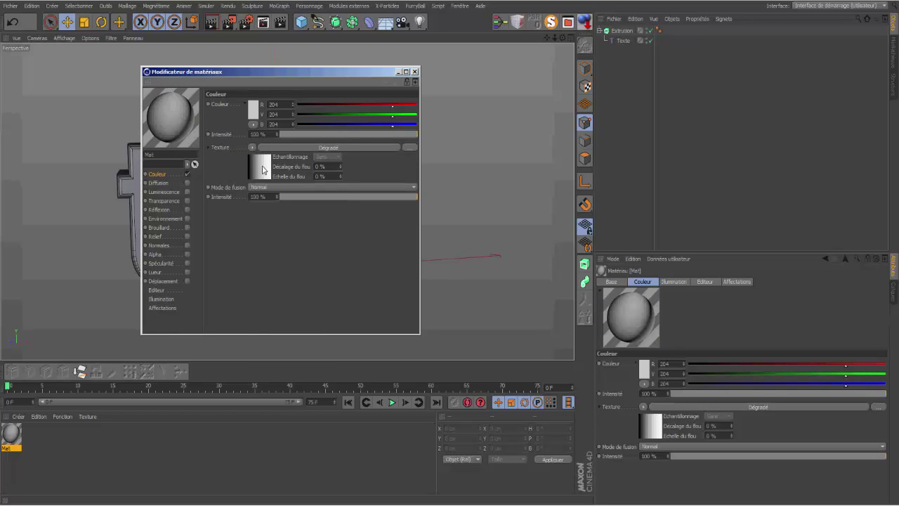
Set the Dégradé shader's start colour to red and its end colour to yellow.
{"action": "left_click", "coordinate": [262, 168]}
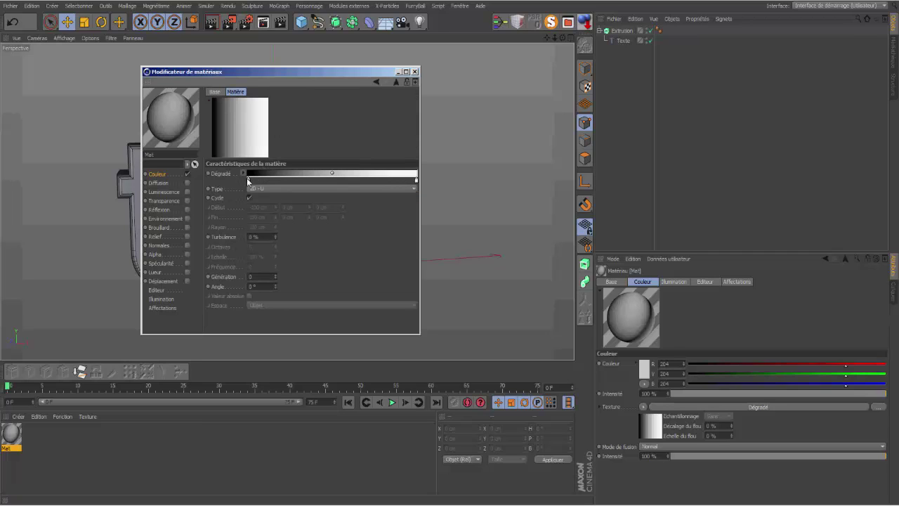
{"action": "double_click", "coordinate": [247, 180]}
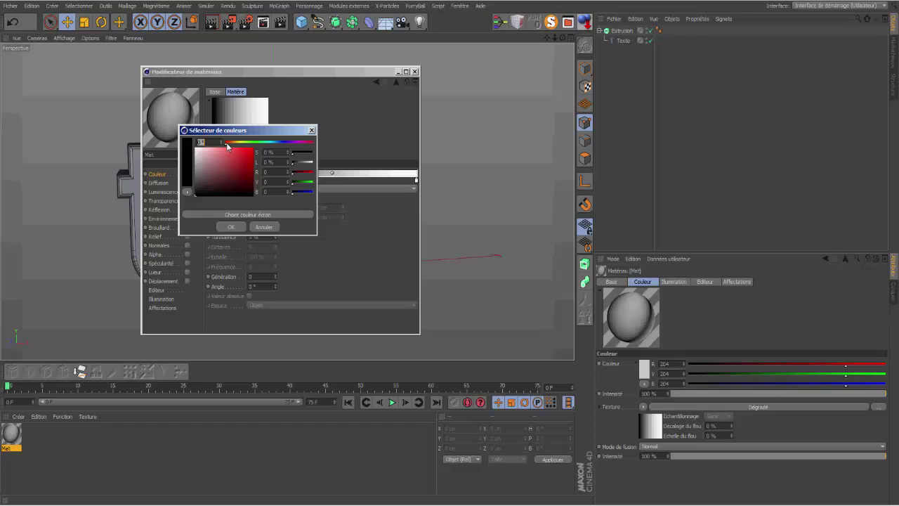
{"action": "left_click", "coordinate": [248, 152]}
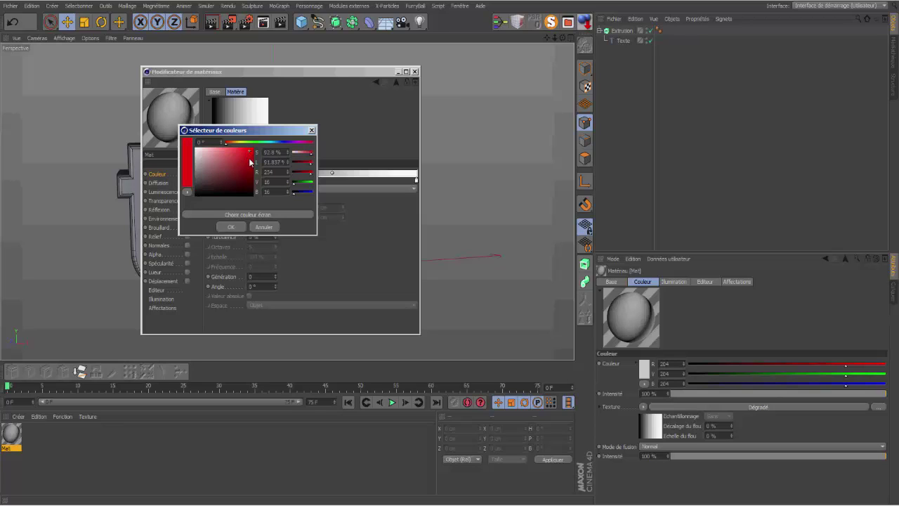
{"action": "left_click", "coordinate": [231, 226]}
{"action": "double_click", "coordinate": [416, 181]}
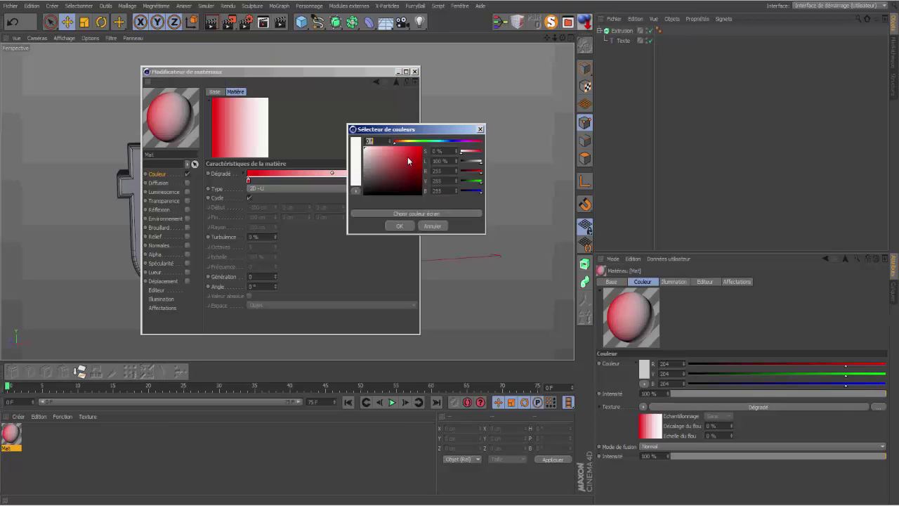
{"action": "left_click", "coordinate": [409, 141]}
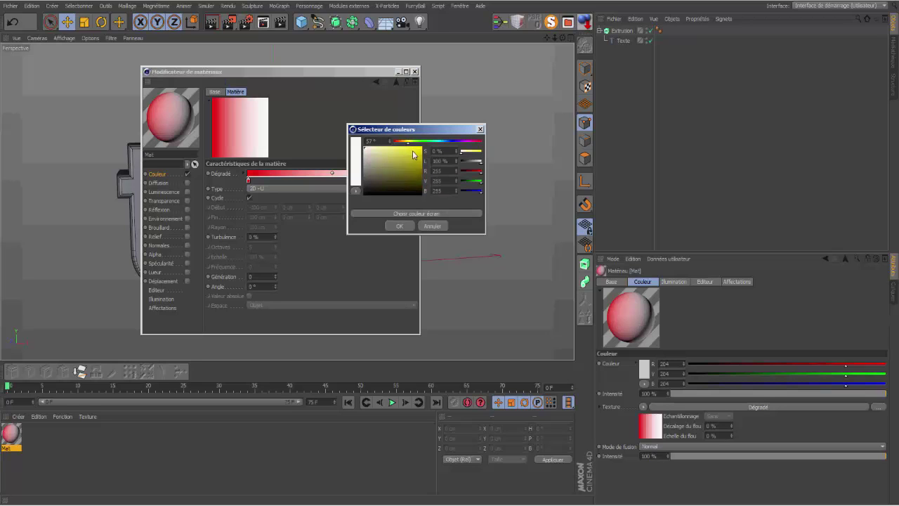
{"action": "left_click", "coordinate": [419, 153]}
{"action": "left_click", "coordinate": [402, 226]}
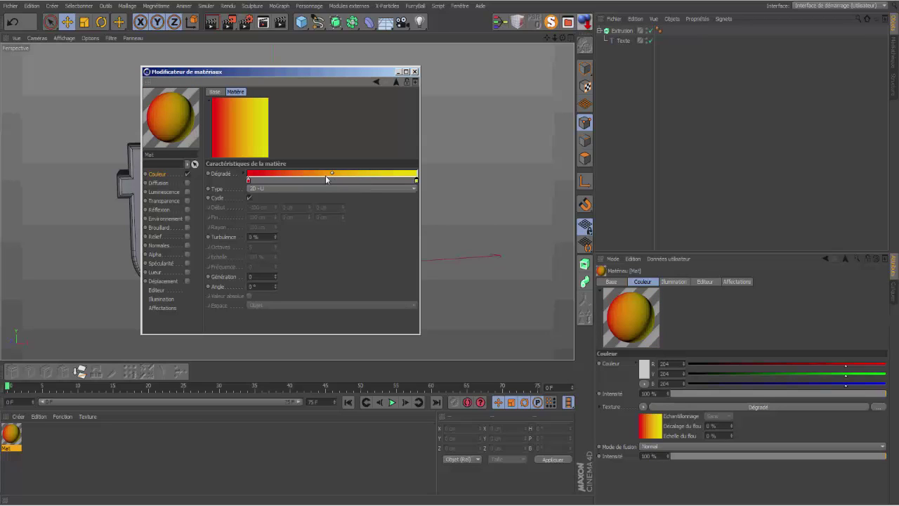
{"action": "left_click", "coordinate": [414, 71]}
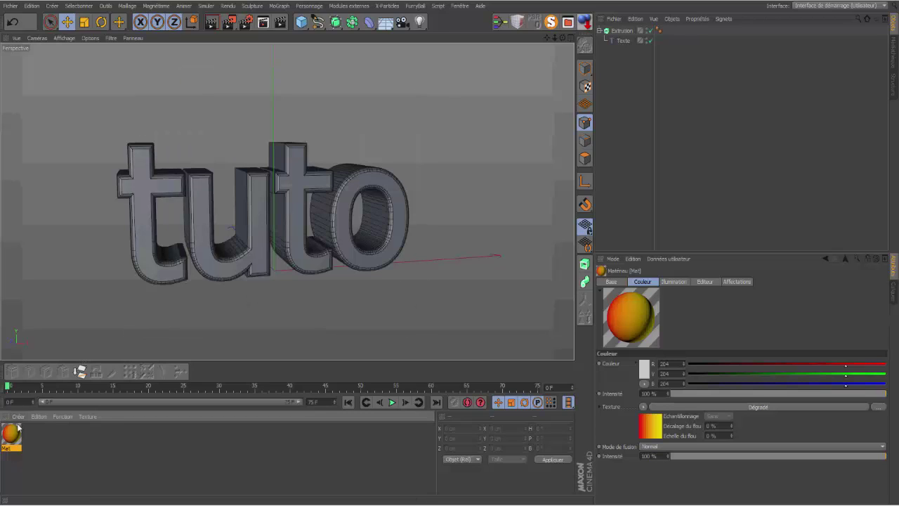
Apply the gradient material to the Extrusion object and convert the object to editable polygons.
{"action": "left_click_drag", "start_coordinate": [12, 436], "coordinate": [621, 31]}
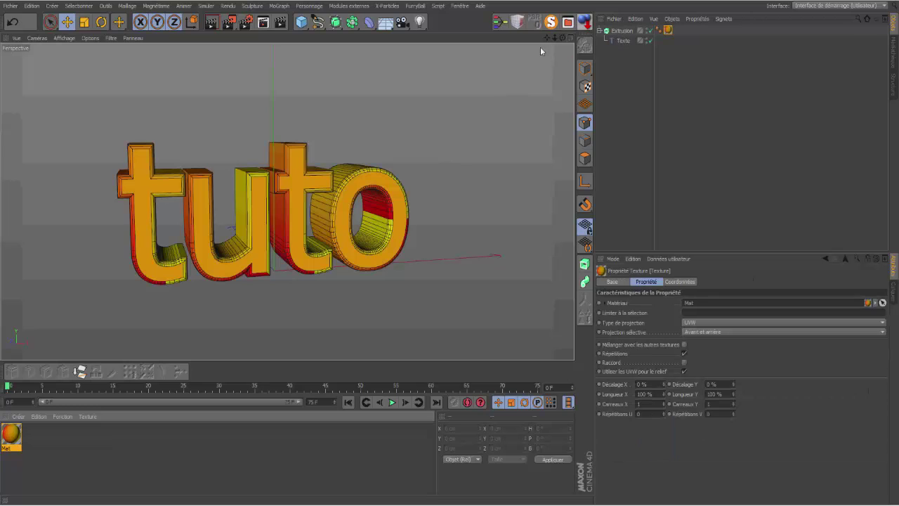
{"action": "mouse_move", "coordinate": [562, 36]}
{"action": "left_mouse_down"}
{"action": "mouse_move", "coordinate": [502, 37]}
{"action": "mouse_move", "coordinate": [548, 37]}
{"action": "left_mouse_up"}
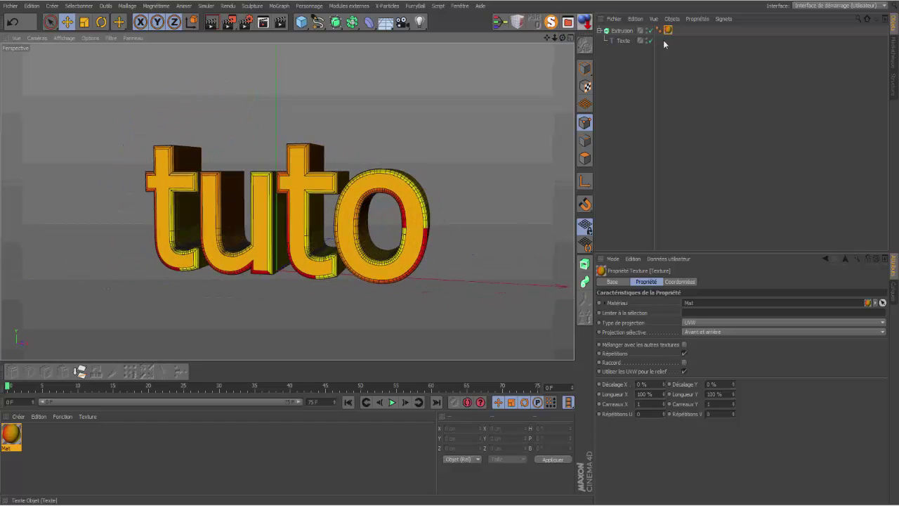
{"action": "left_click", "coordinate": [617, 32]}
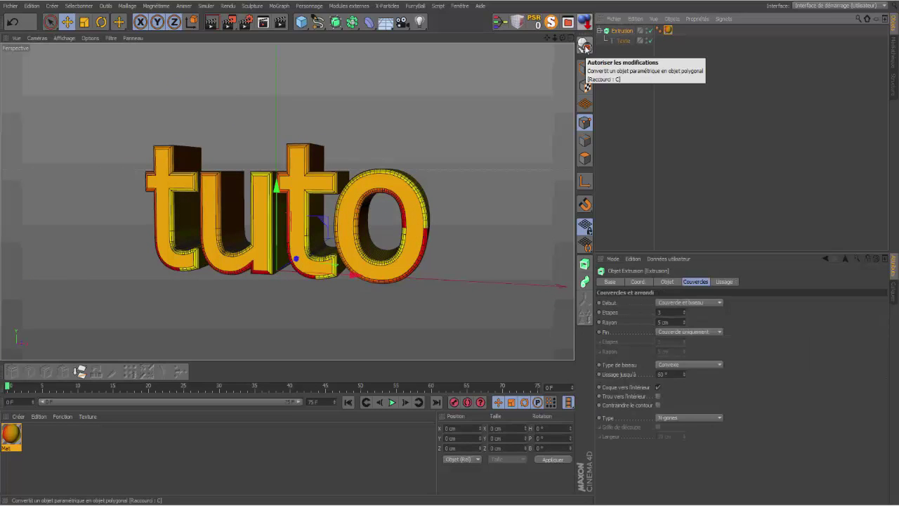
{"action": "left_click", "coordinate": [585, 47]}
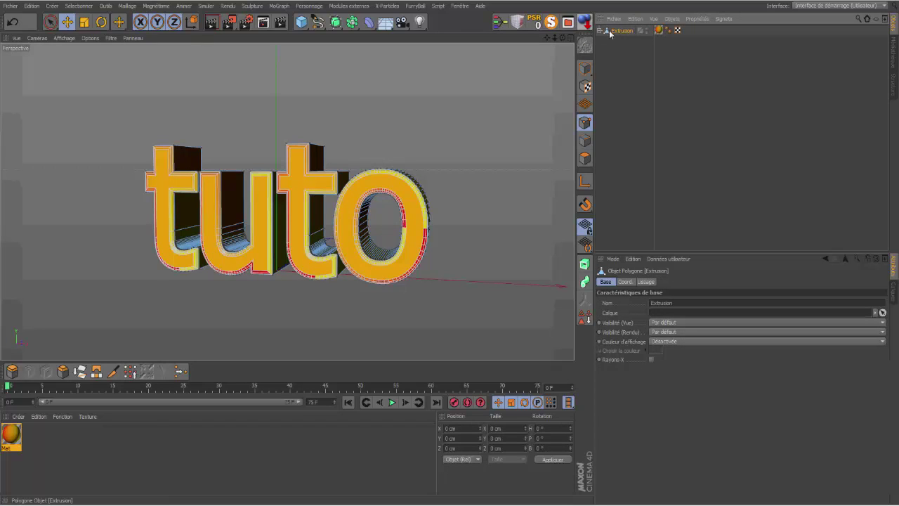
Merge Extrusion and all its child parts into one object with Connecter les objets + Supprimer.
{"action": "left_click", "coordinate": [599, 30]}
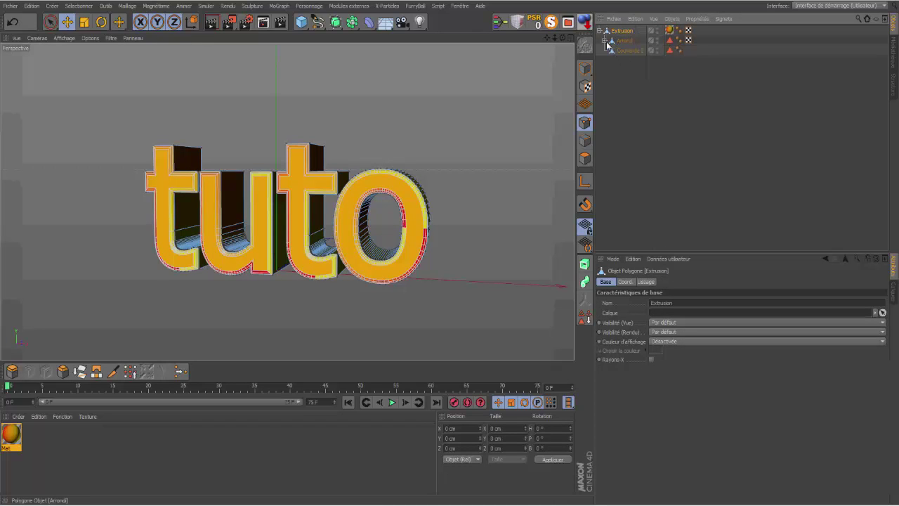
{"action": "left_click", "coordinate": [603, 41]}
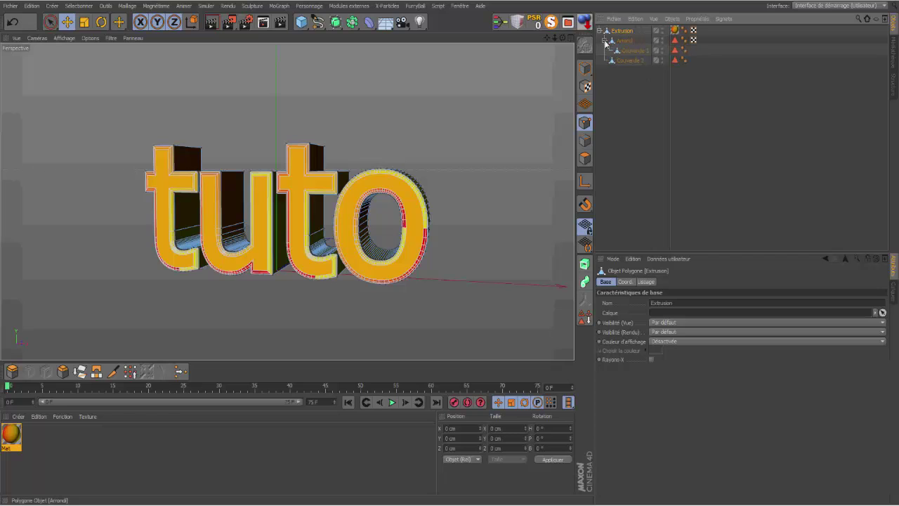
{"action": "left_click_drag", "start_coordinate": [653, 87], "coordinate": [615, 26]}
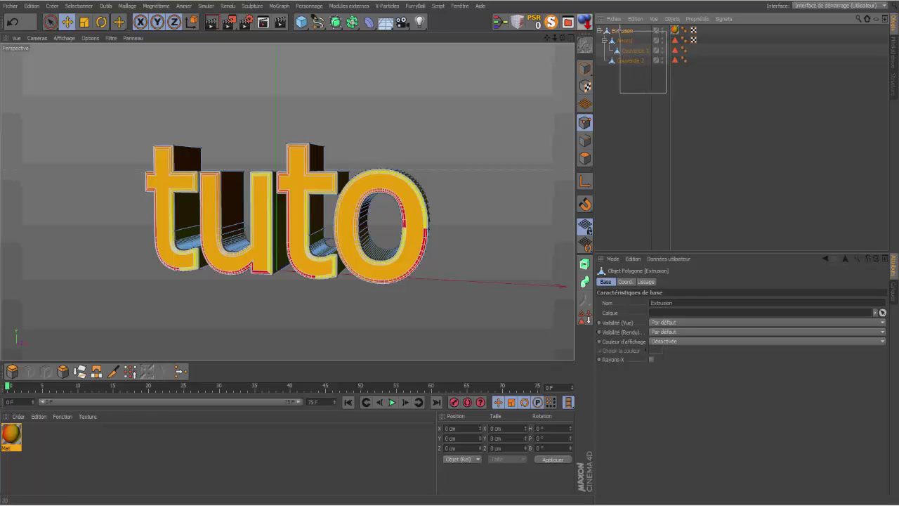
{"action": "right_click", "coordinate": [621, 31]}
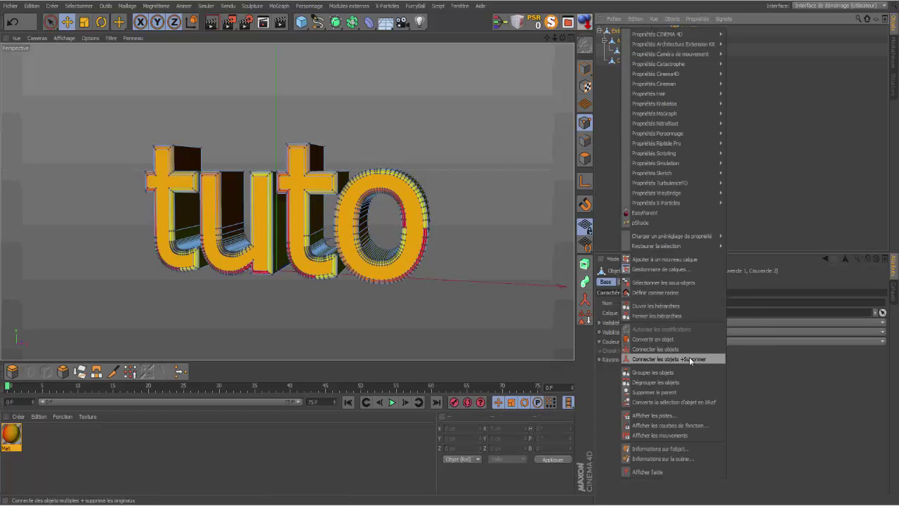
{"action": "left_click", "coordinate": [689, 358]}
{"action": "left_click", "coordinate": [696, 172]}
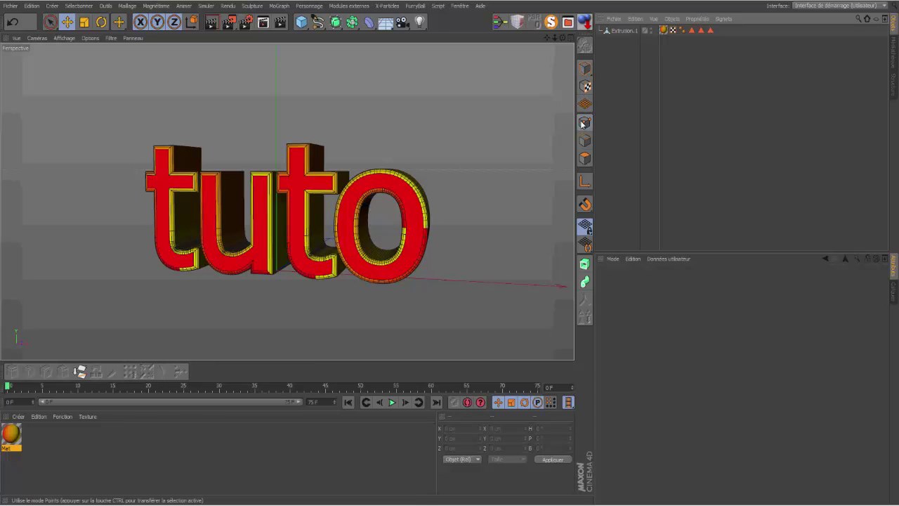
Select all points of the merged text object and weld its duplicate points with Optimiser.
{"action": "left_click", "coordinate": [609, 31]}
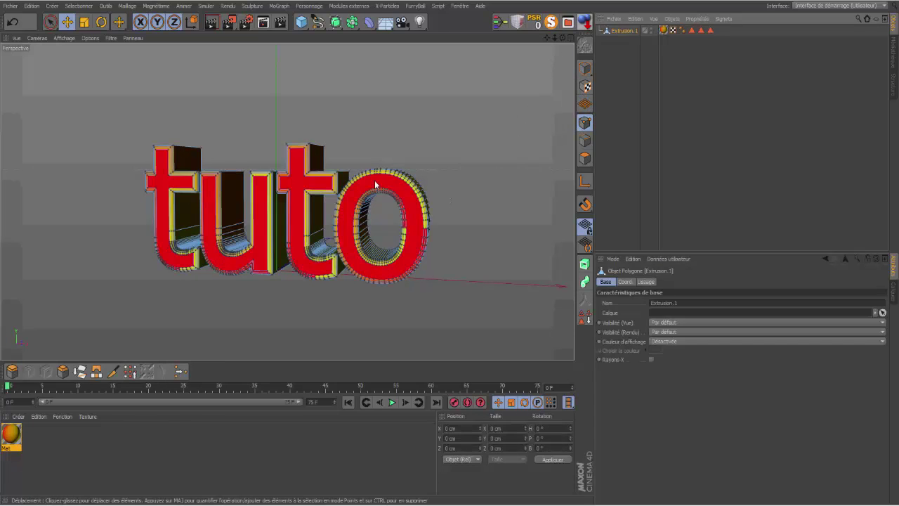
{"action": "left_click", "coordinate": [405, 180]}
{"action": "key", "text": "ctrl+a"}
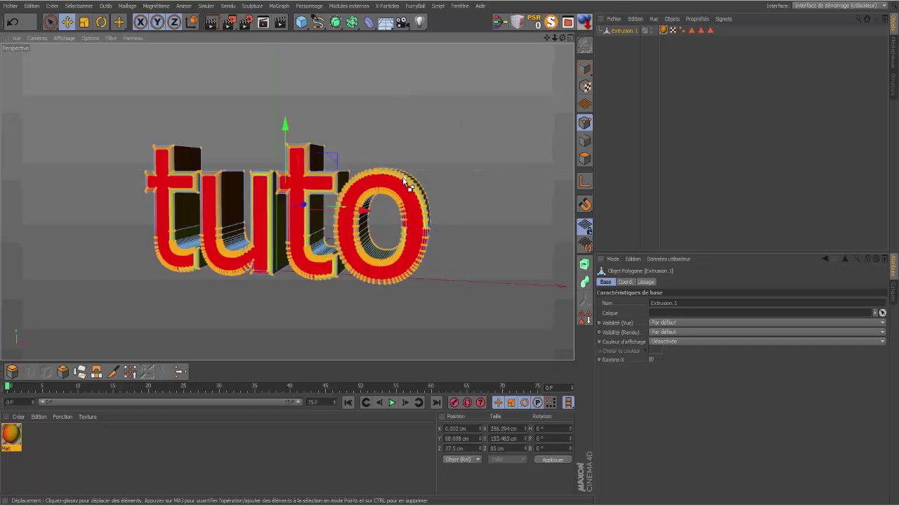
{"action": "right_click", "coordinate": [498, 169]}
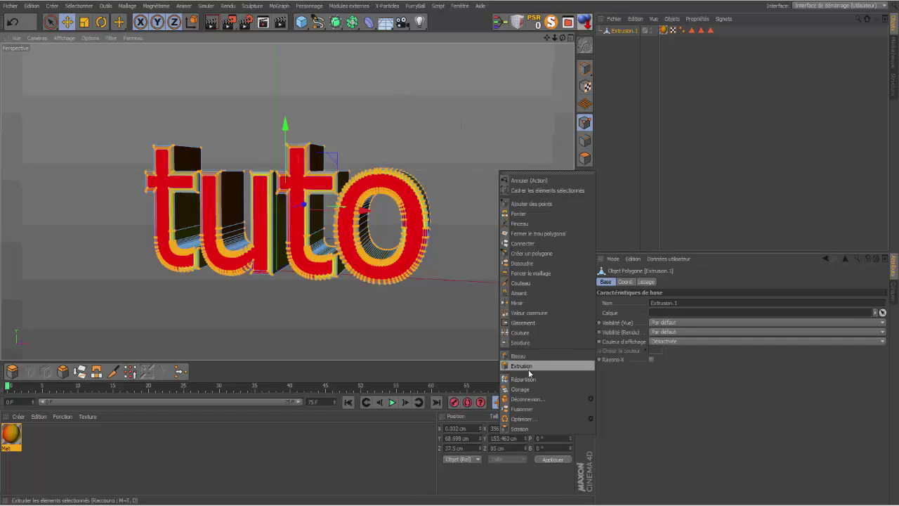
{"action": "left_click", "coordinate": [532, 420]}
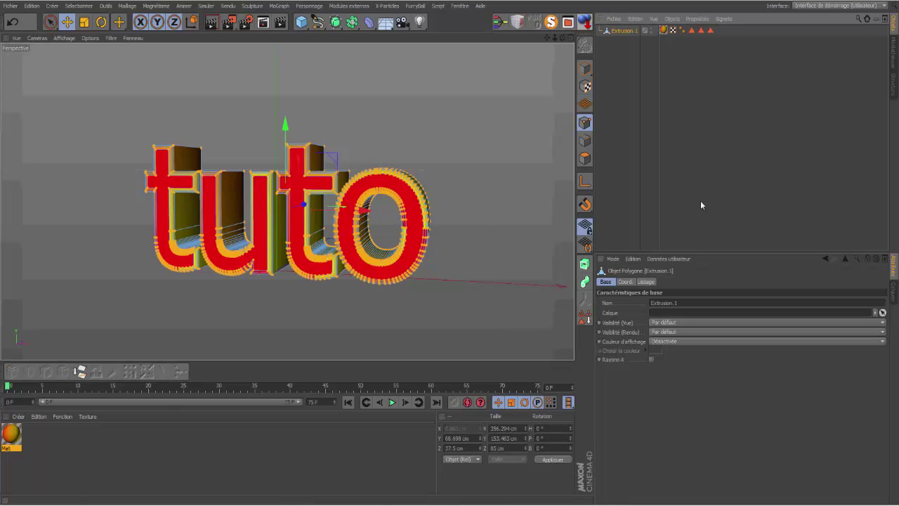
Delete the three polygon selection tags from the merged text object.
{"action": "left_click_drag", "start_coordinate": [562, 39], "coordinate": [534, 41]}
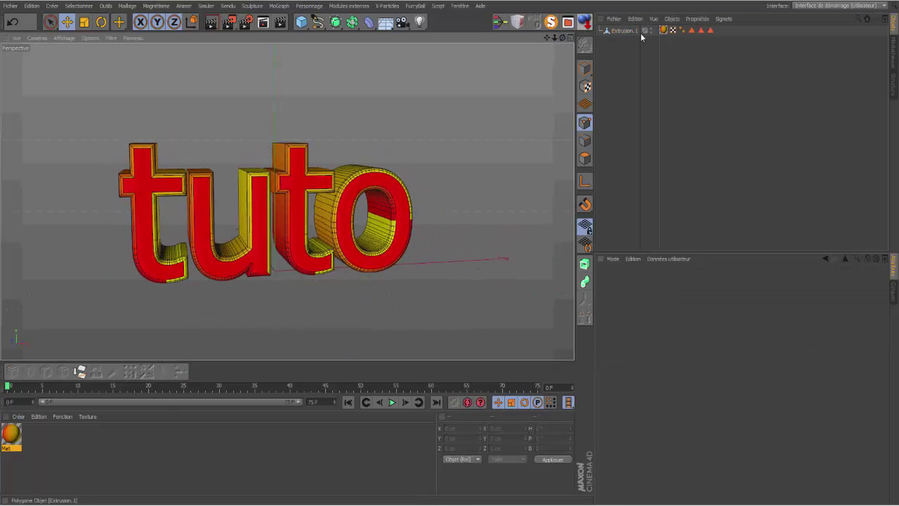
{"action": "left_click_drag", "start_coordinate": [687, 36], "coordinate": [715, 33]}
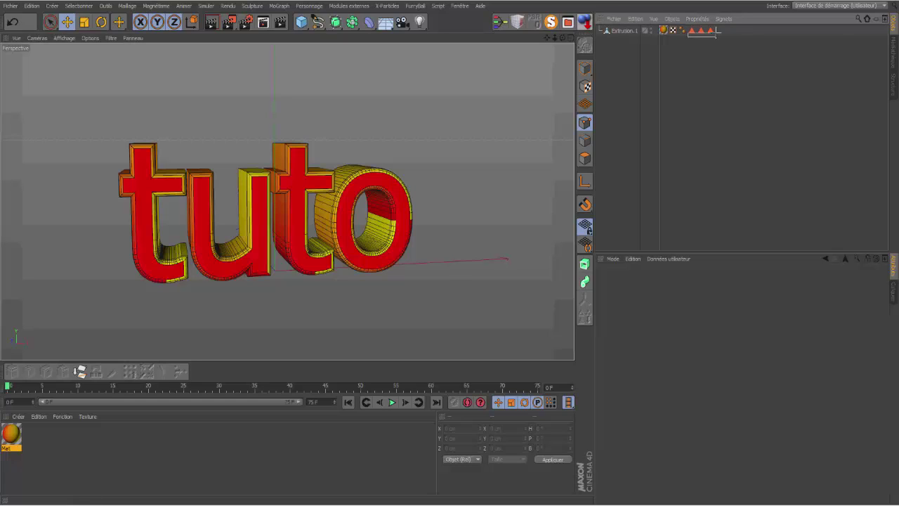
{"action": "key", "text": "Delete"}
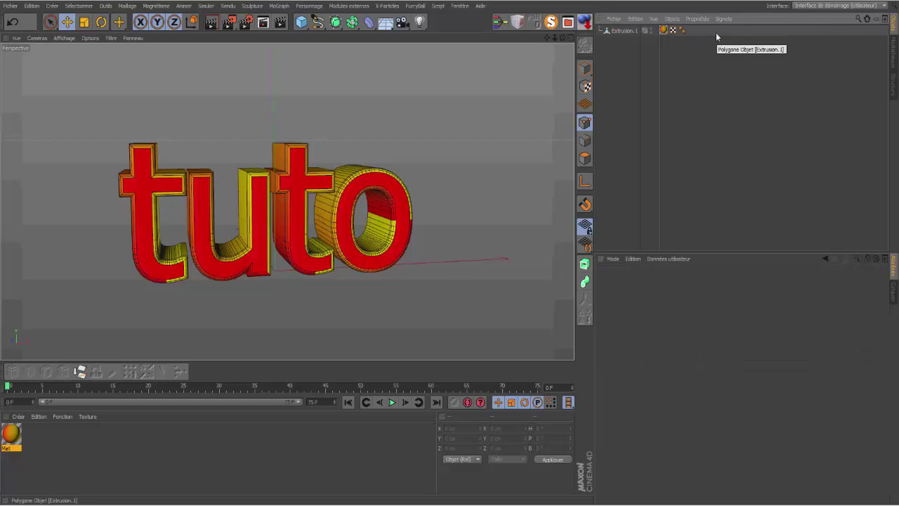
Set the texture tag's projection type to Cubique.
{"action": "left_click", "coordinate": [662, 30]}
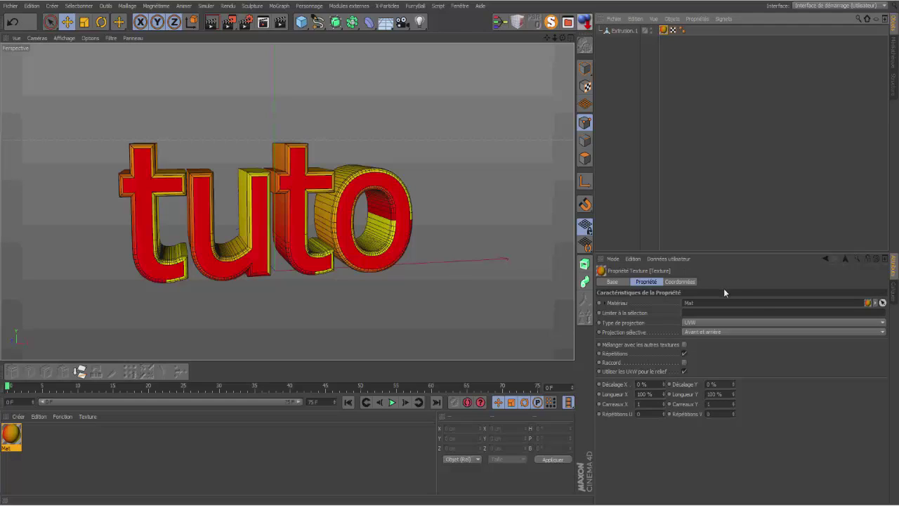
{"action": "left_click", "coordinate": [883, 322]}
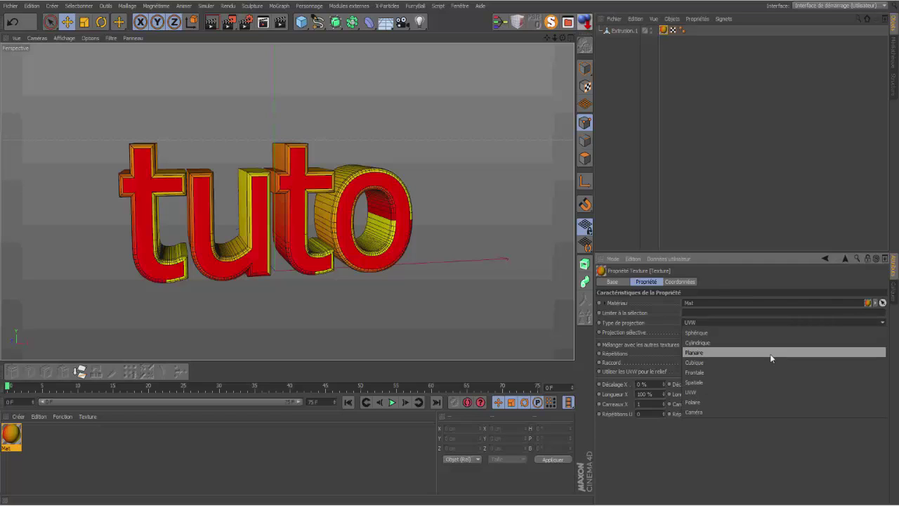
{"action": "left_click", "coordinate": [720, 362]}
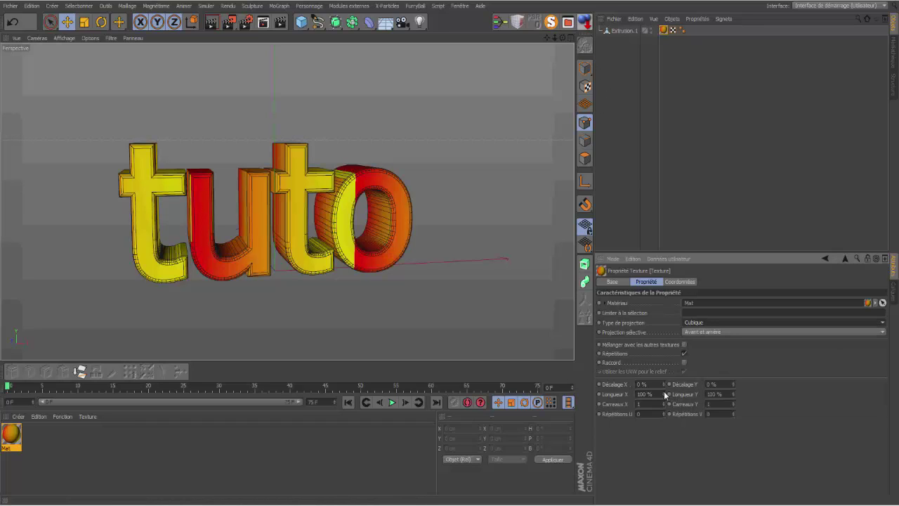
Adjust the text's texture to Longueur X 190 %, Décalage X -47 % and Longueur Y 114 %.
{"action": "mouse_move", "coordinate": [664, 394]}
{"action": "left_mouse_down"}
{"action": "mouse_move", "coordinate": [663, 374]}
{"action": "mouse_move", "coordinate": [664, 464]}
{"action": "mouse_move", "coordinate": [663, 407]}
{"action": "left_mouse_up"}
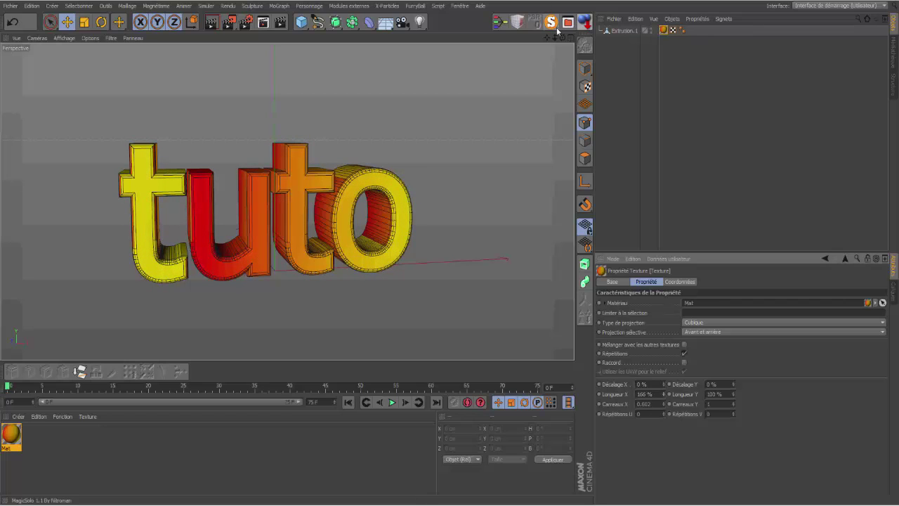
{"action": "left_click_drag", "start_coordinate": [562, 38], "coordinate": [530, 54]}
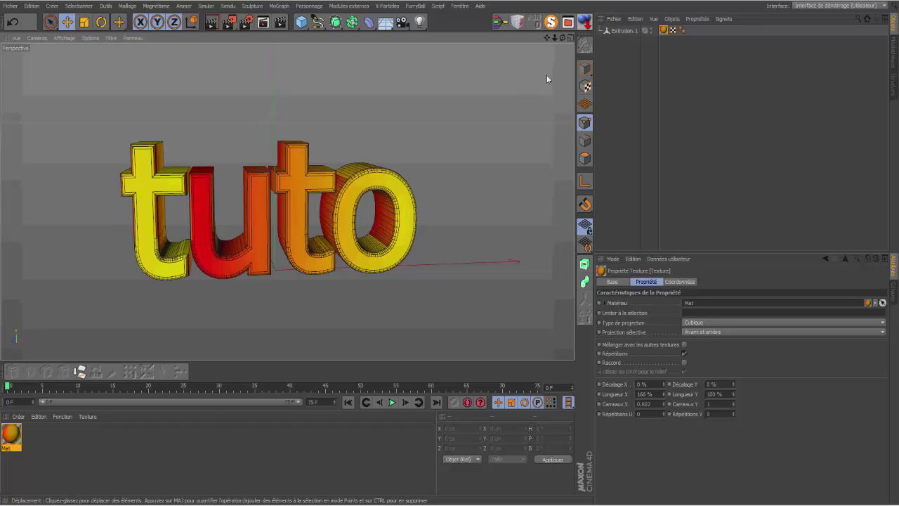
{"action": "mouse_move", "coordinate": [665, 384]}
{"action": "left_mouse_down"}
{"action": "mouse_move", "coordinate": [628, 390]}
{"action": "mouse_move", "coordinate": [672, 393]}
{"action": "left_mouse_up"}
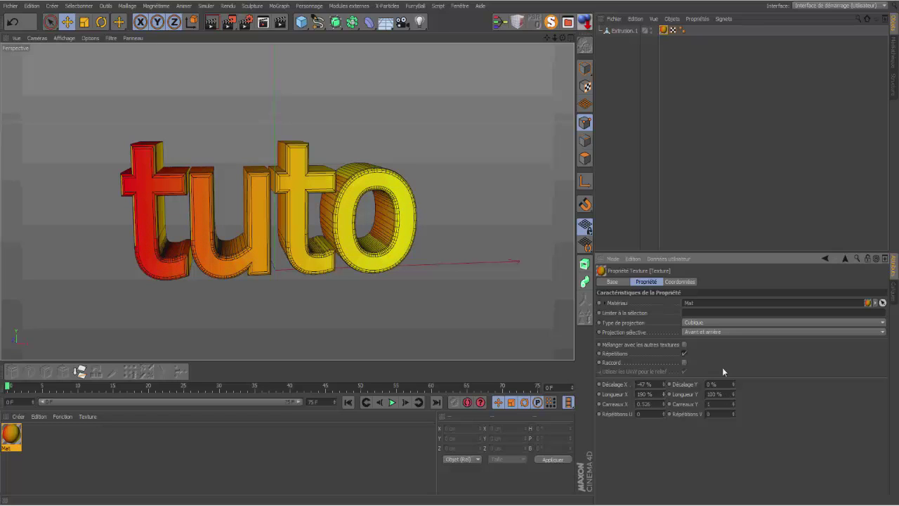
{"action": "mouse_move", "coordinate": [316, 204]}
{"action": "left_mouse_down", "text": "alt"}
{"action": "mouse_move", "coordinate": [286, 201]}
{"action": "mouse_move", "coordinate": [315, 199]}
{"action": "left_mouse_up", "text": "alt"}
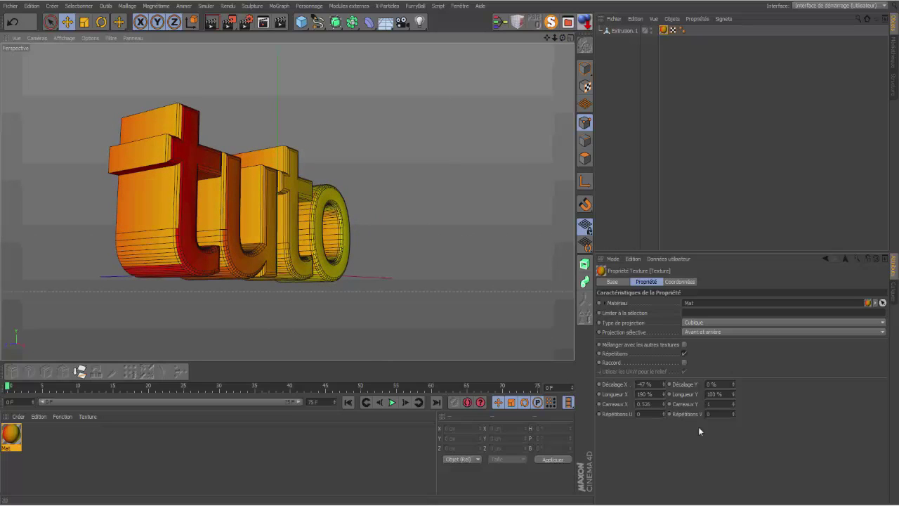
{"action": "left_click", "coordinate": [732, 393]}
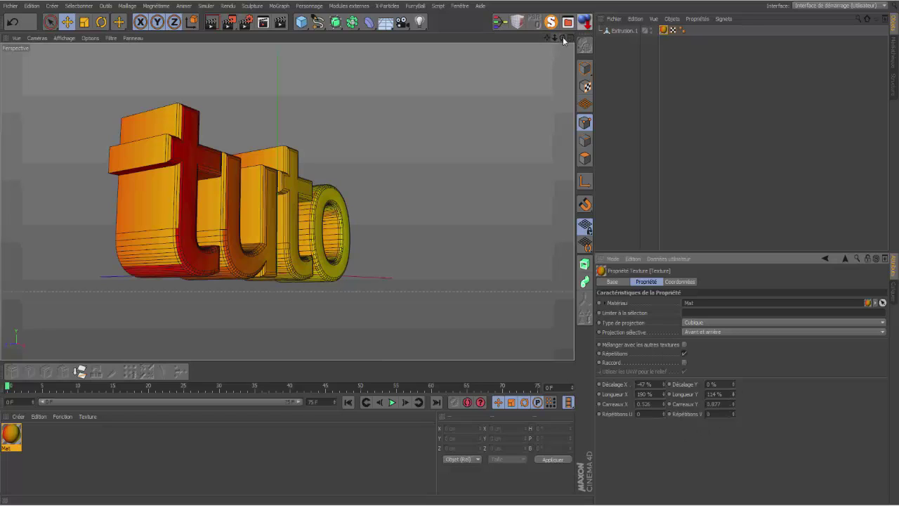
Switch the texture tag's projection type on the merged text to UVW.
{"action": "left_click_drag", "start_coordinate": [563, 36], "coordinate": [519, 41]}
{"action": "left_click", "coordinate": [881, 325]}
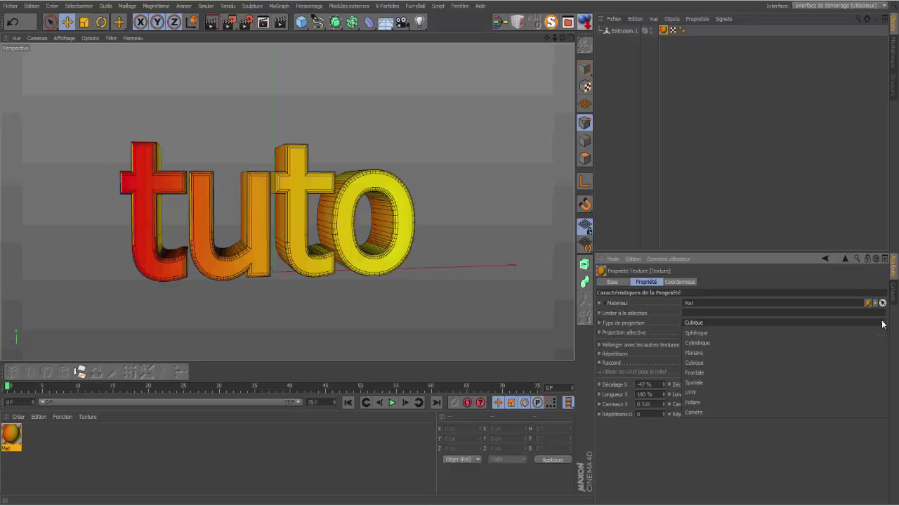
{"action": "left_click", "coordinate": [692, 392]}
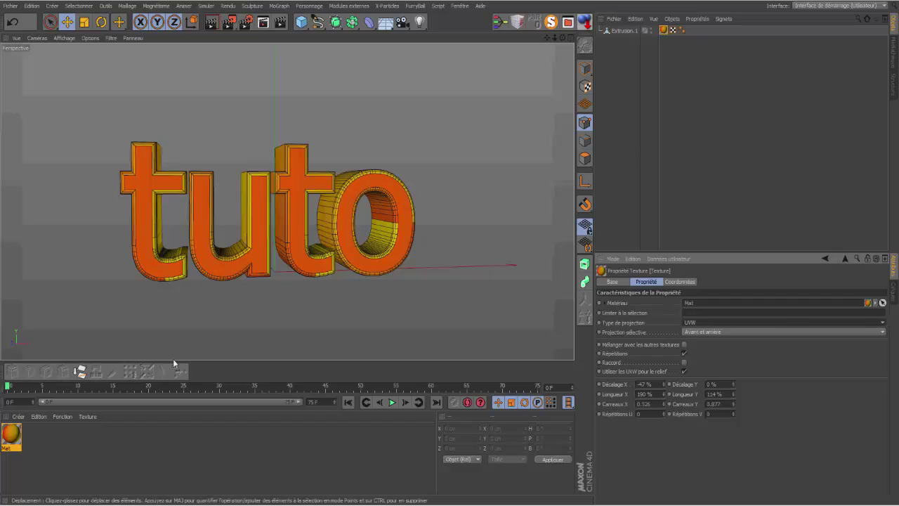
Change the Mat material's colour gradient type to 2D - Circulaire and invert its nodes.
{"action": "double_click", "coordinate": [11, 433]}
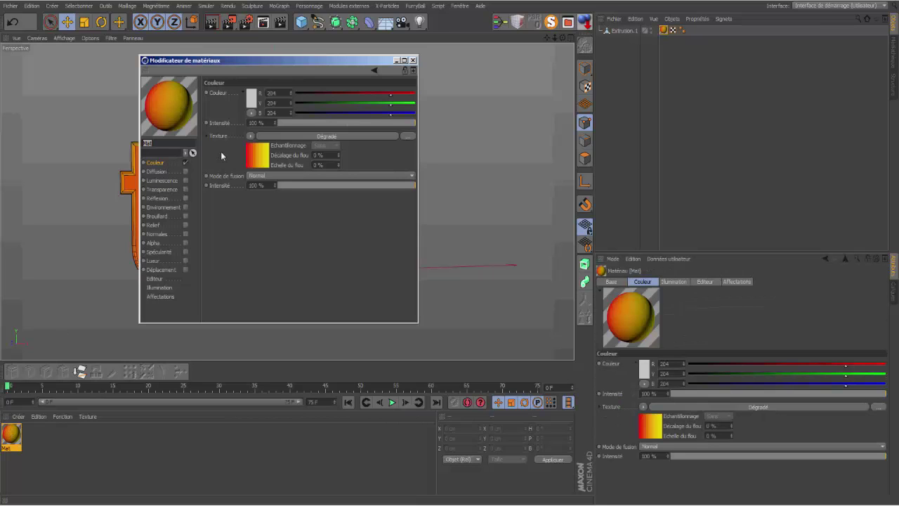
{"action": "left_click", "coordinate": [261, 162]}
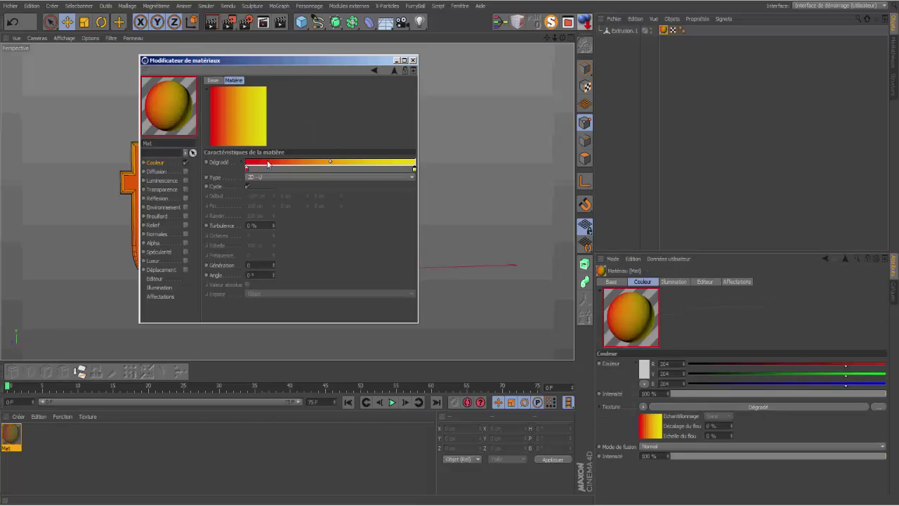
{"action": "left_click", "coordinate": [410, 180]}
{"action": "left_click", "coordinate": [276, 226]}
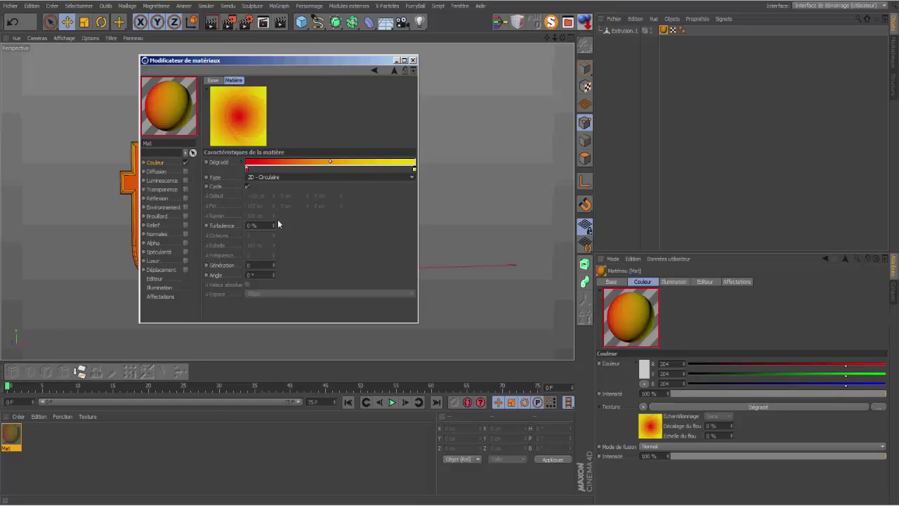
{"action": "right_click", "coordinate": [281, 164]}
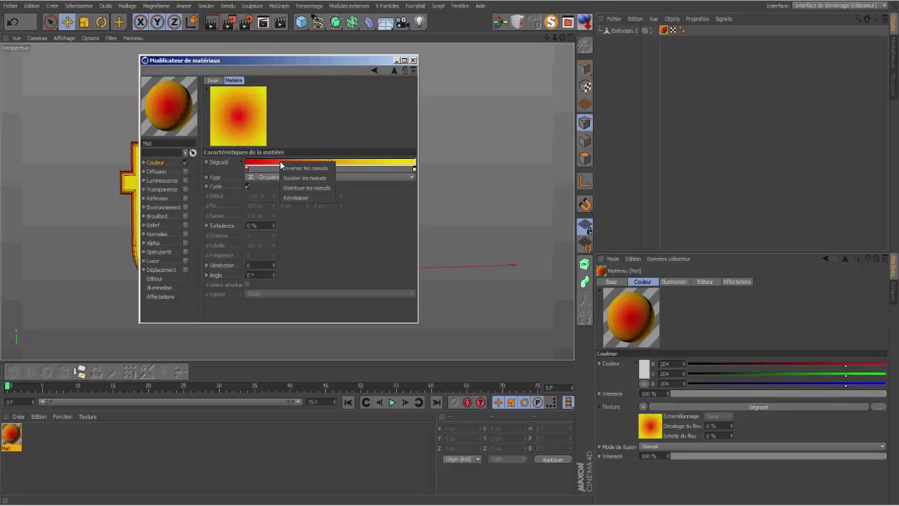
{"action": "left_click", "coordinate": [302, 169]}
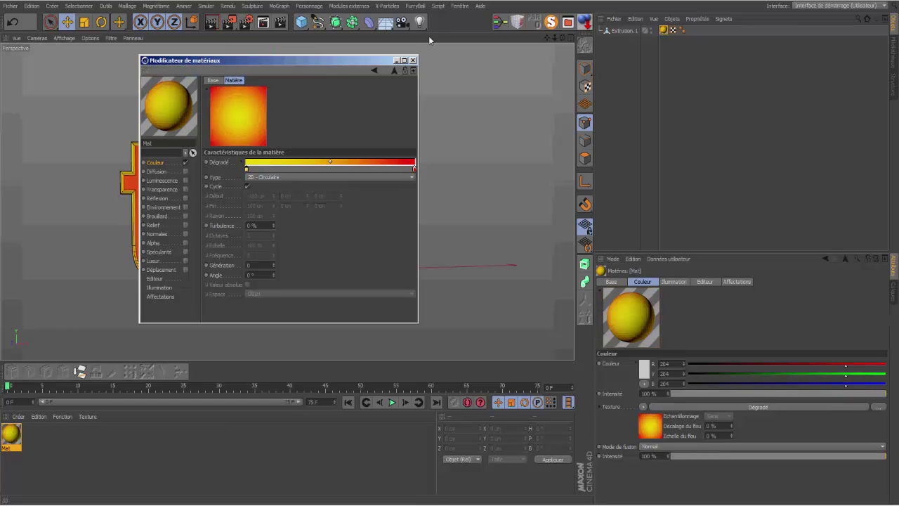
{"action": "left_click", "coordinate": [412, 61]}
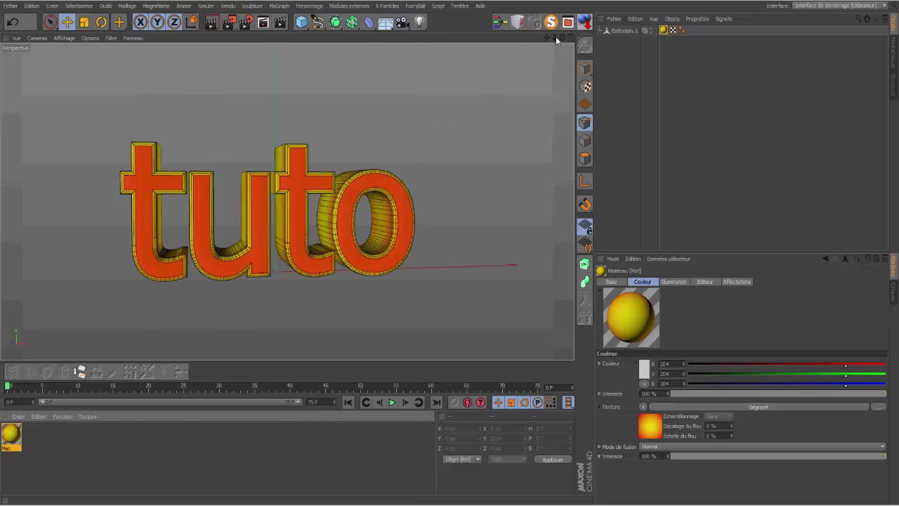
Set the texture tag's projection type back to Cubique and inspect the circular gradient on the text's front and sides.
{"action": "left_click_drag", "start_coordinate": [563, 38], "coordinate": [660, 38]}
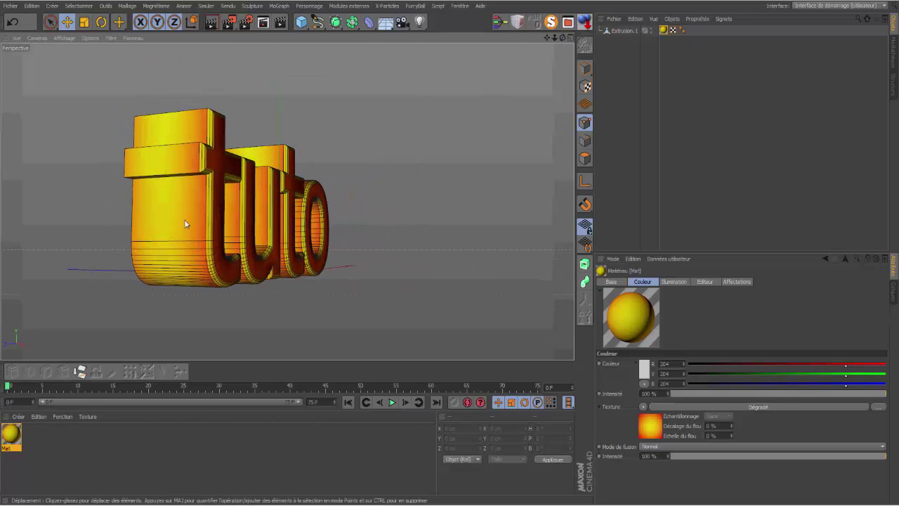
{"action": "left_click_drag", "start_coordinate": [563, 38], "coordinate": [484, 39]}
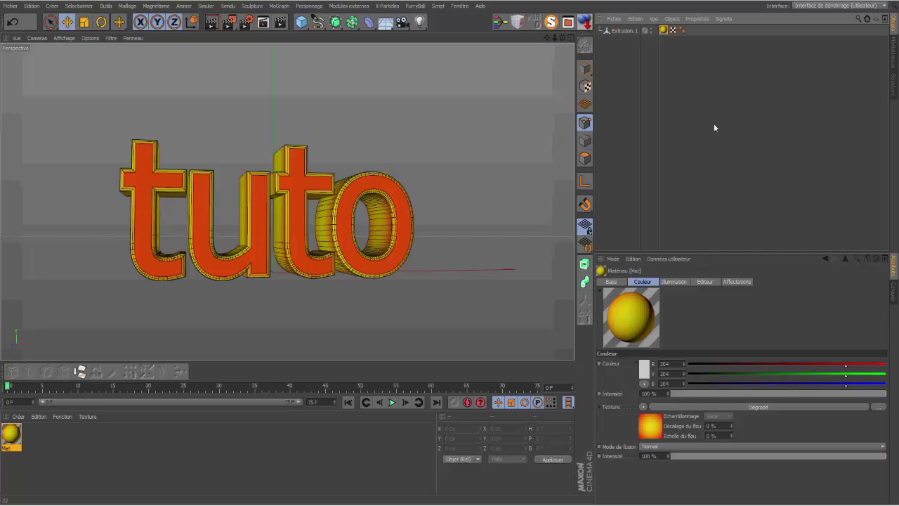
{"action": "left_click", "coordinate": [662, 30]}
{"action": "left_click", "coordinate": [882, 322]}
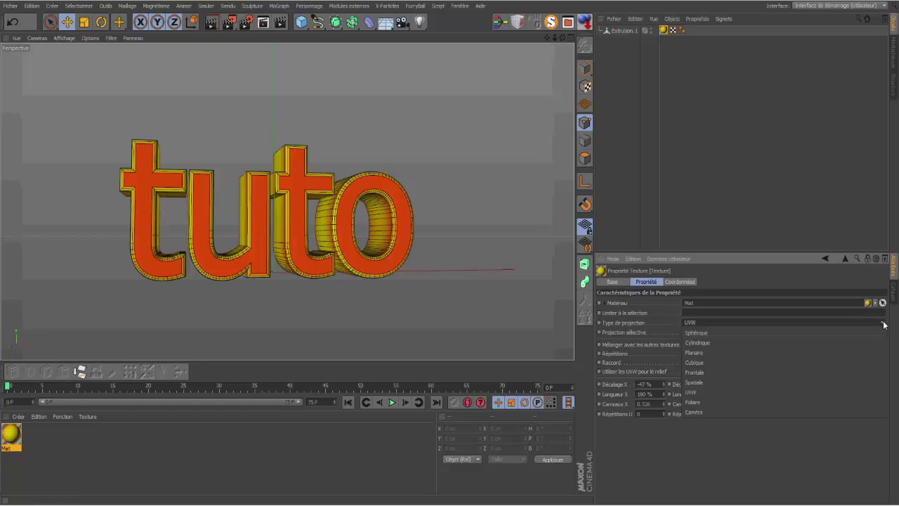
{"action": "left_click", "coordinate": [745, 361]}
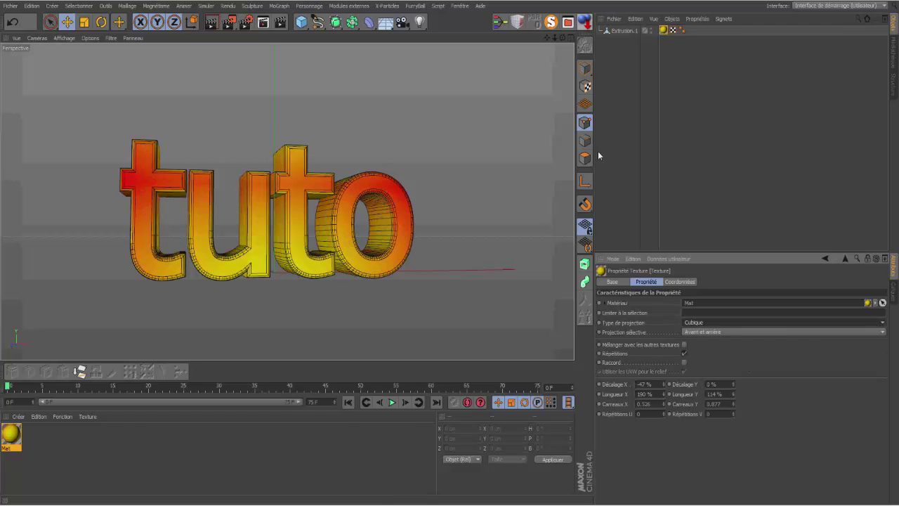
{"action": "left_click_drag", "start_coordinate": [563, 38], "coordinate": [286, 202]}
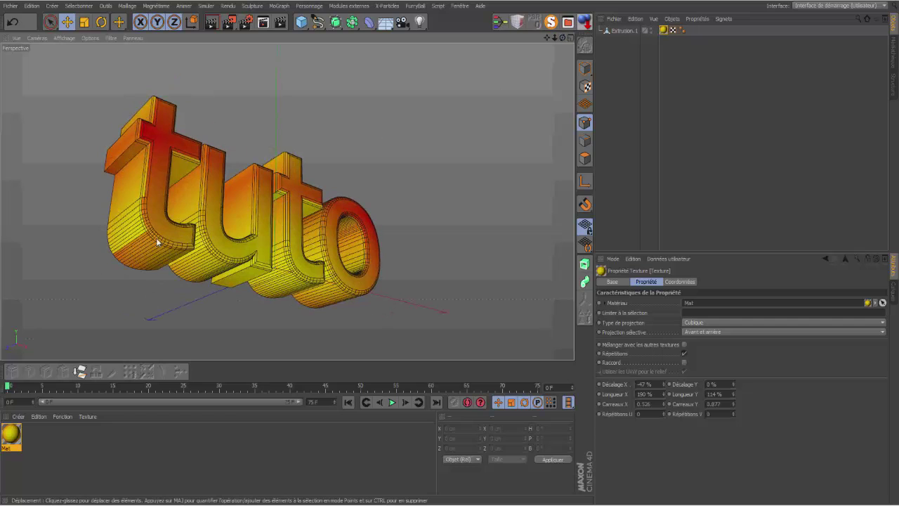
{"action": "left_click_drag", "start_coordinate": [562, 38], "coordinate": [286, 202]}
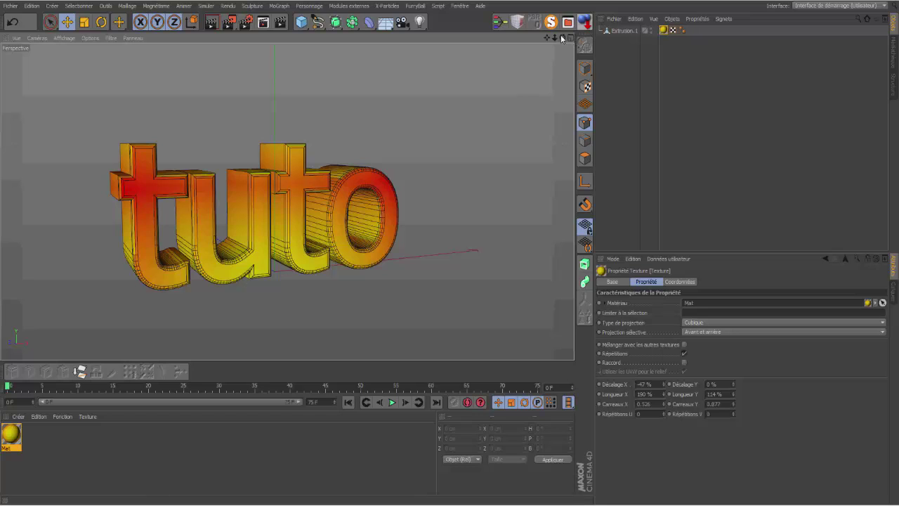
{"action": "left_click_drag", "start_coordinate": [562, 38], "coordinate": [521, 40]}
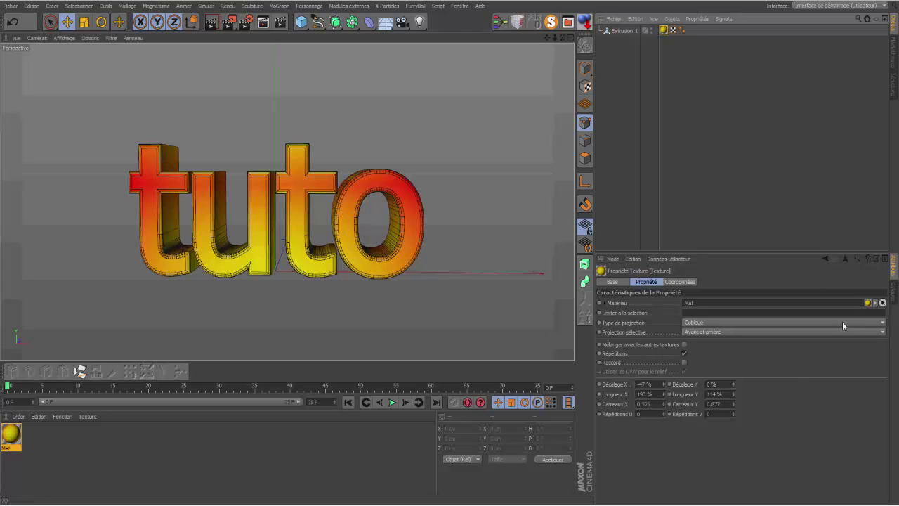
Delete the UVW tag from the merged text object and set the texture tag's projection type to Frontale.
{"action": "left_click", "coordinate": [673, 31]}
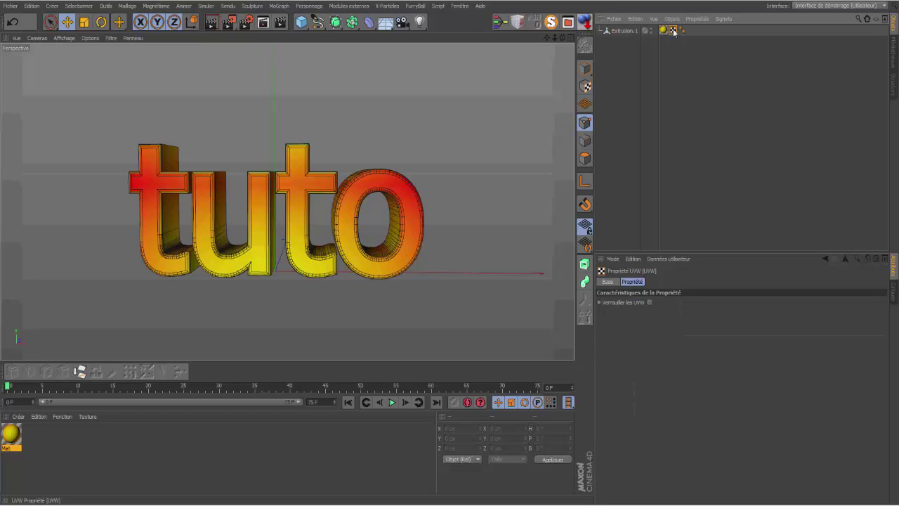
{"action": "key", "text": "Delete"}
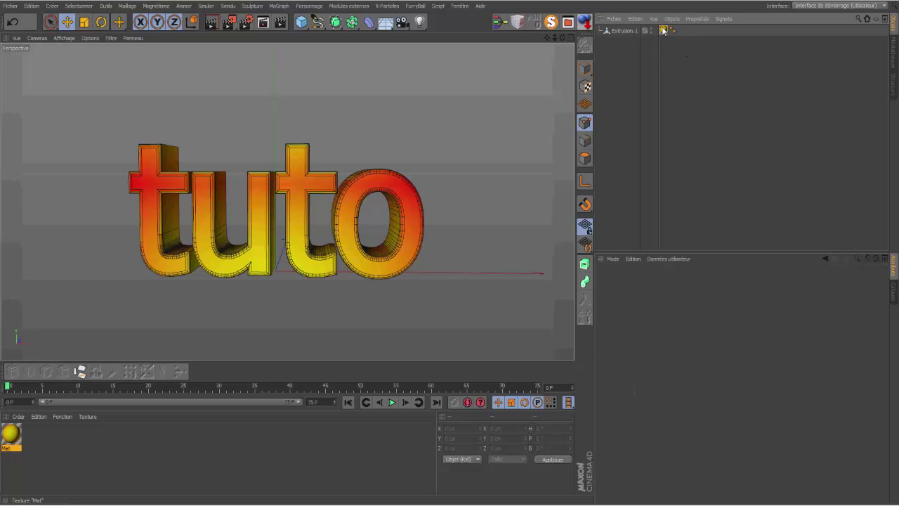
{"action": "left_click", "coordinate": [663, 31]}
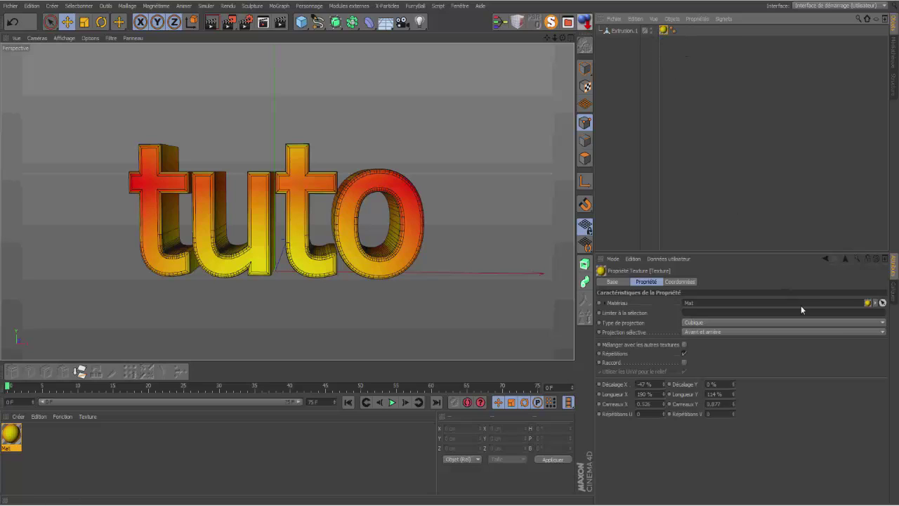
{"action": "left_click", "coordinate": [882, 322]}
{"action": "left_click", "coordinate": [695, 371]}
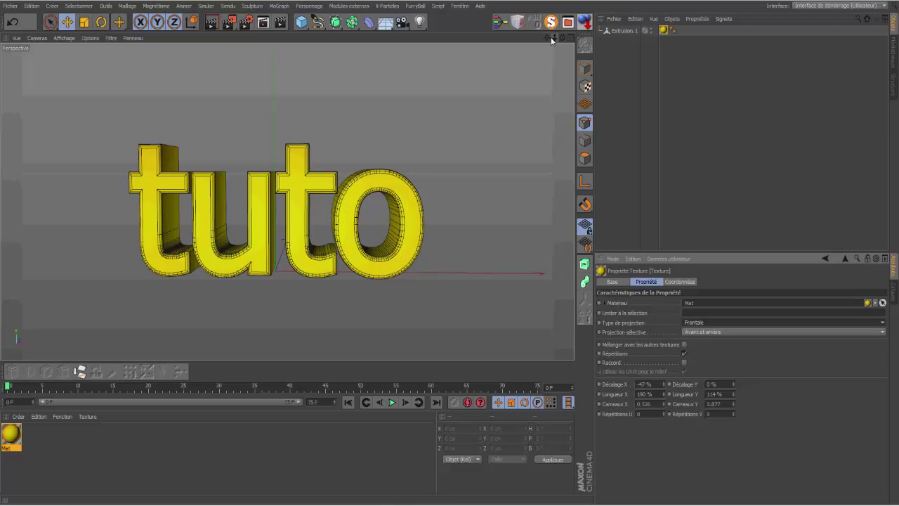
{"action": "left_click_drag", "start_coordinate": [547, 38], "coordinate": [559, 87]}
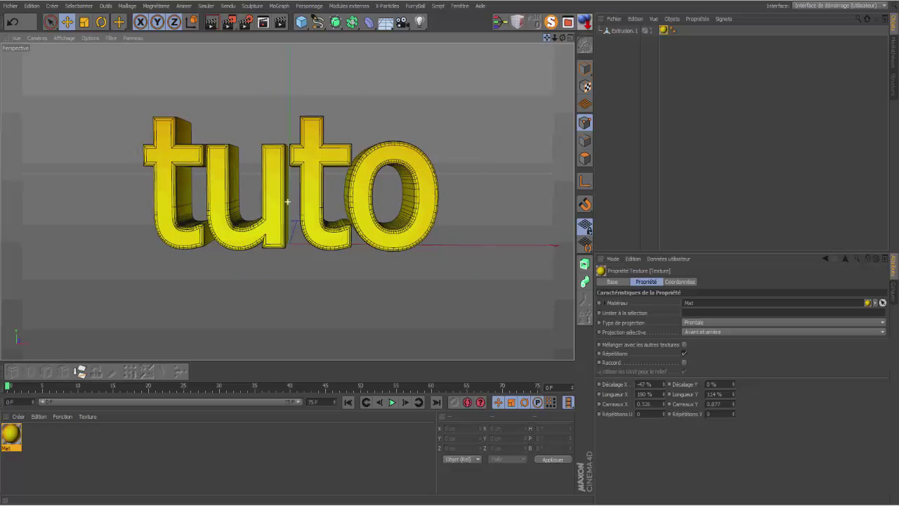
Reset the texture's Décalage X to 0 % and both Longueur X and Longueur Y to 100 %.
{"action": "left_click", "coordinate": [660, 384]}
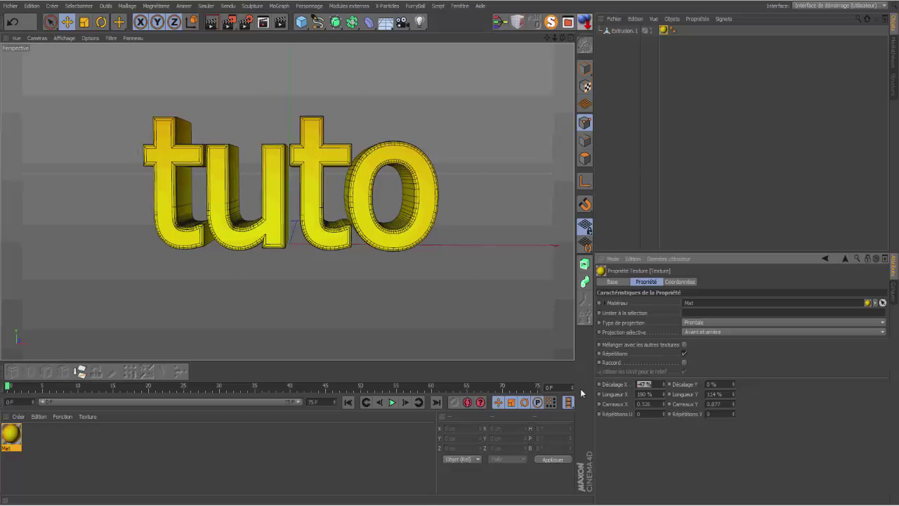
{"action": "key", "text": "BackSpace"}
{"action": "type", "text": "0"}
{"action": "key", "text": "Return"}
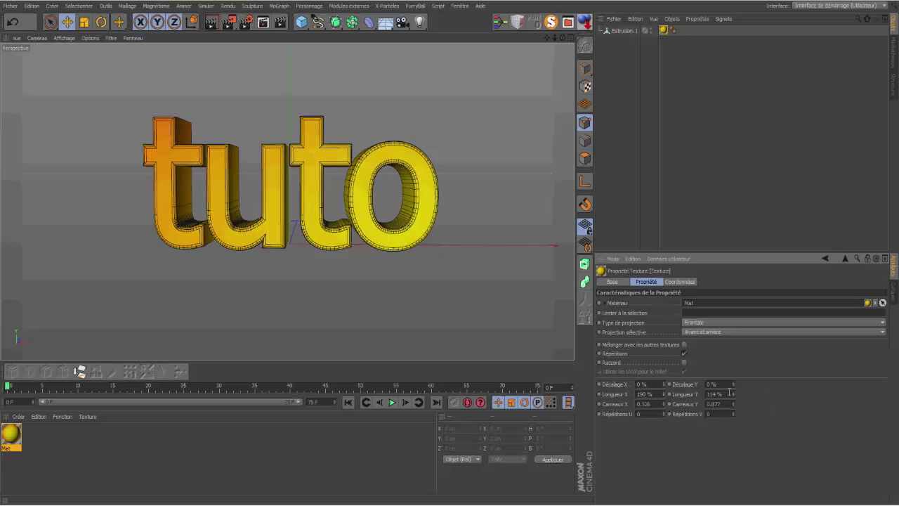
{"action": "left_click", "coordinate": [728, 393]}
{"action": "key", "text": "BackSpace"}
{"action": "left_click", "coordinate": [658, 394]}
{"action": "key", "text": "BackSpace"}
{"action": "type", "text": "100"}
{"action": "key", "text": "Return"}
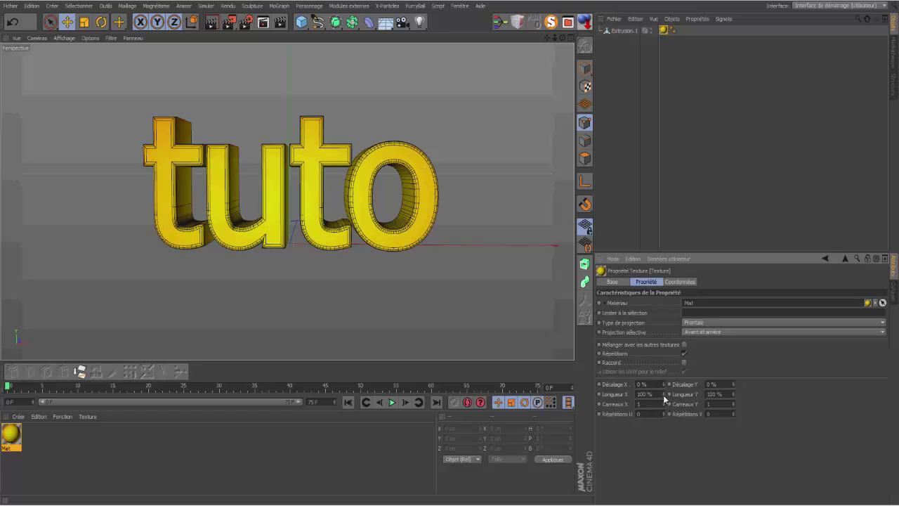
Try Longueur X 72 % with Décalage X 6 %, and refit the texture with Adapter à l'objet.
{"action": "mouse_move", "coordinate": [662, 394]}
{"action": "left_mouse_down"}
{"action": "mouse_move", "coordinate": [663, 407]}
{"action": "mouse_move", "coordinate": [664, 379]}
{"action": "mouse_move", "coordinate": [664, 400]}
{"action": "left_mouse_up"}
{"action": "right_click", "coordinate": [663, 30]}
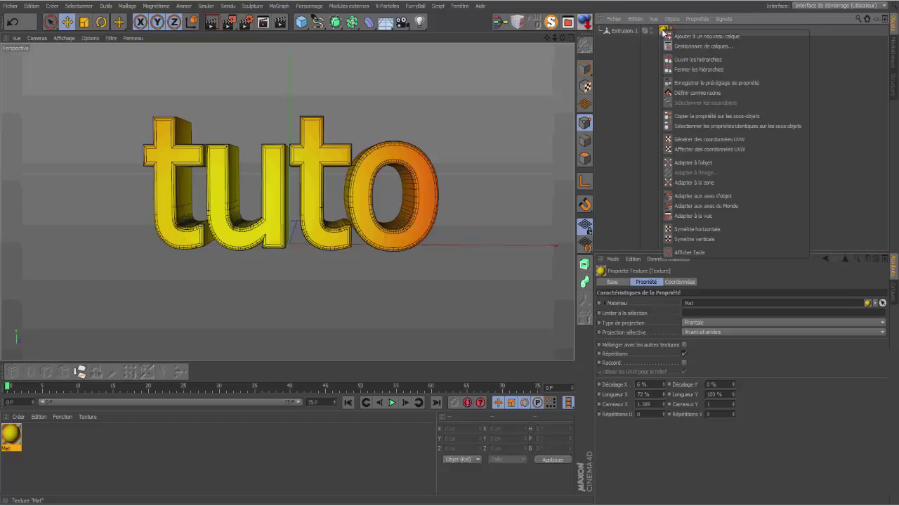
{"action": "left_click", "coordinate": [683, 163]}
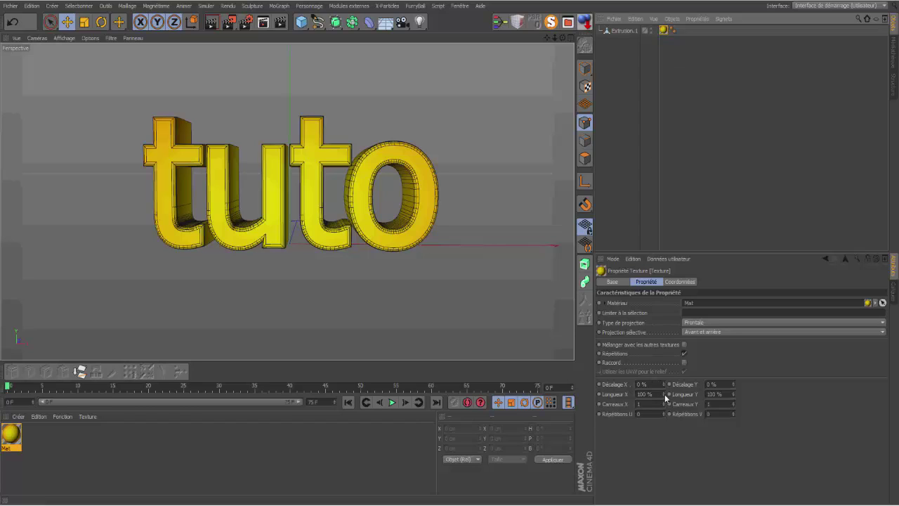
Adjust the frontal texture to Longueur X 54 %, Décalage X 21 %, Longueur Y 52 % and Décalage Y 24 %.
{"action": "mouse_move", "coordinate": [666, 397]}
{"action": "left_mouse_down"}
{"action": "mouse_move", "coordinate": [663, 407]}
{"action": "mouse_move", "coordinate": [664, 375]}
{"action": "mouse_move", "coordinate": [663, 404]}
{"action": "mouse_move", "coordinate": [664, 382]}
{"action": "left_mouse_up"}
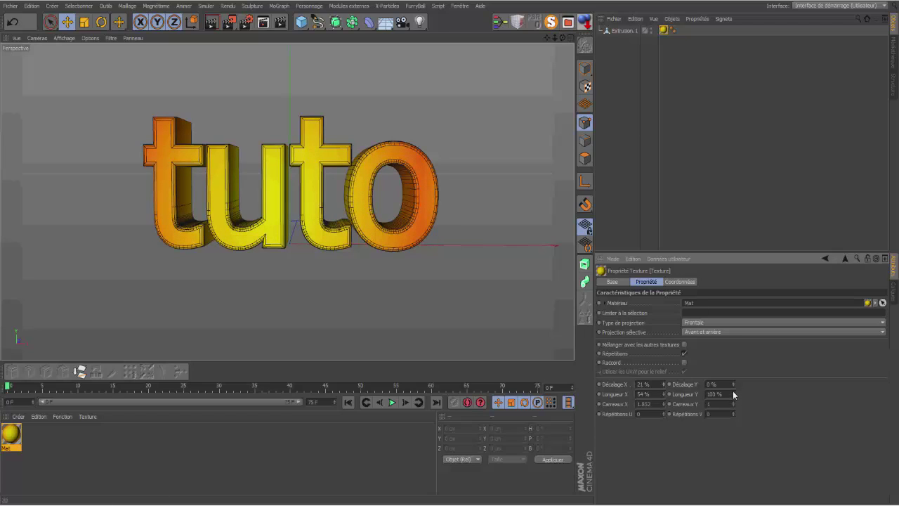
{"action": "left_click_drag", "start_coordinate": [733, 397], "coordinate": [733, 373]}
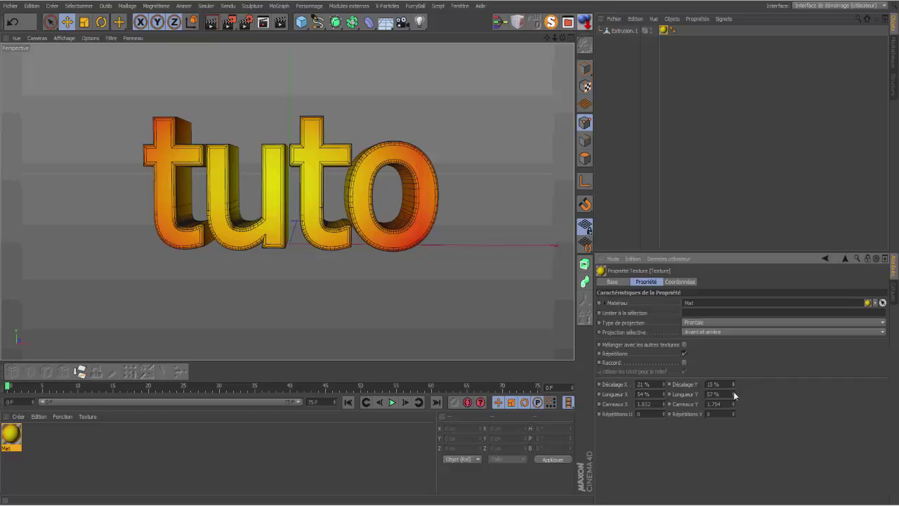
{"action": "left_click_drag", "start_coordinate": [733, 393], "coordinate": [733, 376]}
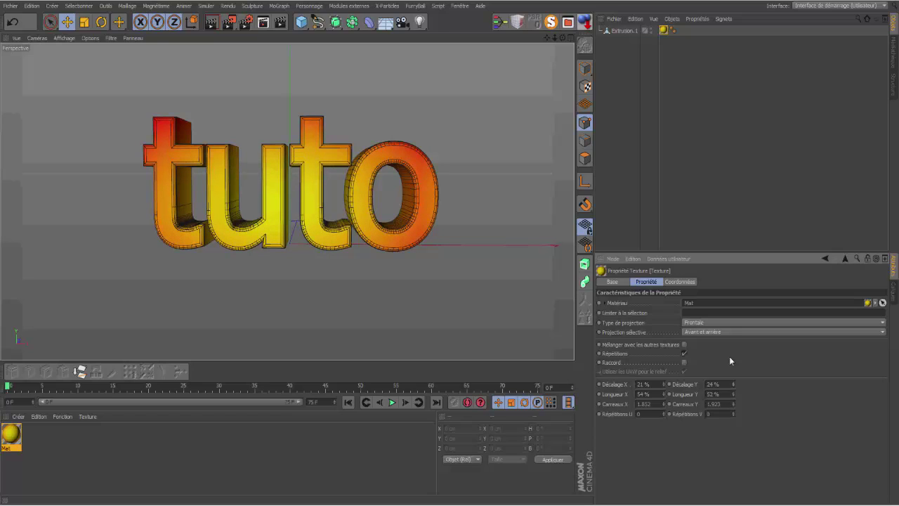
{"action": "mouse_move", "coordinate": [562, 38]}
{"action": "left_mouse_down"}
{"action": "mouse_move", "coordinate": [621, 44]}
{"action": "mouse_move", "coordinate": [553, 39]}
{"action": "mouse_move", "coordinate": [577, 41]}
{"action": "left_mouse_up"}
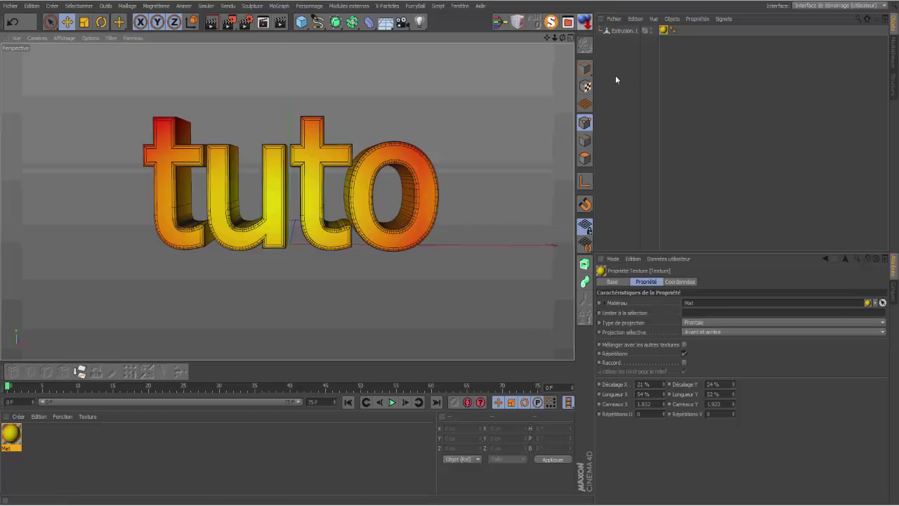
Generate UVW coordinates for the merged text from its frontal texture projection.
{"action": "right_click", "coordinate": [663, 31]}
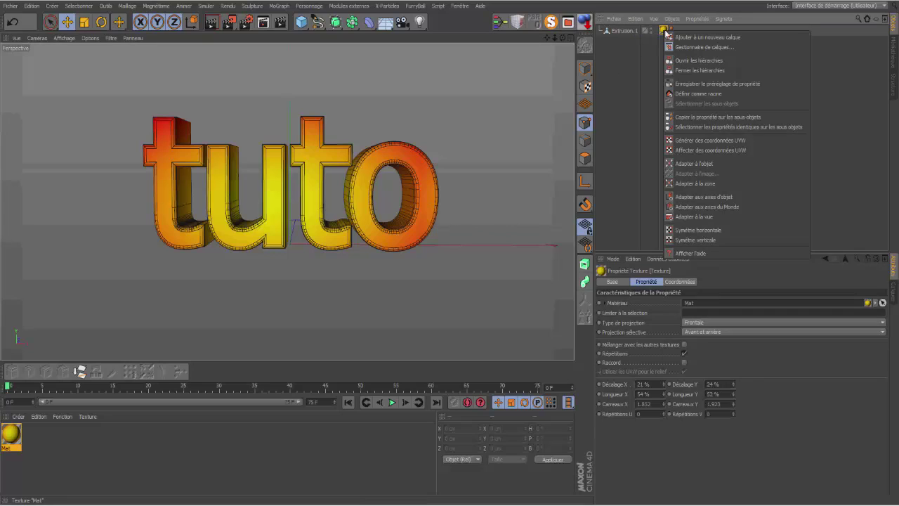
{"action": "left_click", "coordinate": [714, 140]}
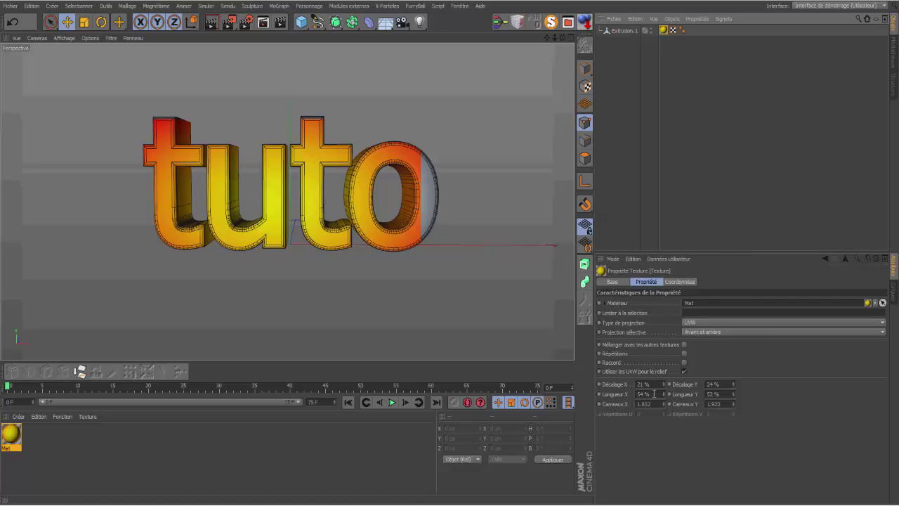
{"action": "mouse_move", "coordinate": [300, 202]}
{"action": "middle_mouse_down", "text": "alt"}
{"action": "mouse_move", "coordinate": [287, 201]}
{"action": "mouse_move", "coordinate": [297, 201]}
{"action": "middle_mouse_up", "text": "alt"}
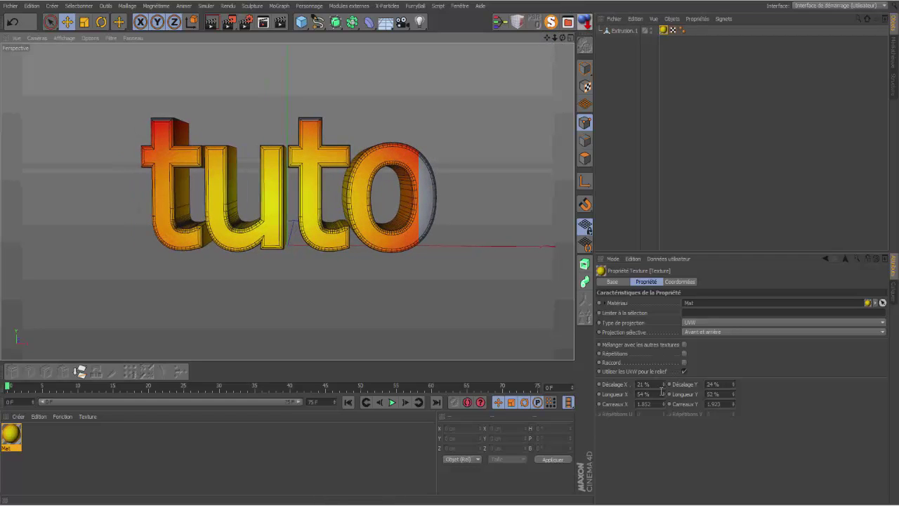
Delete the generated UVW tag from the text object and enable Répétitions on its texture tag.
{"action": "left_click", "coordinate": [673, 30]}
{"action": "key", "text": "Delete"}
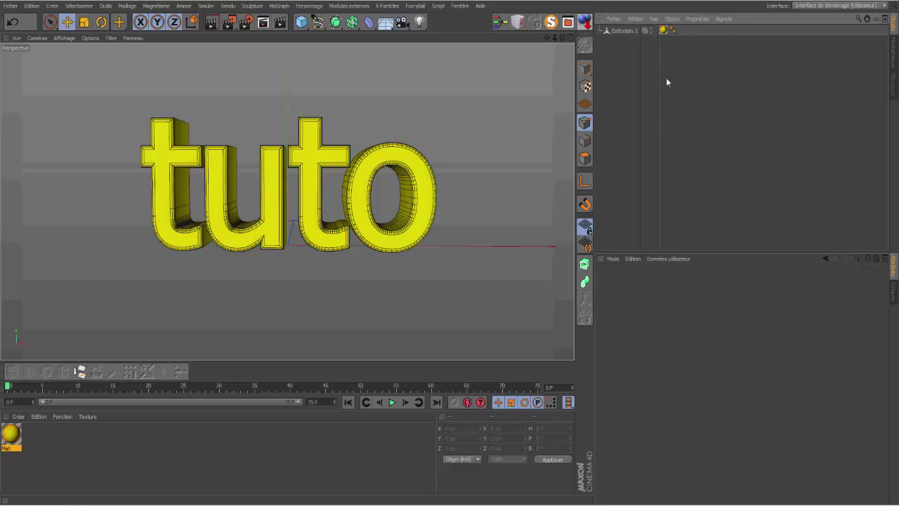
{"action": "left_click", "coordinate": [662, 30]}
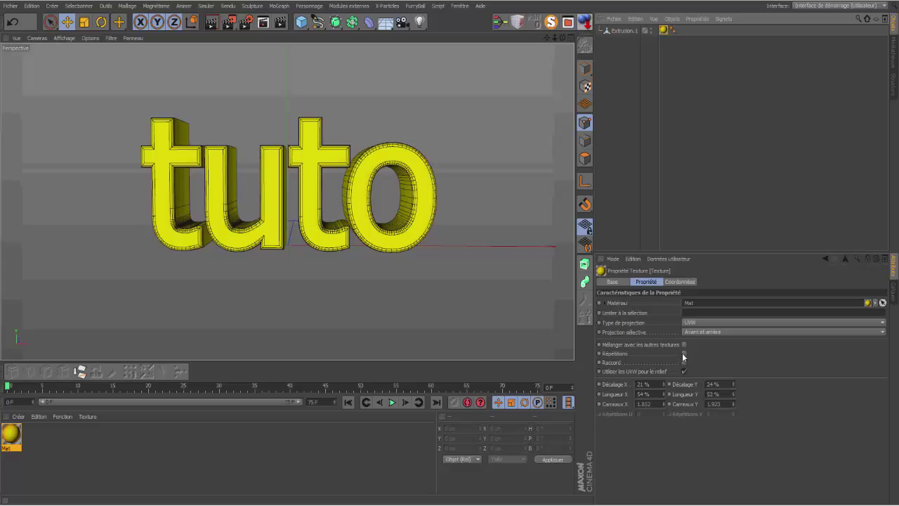
{"action": "left_click", "coordinate": [683, 370]}
{"action": "left_click", "coordinate": [683, 353]}
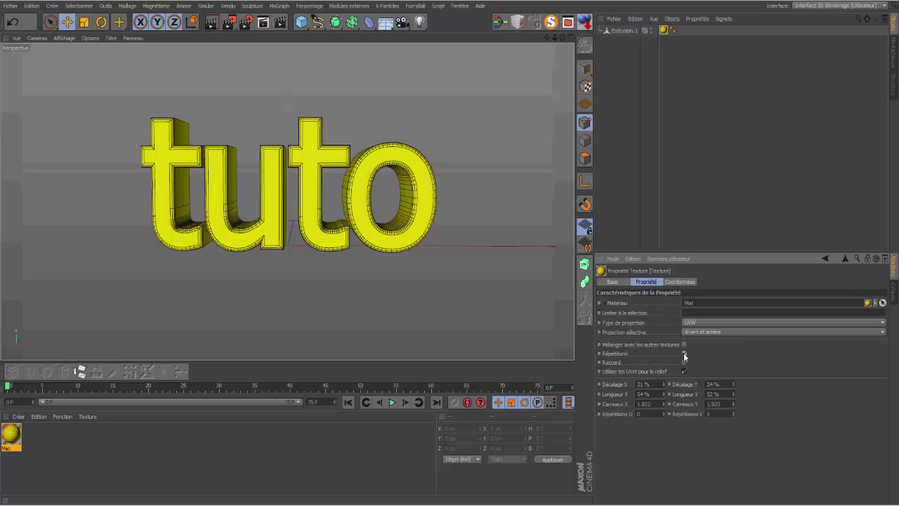
Refit the text's texture with Adapter à l'objet and set its projection type to Frontale.
{"action": "left_click_drag", "start_coordinate": [663, 394], "coordinate": [663, 402]}
{"action": "right_click", "coordinate": [662, 30]}
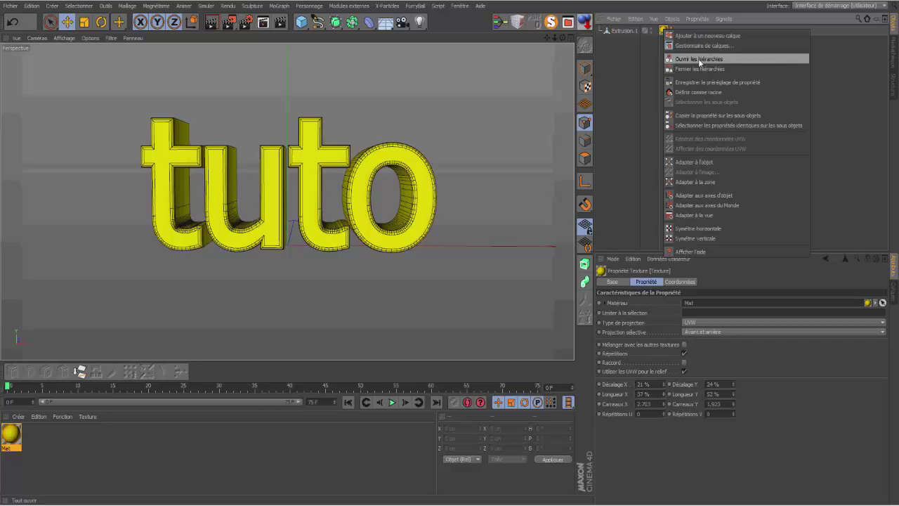
{"action": "left_click", "coordinate": [695, 160]}
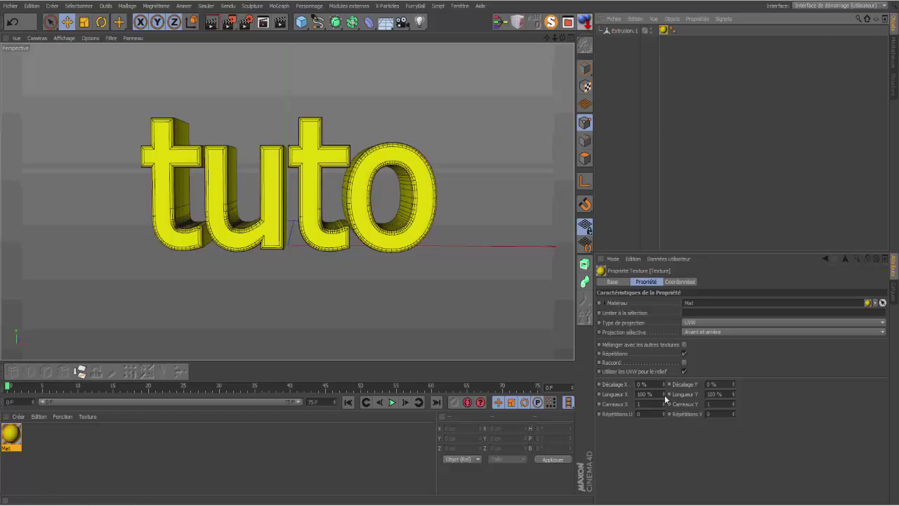
{"action": "left_click", "coordinate": [881, 323]}
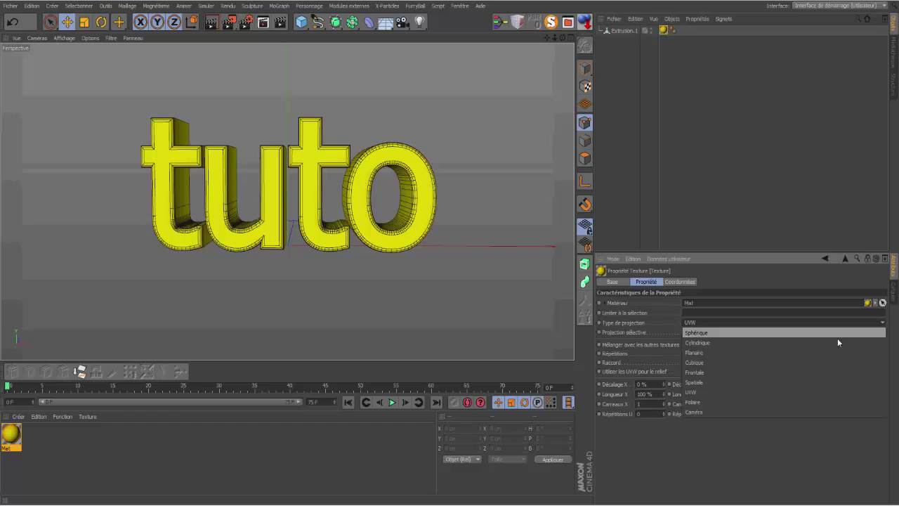
{"action": "left_click", "coordinate": [735, 372]}
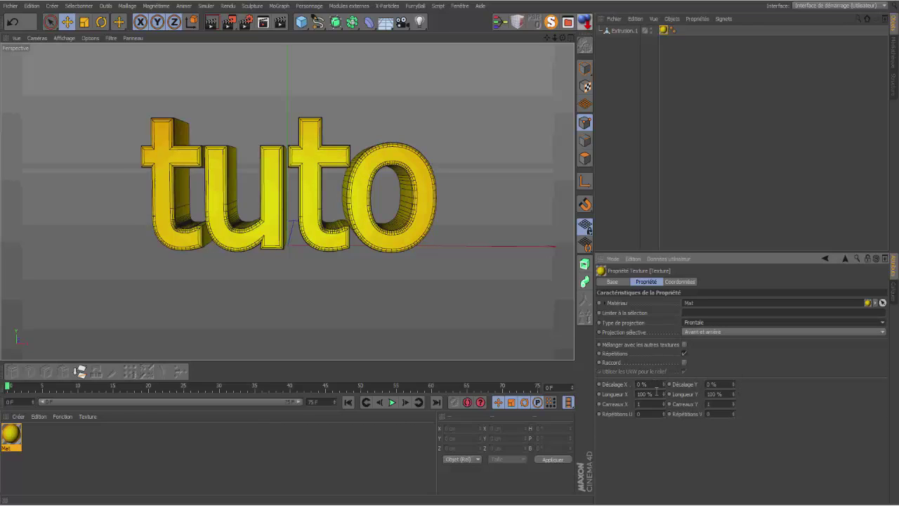
Adjust the frontal texture to Longueur X 68 %, Décalage X 16 %, Longueur Y 52 % and Décalage Y 24 %.
{"action": "left_click_drag", "start_coordinate": [665, 397], "coordinate": [665, 420]}
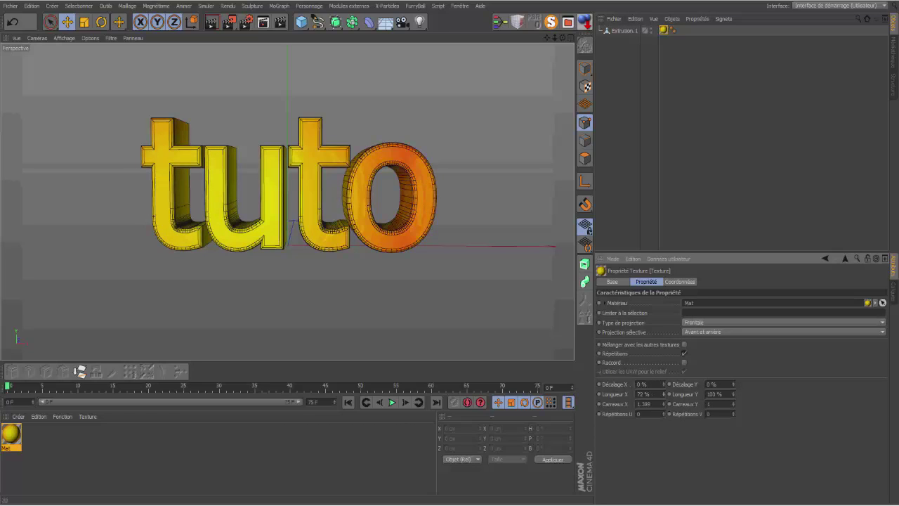
{"action": "left_click_drag", "start_coordinate": [665, 384], "coordinate": [664, 368]}
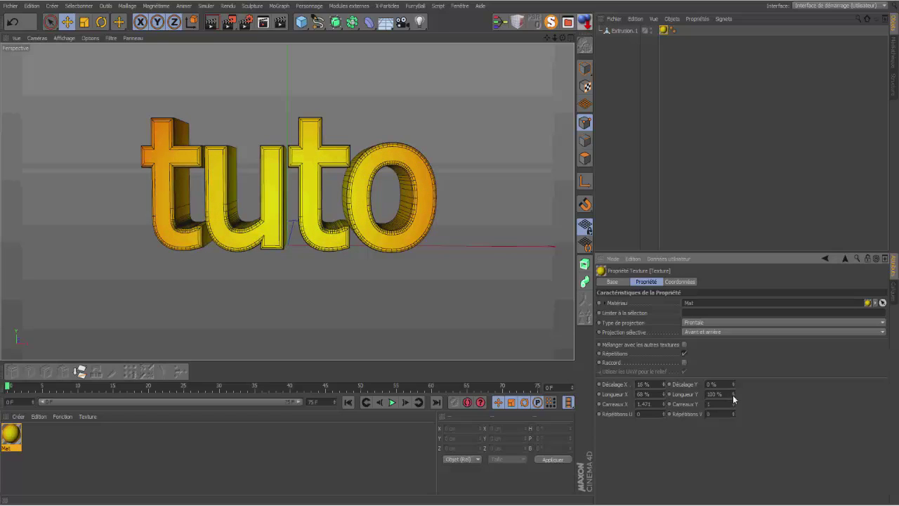
{"action": "mouse_move", "coordinate": [733, 395]}
{"action": "left_mouse_down"}
{"action": "mouse_move", "coordinate": [733, 410]}
{"action": "mouse_move", "coordinate": [733, 361]}
{"action": "mouse_move", "coordinate": [732, 413]}
{"action": "left_mouse_up"}
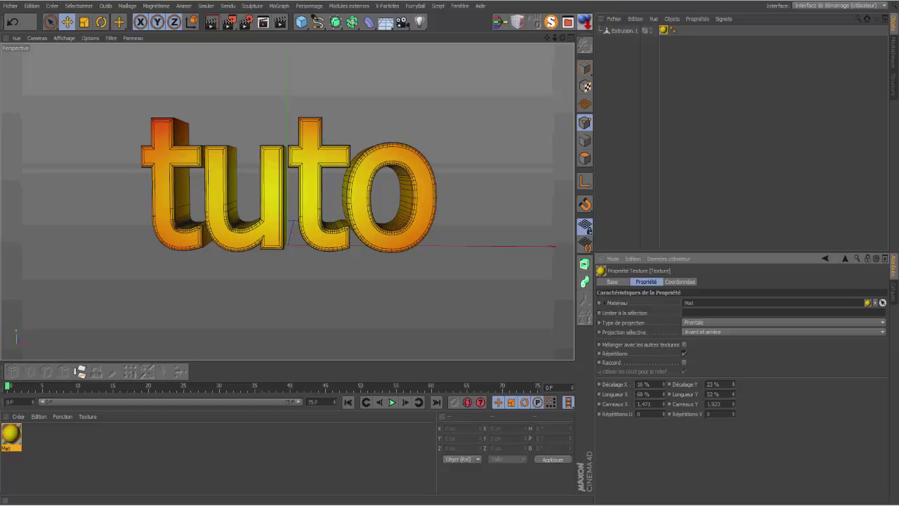
{"action": "left_click_drag", "start_coordinate": [733, 384], "coordinate": [732, 383]}
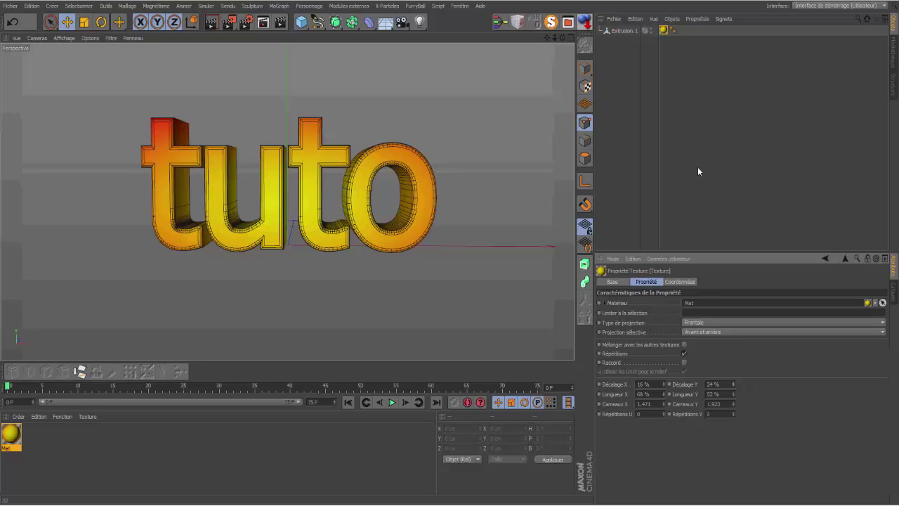
{"action": "right_click", "coordinate": [664, 31]}
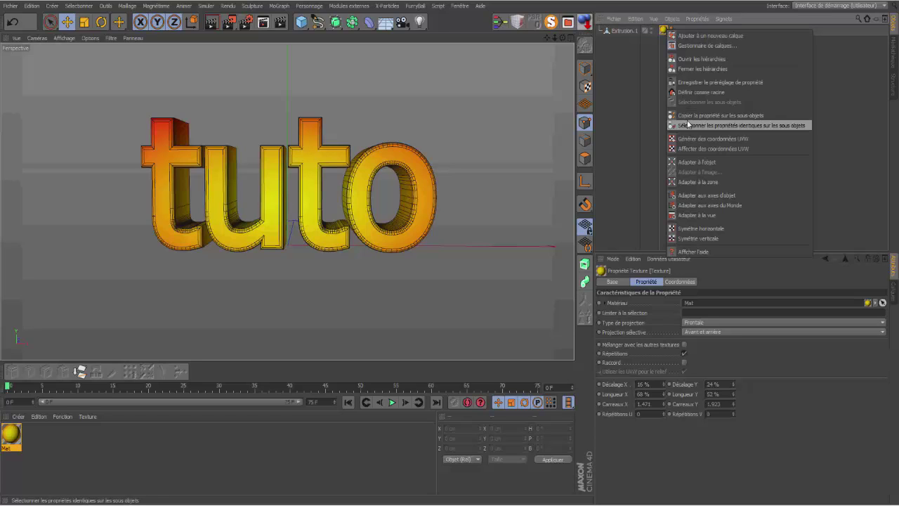
{"action": "left_click", "coordinate": [697, 161]}
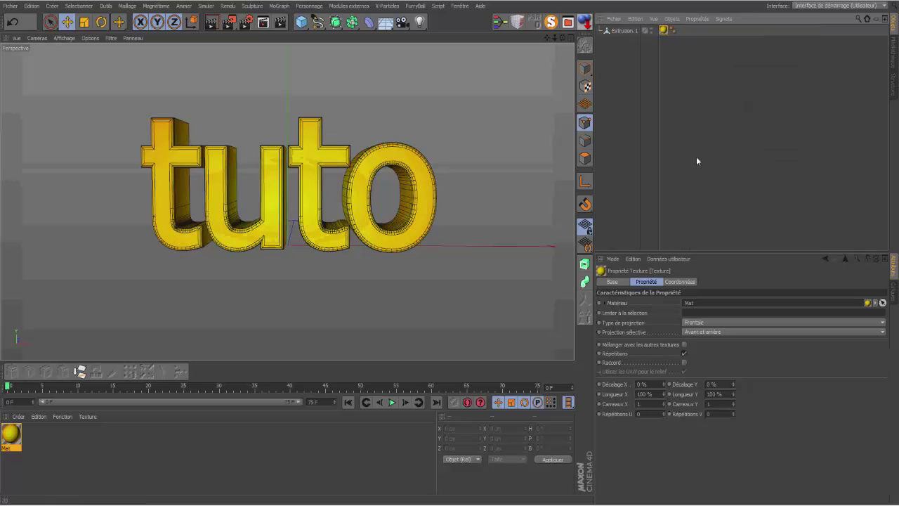
{"action": "left_click", "coordinate": [12, 22]}
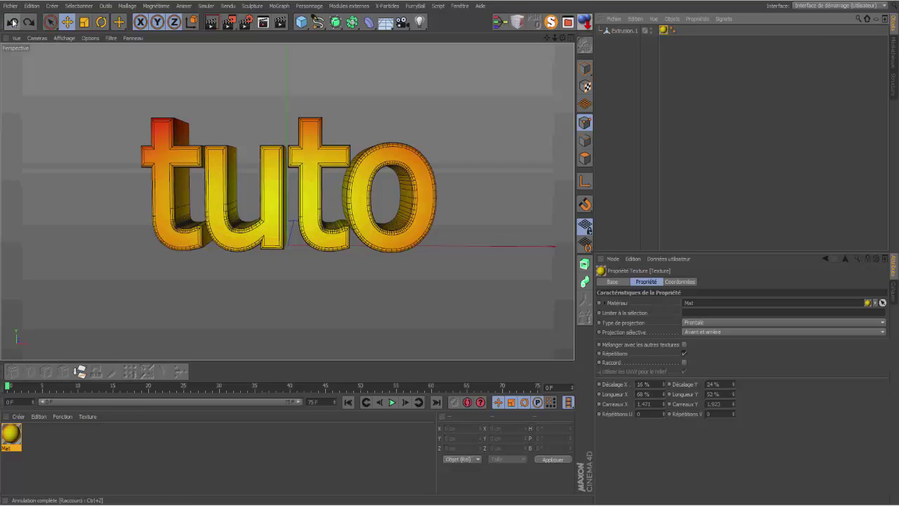
Generate UVW coordinates from the text's frontal texture projection, and enable Répétitions and Raccord on the texture tag.
{"action": "right_click", "coordinate": [664, 31]}
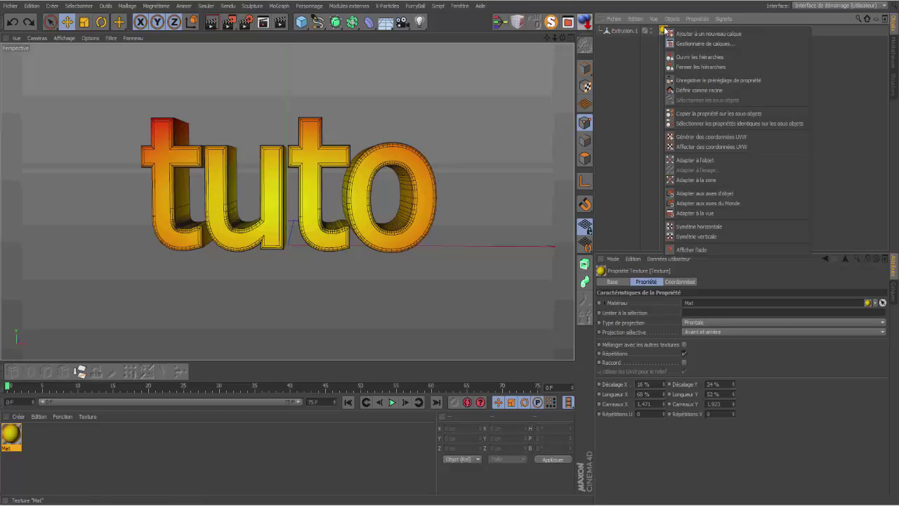
{"action": "left_click", "coordinate": [699, 142]}
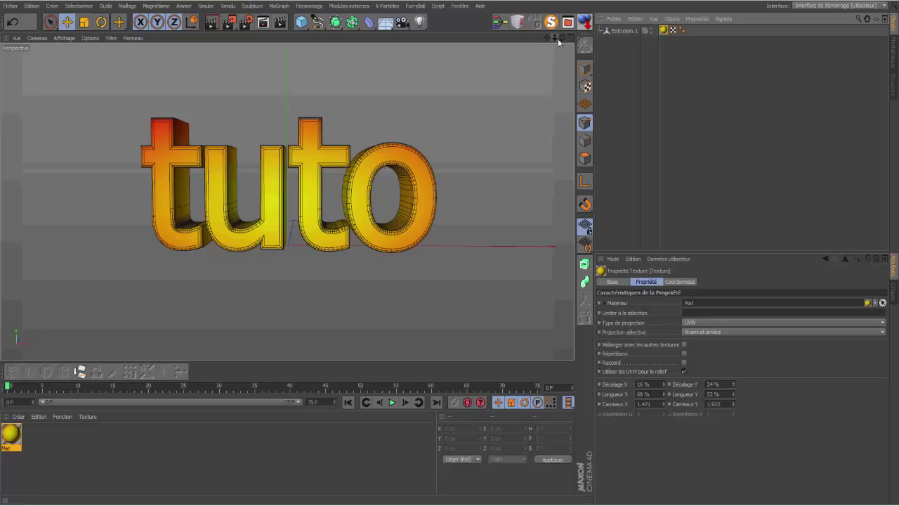
{"action": "left_click_drag", "start_coordinate": [562, 37], "coordinate": [584, 53]}
{"action": "left_click_drag", "start_coordinate": [291, 127], "coordinate": [337, 149], "text": "alt"}
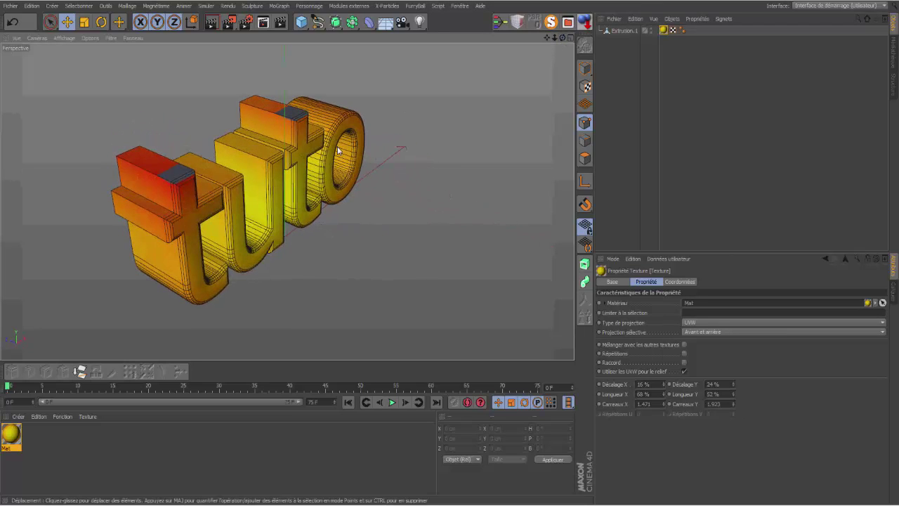
{"action": "left_click", "coordinate": [684, 354]}
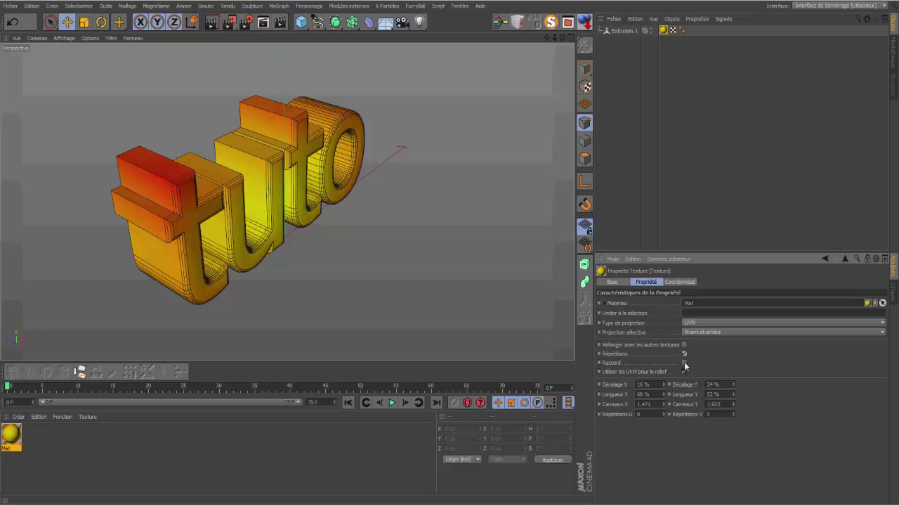
{"action": "left_click", "coordinate": [684, 363]}
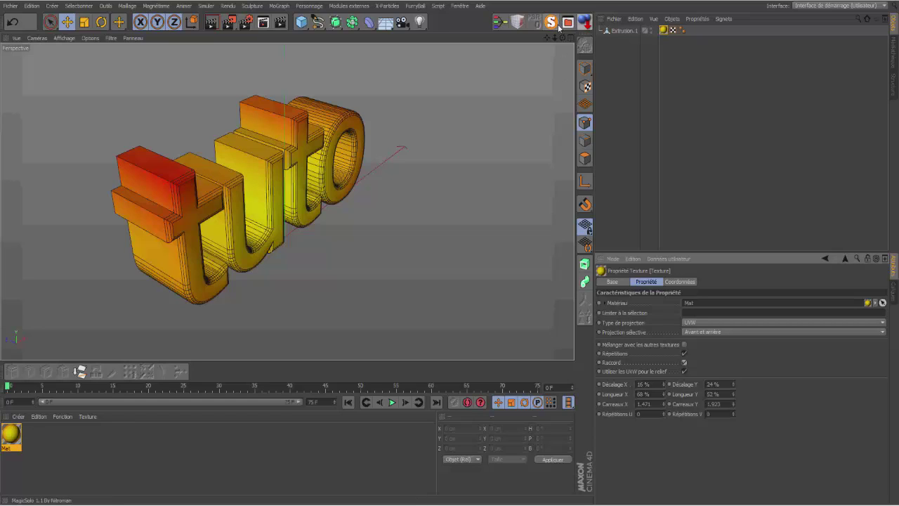
{"action": "mouse_move", "coordinate": [563, 38]}
{"action": "left_mouse_down"}
{"action": "mouse_move", "coordinate": [657, 29]}
{"action": "mouse_move", "coordinate": [702, 10]}
{"action": "mouse_move", "coordinate": [585, 38]}
{"action": "mouse_move", "coordinate": [494, 42]}
{"action": "mouse_move", "coordinate": [521, 68]}
{"action": "mouse_move", "coordinate": [557, 38]}
{"action": "mouse_move", "coordinate": [596, 39]}
{"action": "mouse_move", "coordinate": [563, 38]}
{"action": "left_mouse_up"}
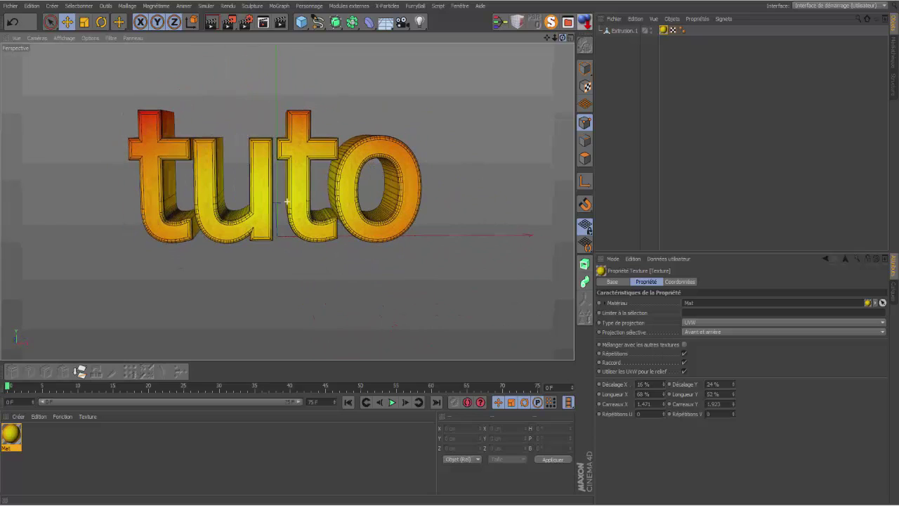
Examine the merged text's UVW tag and the gradient across its letters from several angles, with no points selected.
{"action": "left_click", "coordinate": [672, 31]}
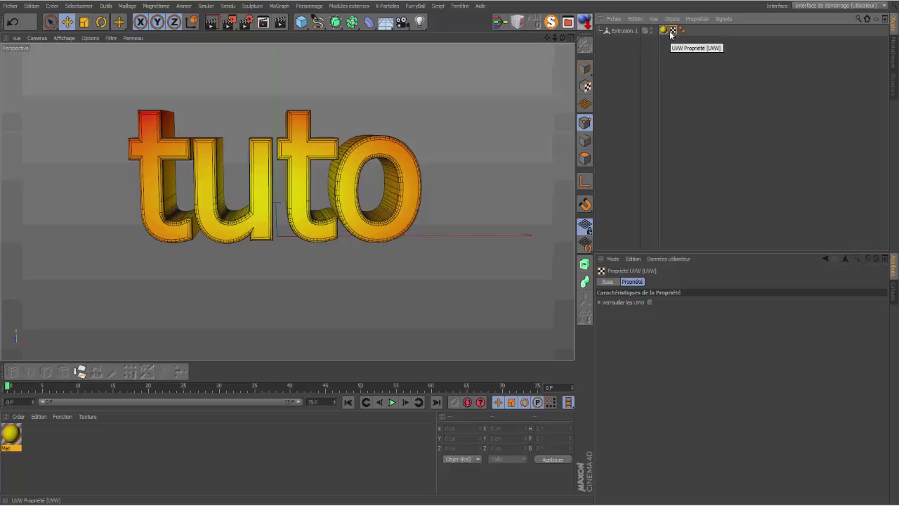
{"action": "left_click_drag", "start_coordinate": [562, 37], "coordinate": [598, 42]}
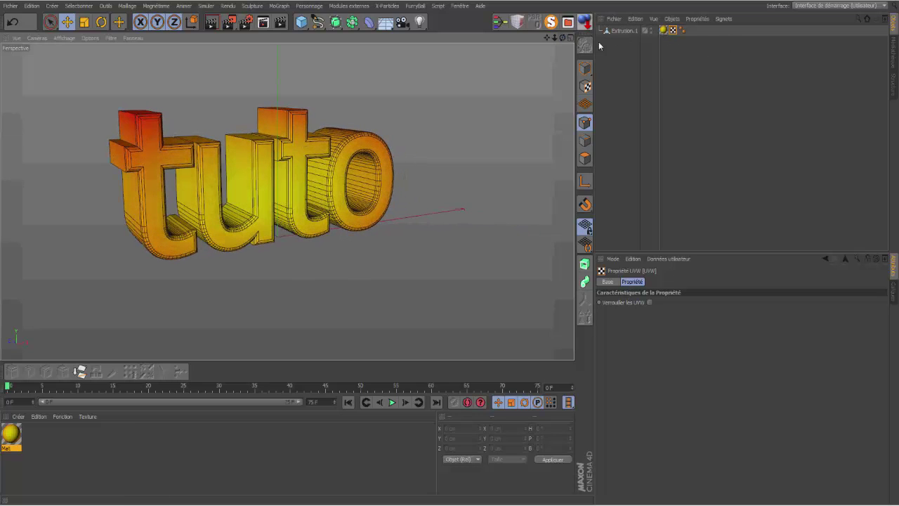
{"action": "right_click", "coordinate": [616, 31]}
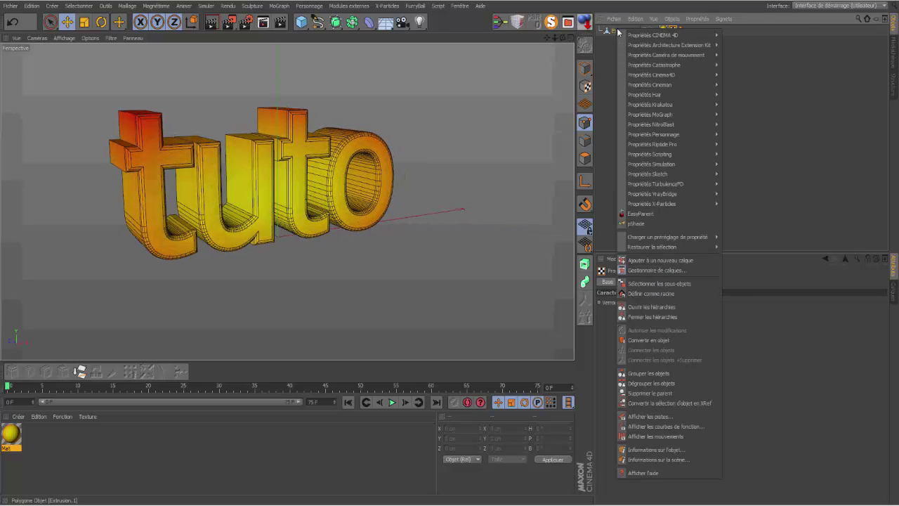
{"action": "mouse_move", "coordinate": [702, 35]}
{"action": "left_click", "coordinate": [735, 79]}
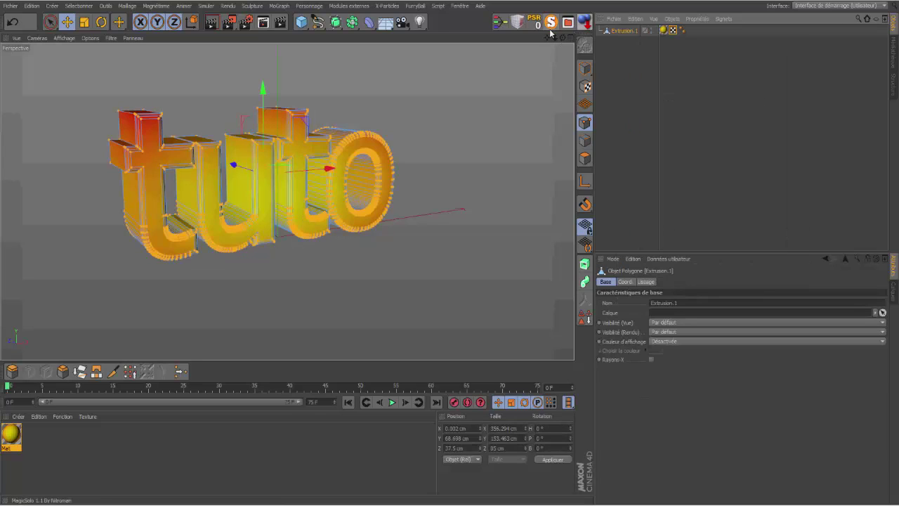
{"action": "left_click", "coordinate": [531, 83]}
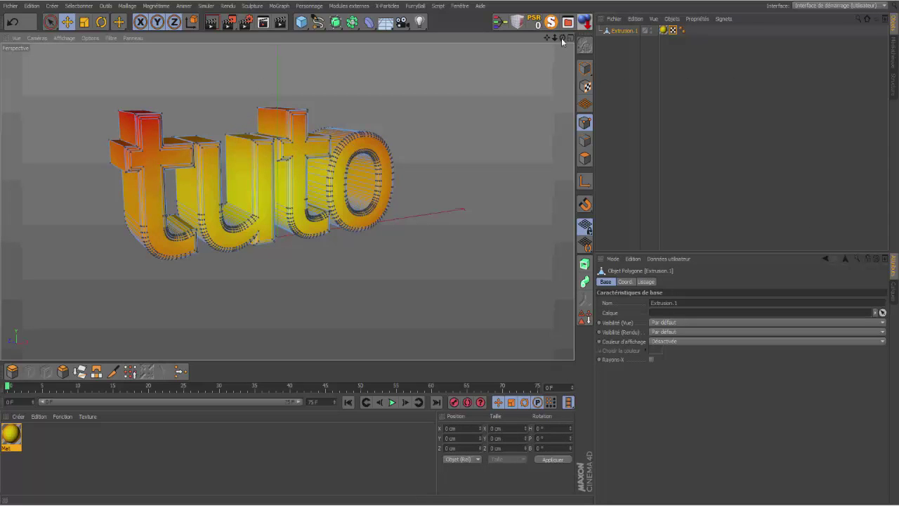
{"action": "left_click_drag", "start_coordinate": [561, 38], "coordinate": [604, 39]}
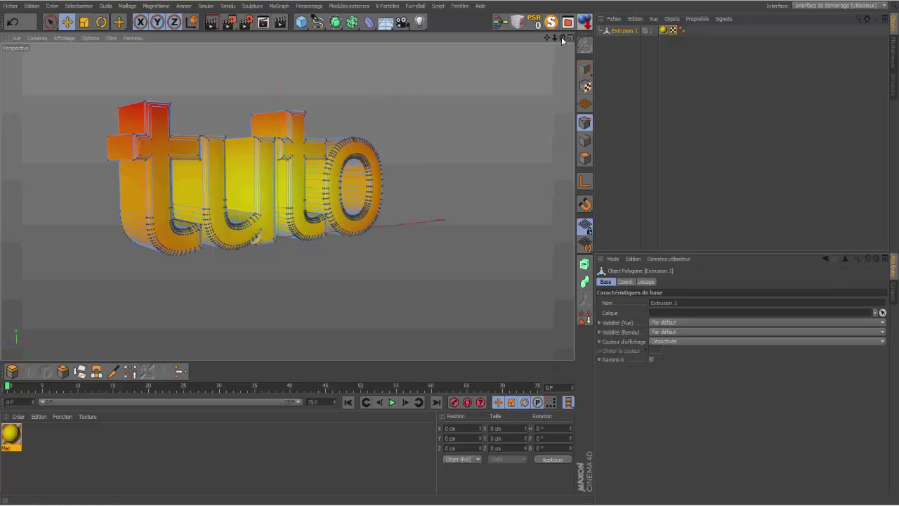
{"action": "mouse_move", "coordinate": [561, 36]}
{"action": "left_mouse_down"}
{"action": "mouse_move", "coordinate": [583, 38]}
{"action": "mouse_move", "coordinate": [547, 38]}
{"action": "left_mouse_up"}
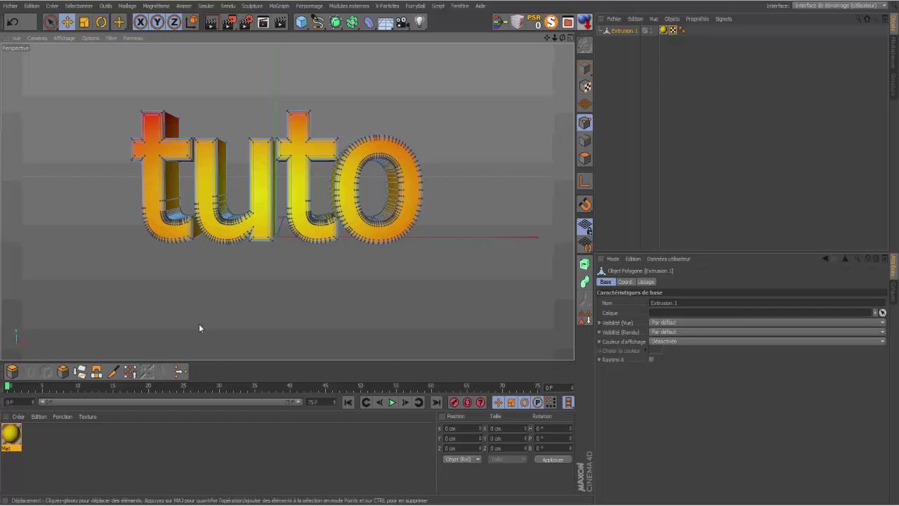
Enable the Alpha channel of material Mat with a Dégradé texture of type 2D - Circulaire.
{"action": "double_click", "coordinate": [12, 436]}
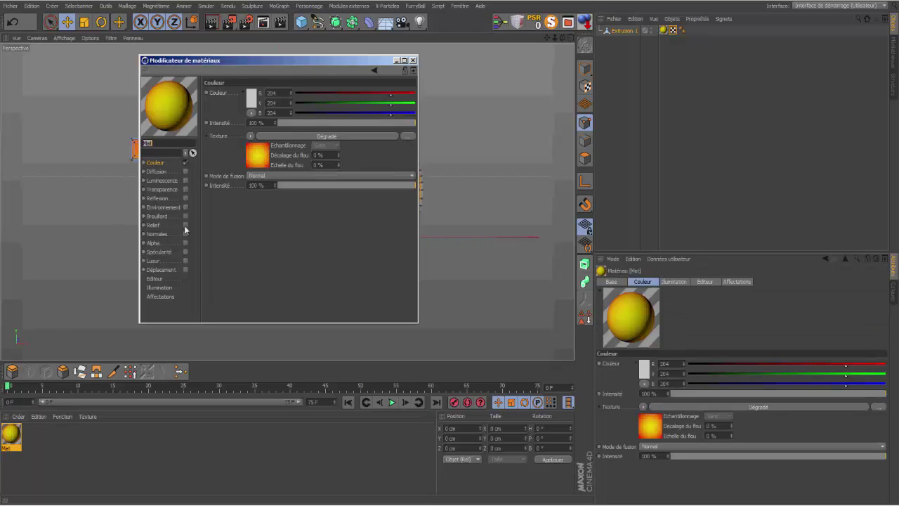
{"action": "left_click", "coordinate": [186, 242]}
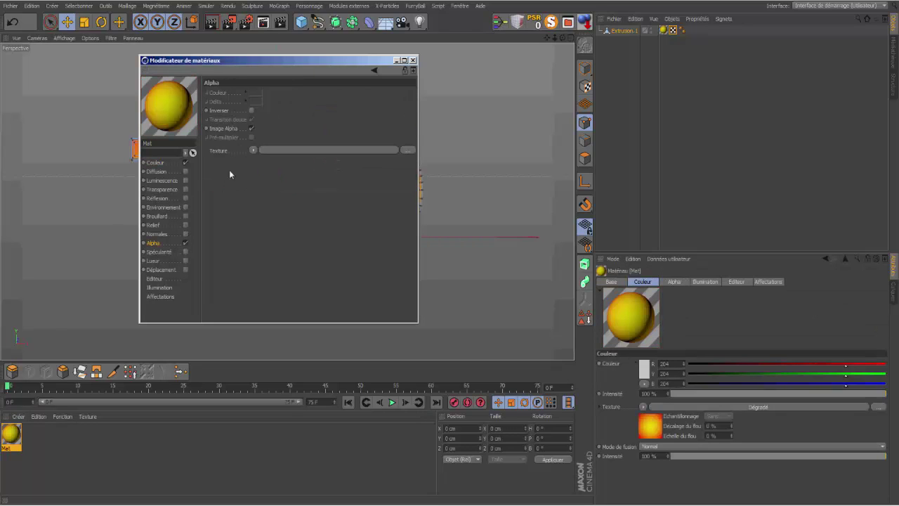
{"action": "left_click", "coordinate": [252, 149]}
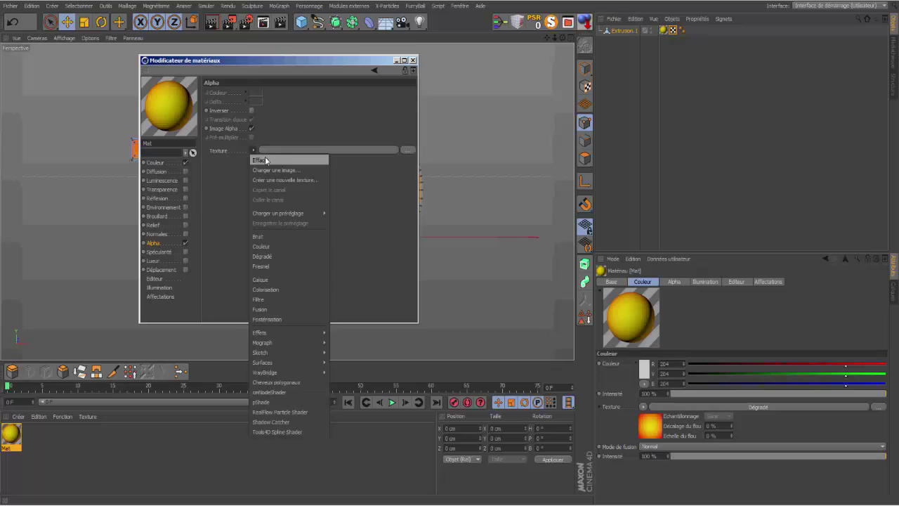
{"action": "left_click", "coordinate": [257, 257]}
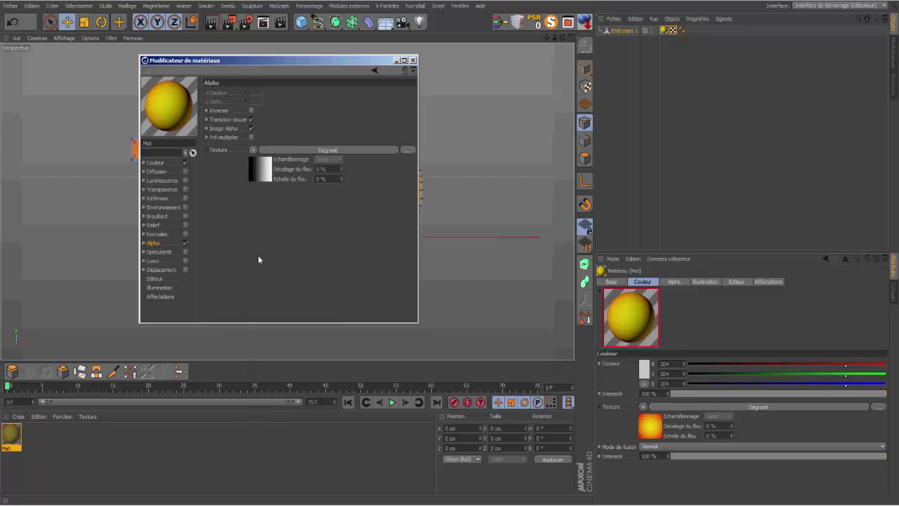
{"action": "double_click", "coordinate": [261, 173]}
{"action": "left_click", "coordinate": [323, 120]}
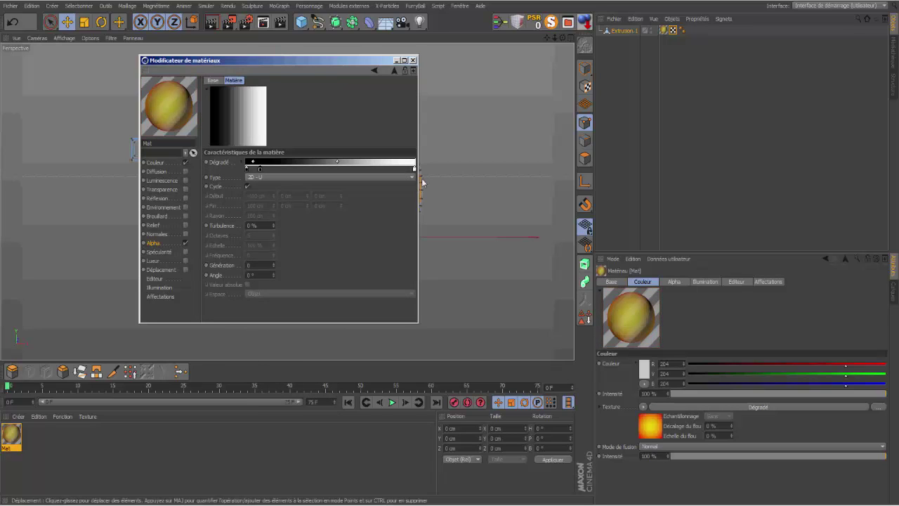
{"action": "left_click", "coordinate": [415, 178]}
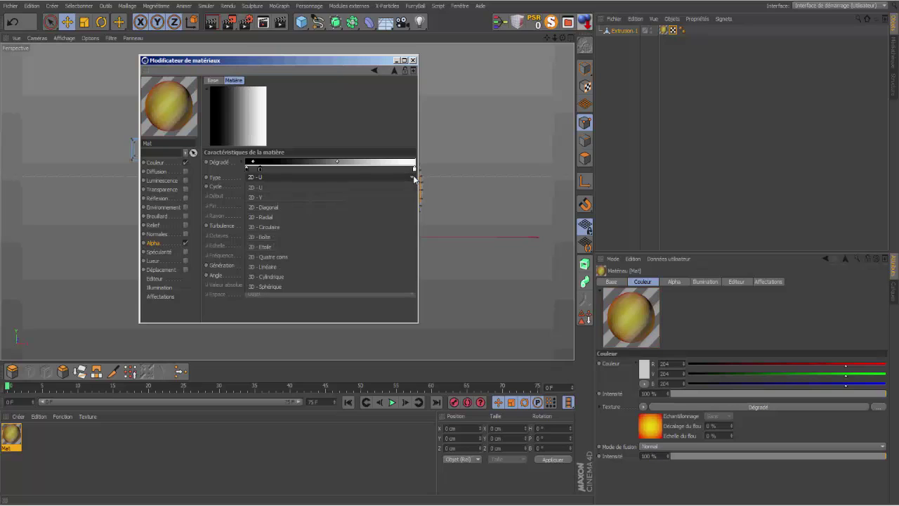
{"action": "left_click", "coordinate": [304, 230]}
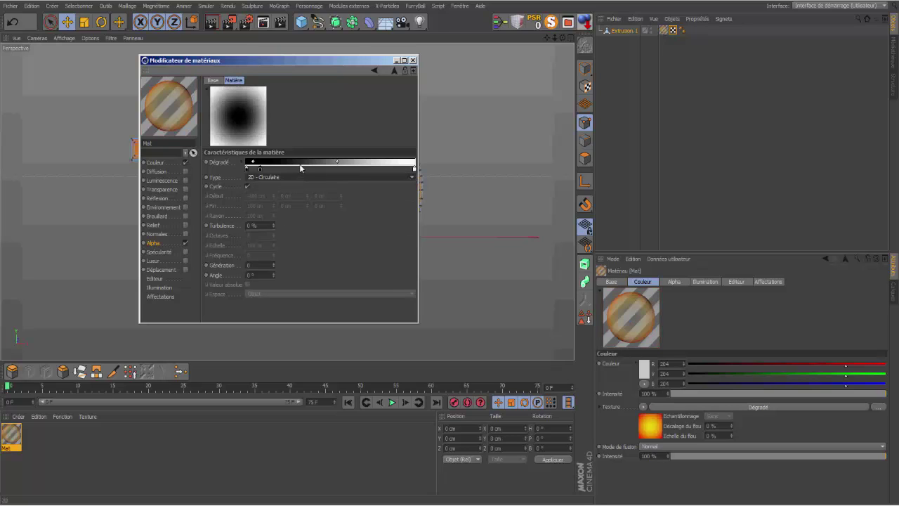
Invert the alpha gradient's nodes, removing the extra inner black one, and render the perspective view.
{"action": "right_click", "coordinate": [301, 167]}
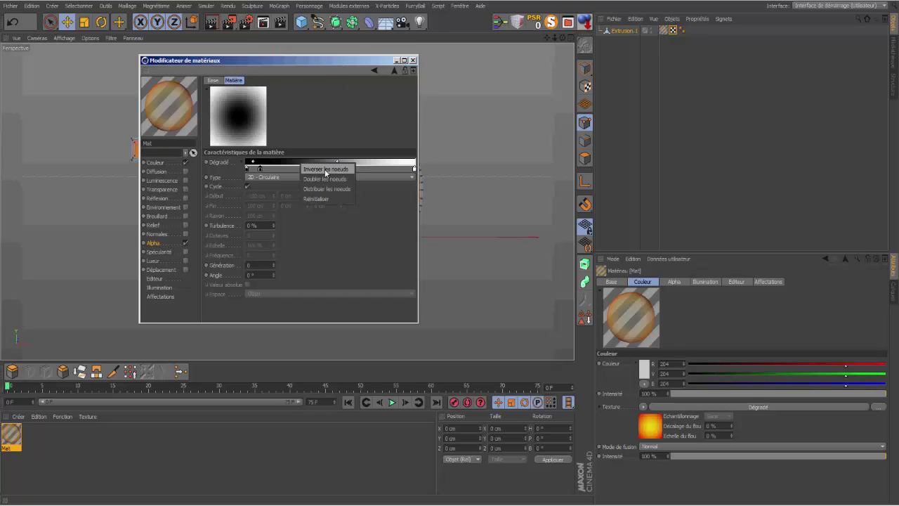
{"action": "left_click", "coordinate": [324, 170]}
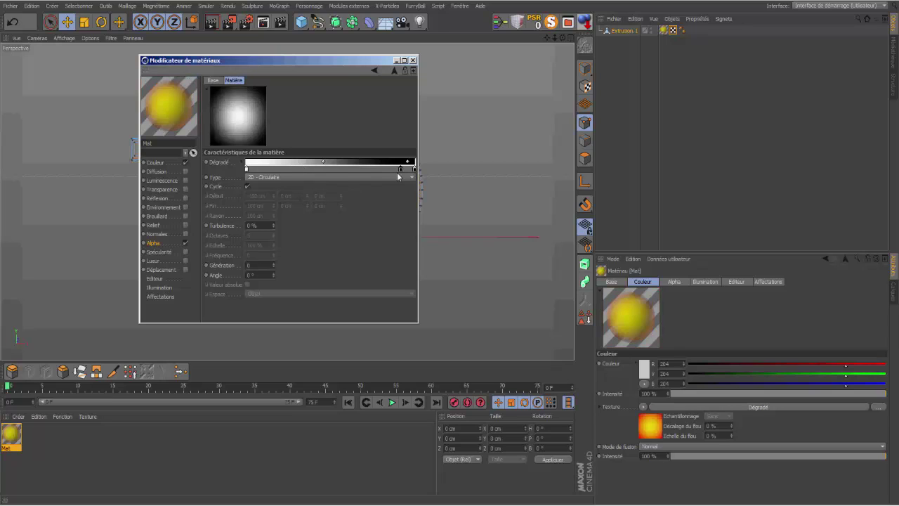
{"action": "left_click_drag", "start_coordinate": [401, 169], "coordinate": [397, 210]}
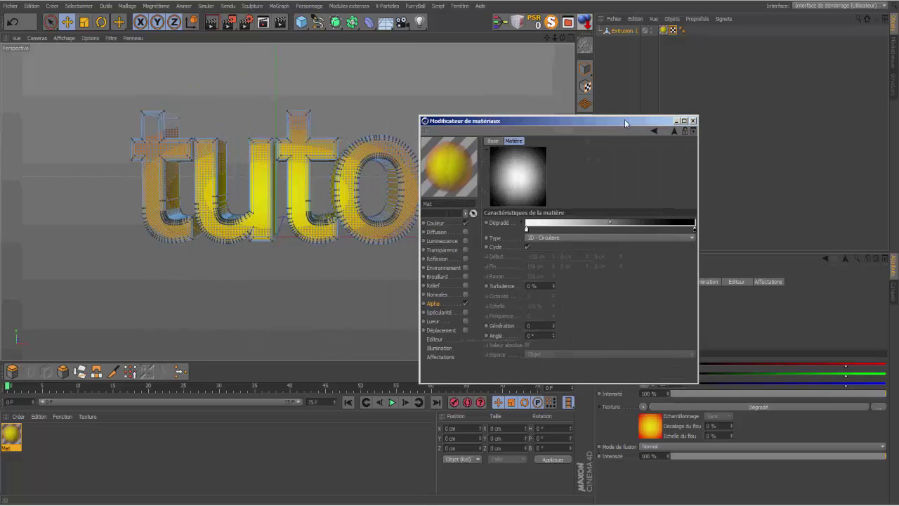
{"action": "left_click", "coordinate": [214, 25]}
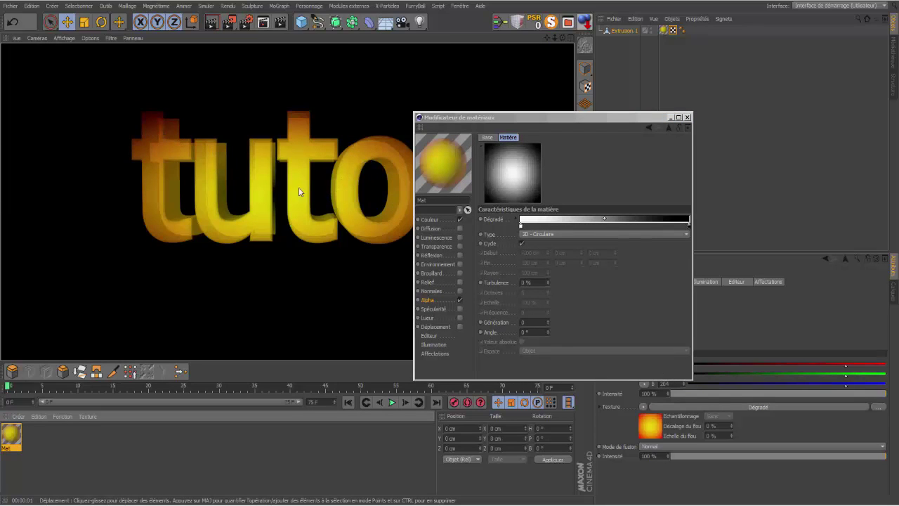
Make the alpha gradient fully black by moving its black node to the gradient's start, and keyframe Dégradé at frame 0.
{"action": "left_click_drag", "start_coordinate": [612, 118], "coordinate": [542, 117]}
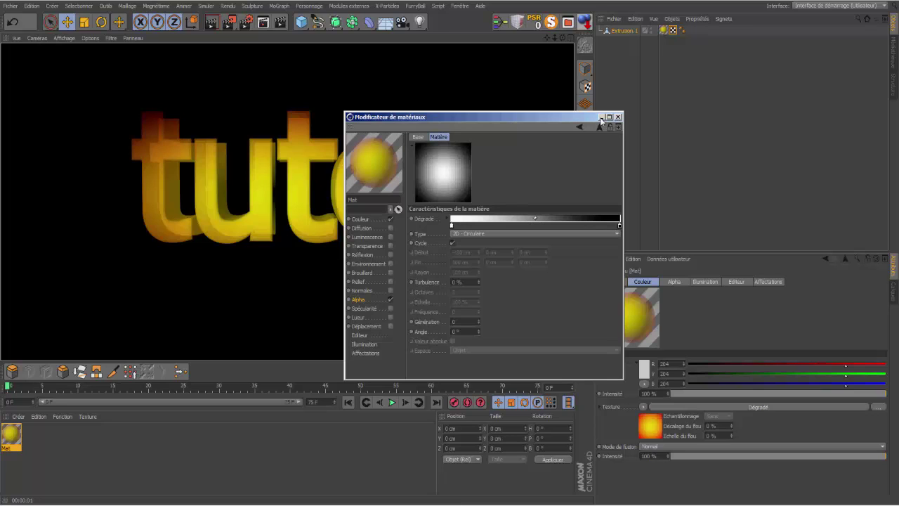
{"action": "left_click_drag", "start_coordinate": [588, 118], "coordinate": [770, 112]}
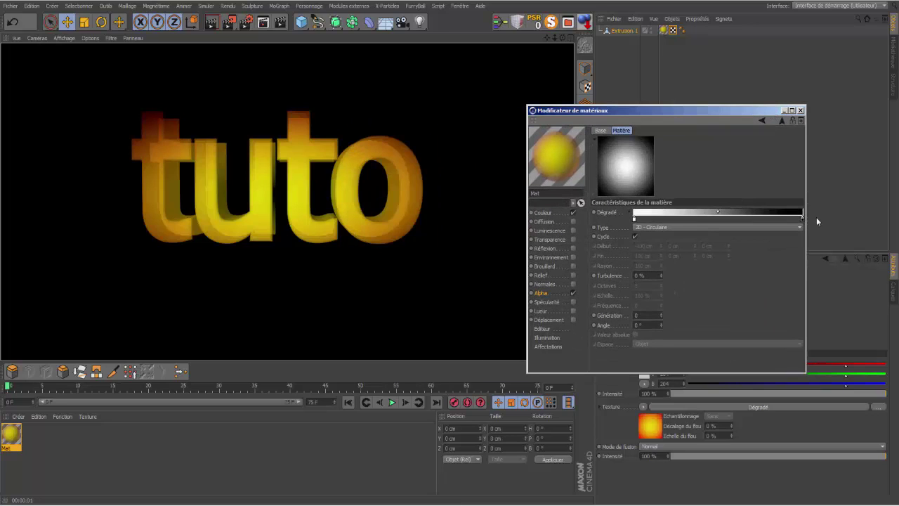
{"action": "left_click_drag", "start_coordinate": [802, 220], "coordinate": [639, 223]}
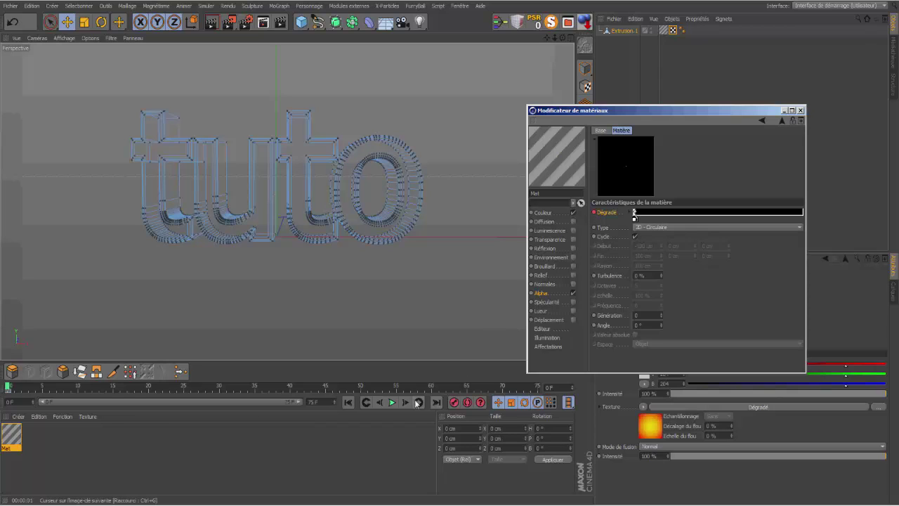
At frame 75, move both alpha gradient nodes to the far end for full white and keyframe the Dégradé setting.
{"action": "left_click", "coordinate": [436, 403]}
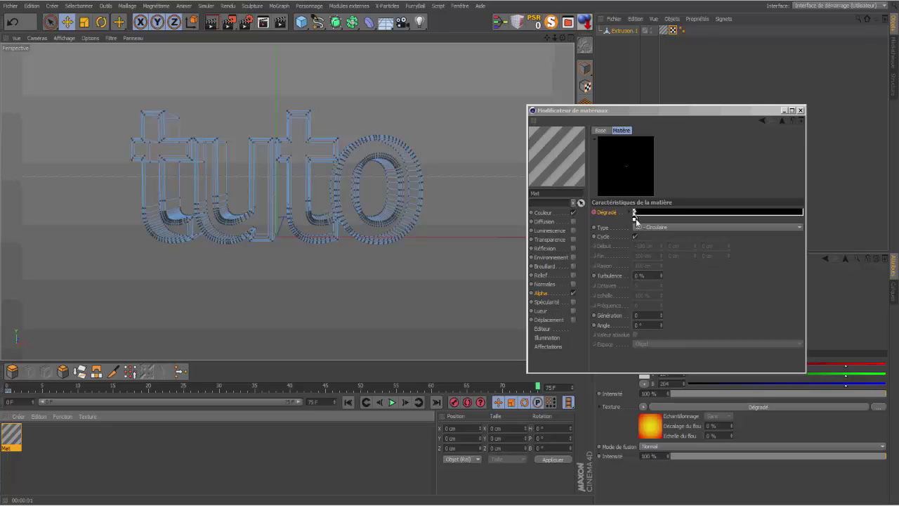
{"action": "left_click_drag", "start_coordinate": [635, 219], "coordinate": [791, 219]}
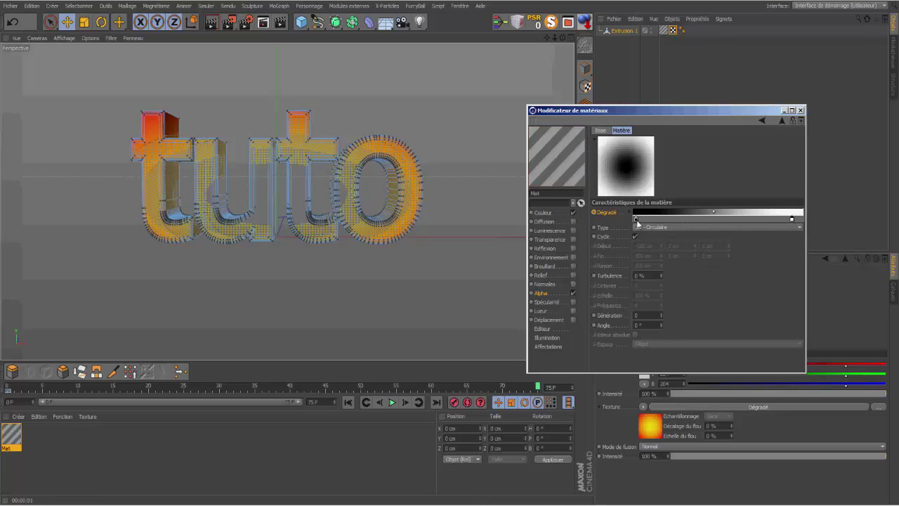
{"action": "left_click_drag", "start_coordinate": [635, 219], "coordinate": [802, 221]}
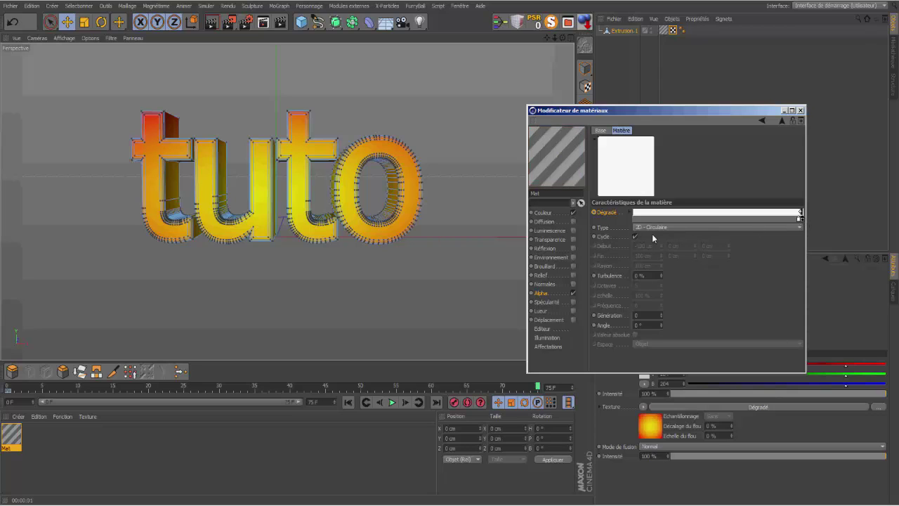
{"action": "left_click", "coordinate": [594, 212], "text": "ctrl"}
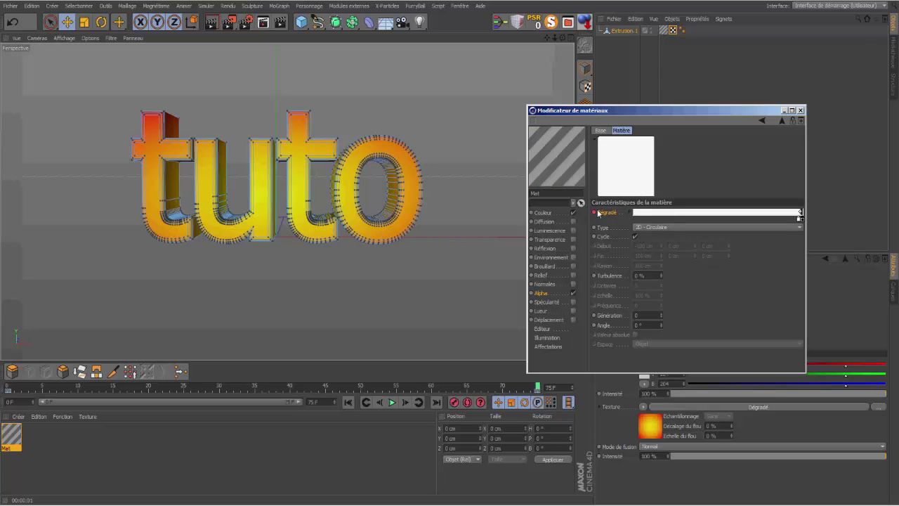
{"action": "left_click", "coordinate": [800, 110]}
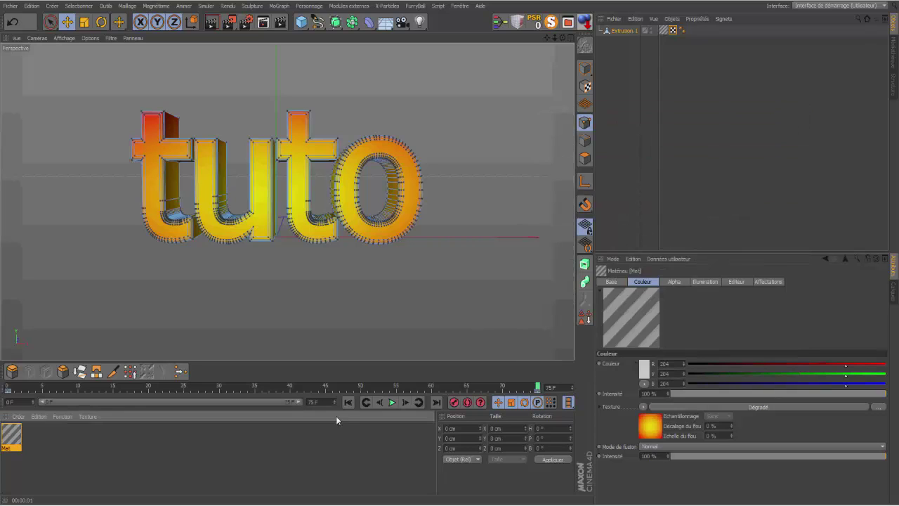
Return to frame 0 and render the perspective view, with the camera moved closer to the text.
{"action": "left_click", "coordinate": [348, 401]}
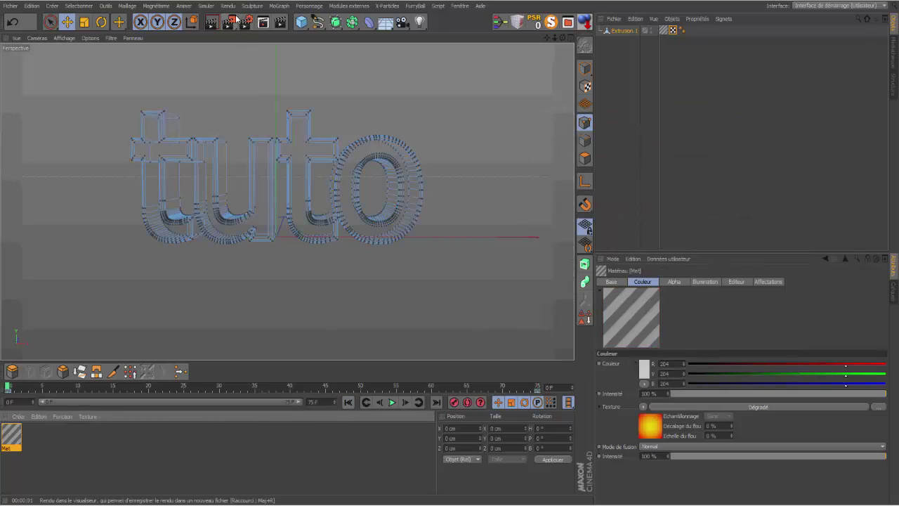
{"action": "left_click", "coordinate": [211, 26]}
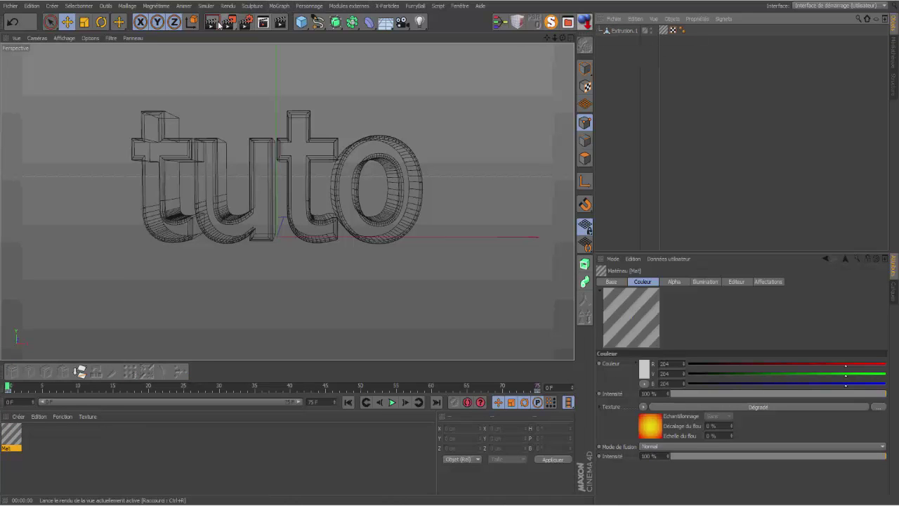
{"action": "left_click_drag", "start_coordinate": [554, 38], "coordinate": [587, 69]}
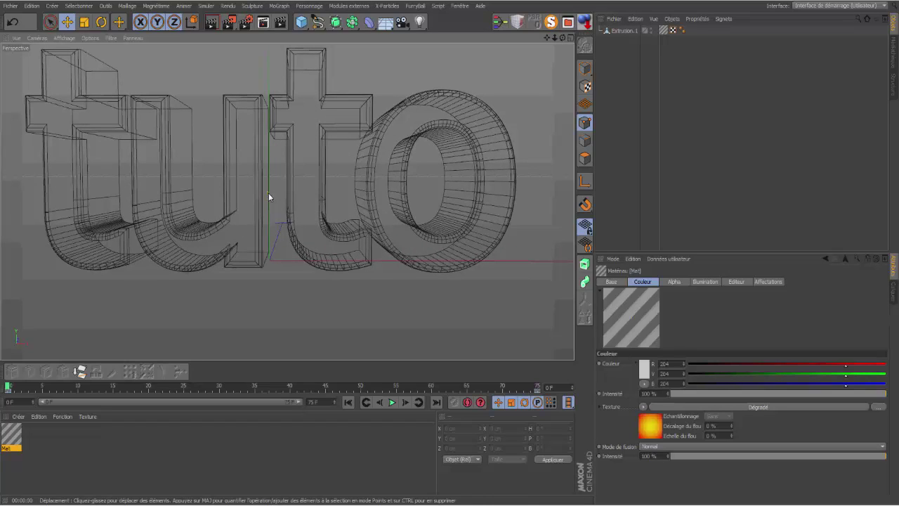
Delete the text's UVW tag and set its texture tag's projection type to Frontale.
{"action": "left_click", "coordinate": [672, 31]}
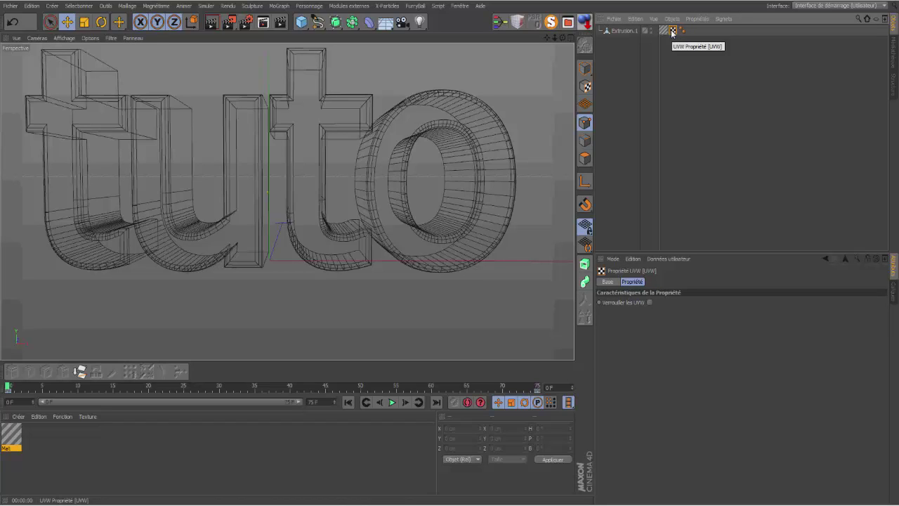
{"action": "key", "text": "Delete"}
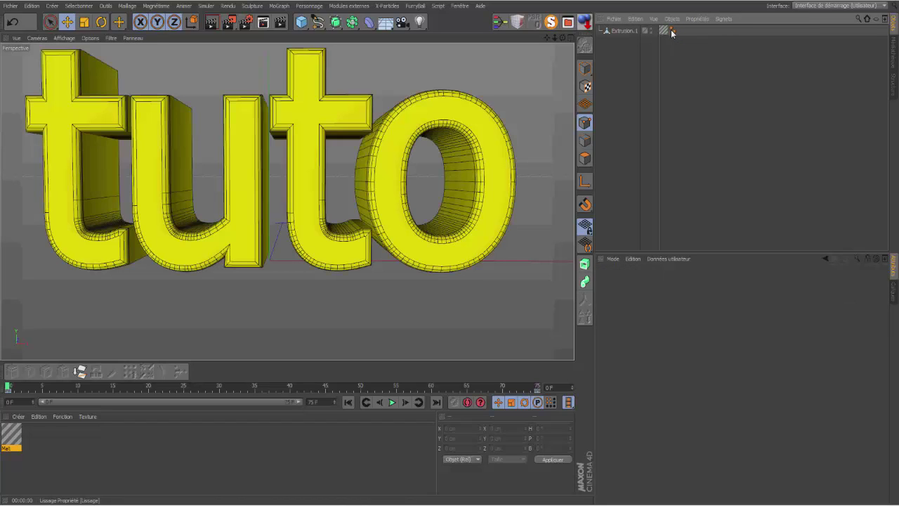
{"action": "left_click", "coordinate": [625, 31]}
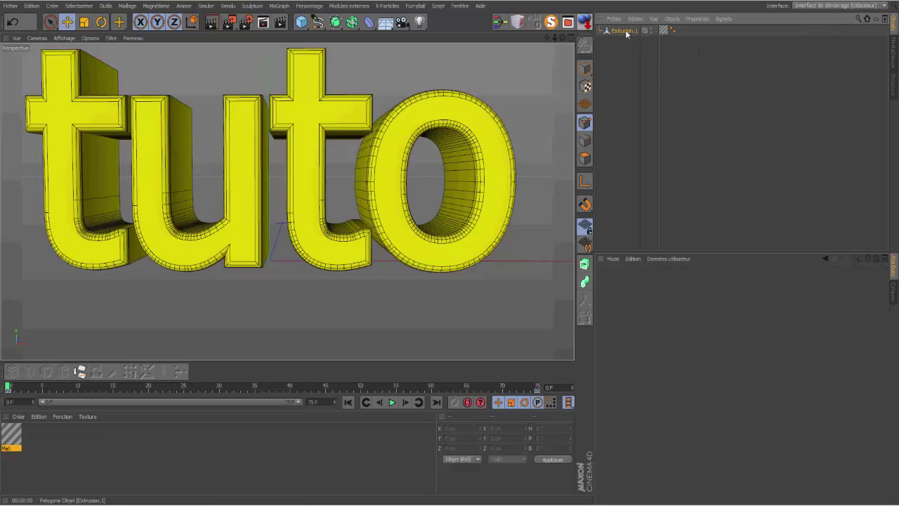
{"action": "left_click", "coordinate": [663, 31]}
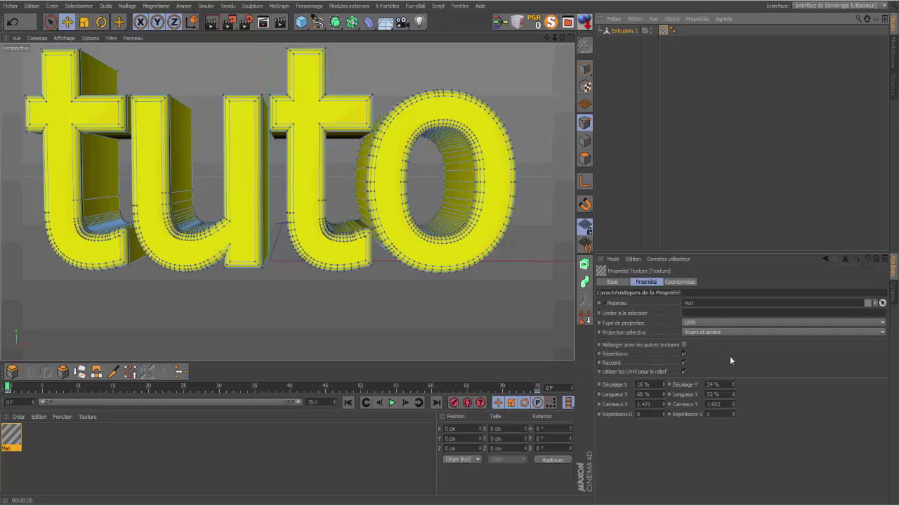
{"action": "left_click", "coordinate": [876, 325]}
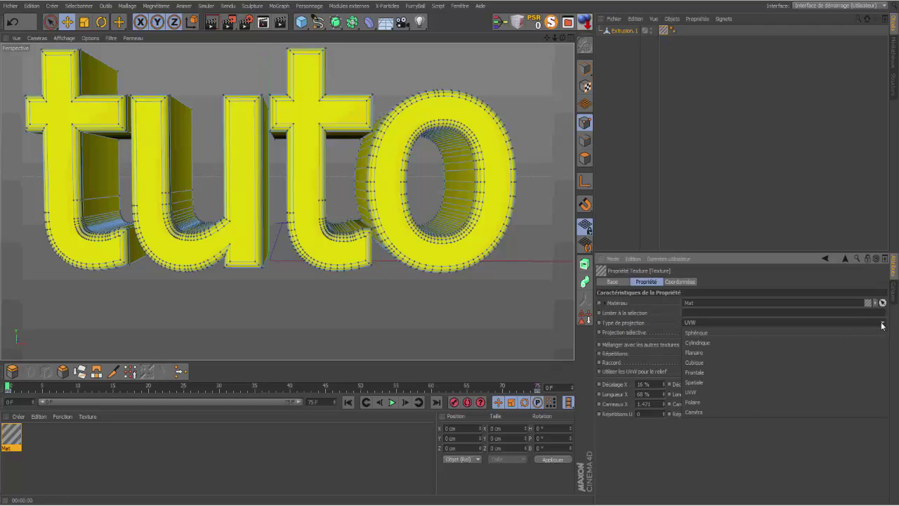
{"action": "left_click", "coordinate": [719, 373]}
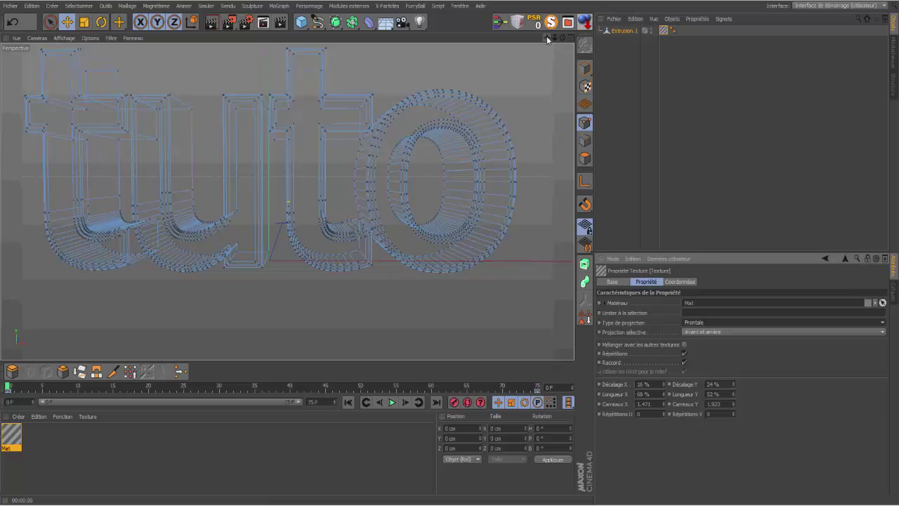
Render the reframed perspective view of the text with the frontal projection.
{"action": "left_click_drag", "start_coordinate": [547, 39], "coordinate": [554, 39]}
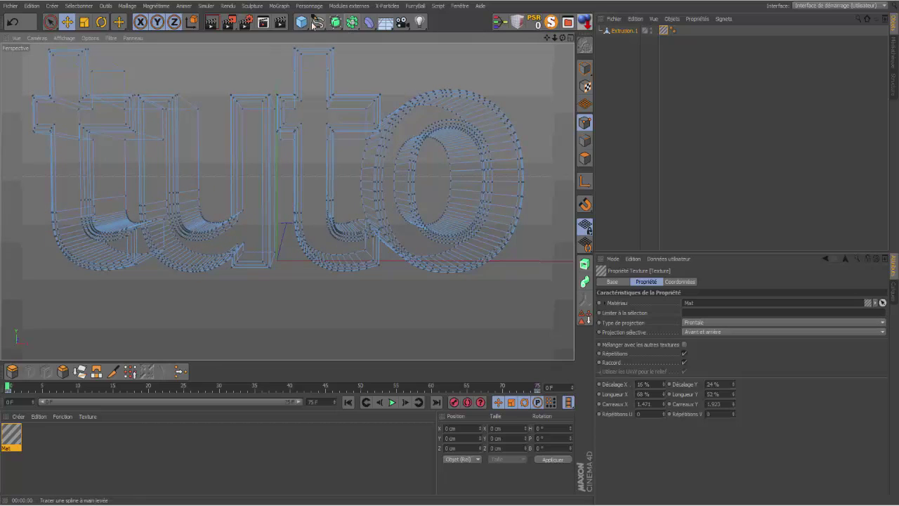
{"action": "left_click", "coordinate": [211, 23]}
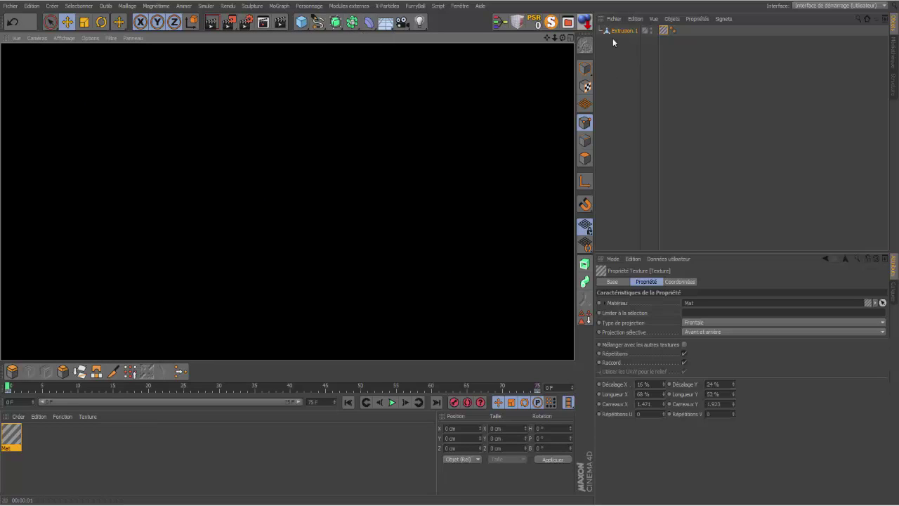
{"action": "left_click", "coordinate": [698, 70]}
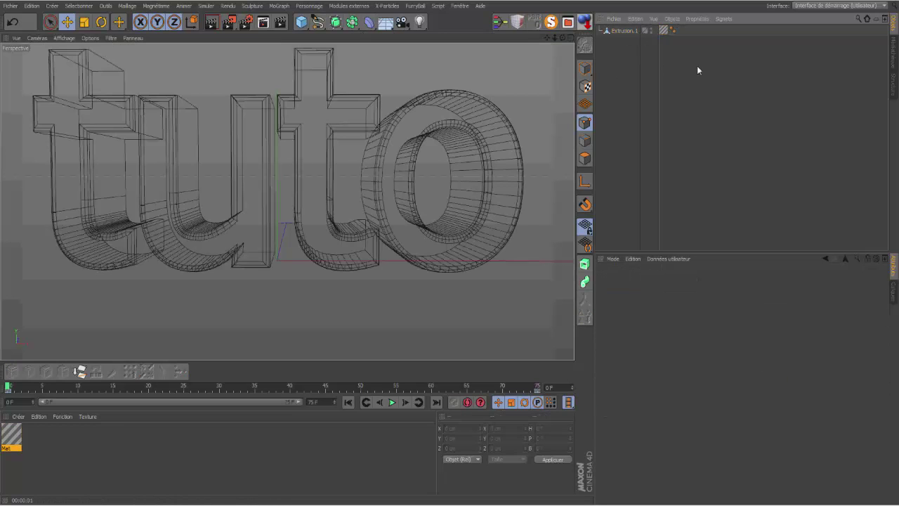
Generate UVW coordinates for the text from its texture tag at frame 0.
{"action": "right_click", "coordinate": [633, 33]}
{"action": "mouse_move", "coordinate": [679, 37]}
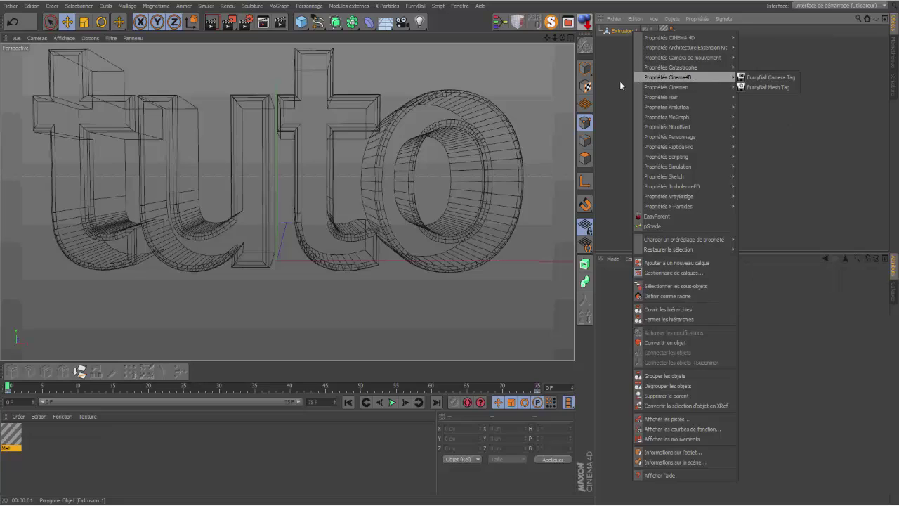
{"action": "left_click", "coordinate": [623, 32]}
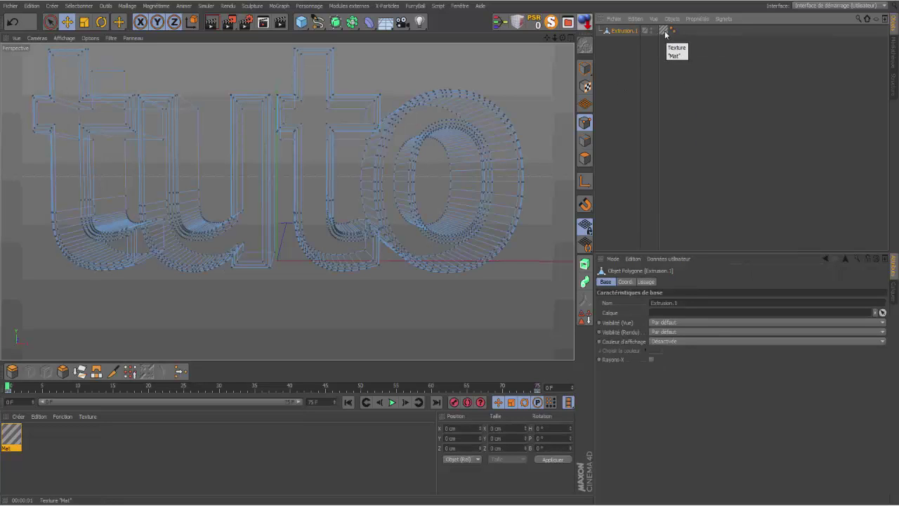
{"action": "left_click", "coordinate": [663, 31]}
{"action": "right_click", "coordinate": [663, 30]}
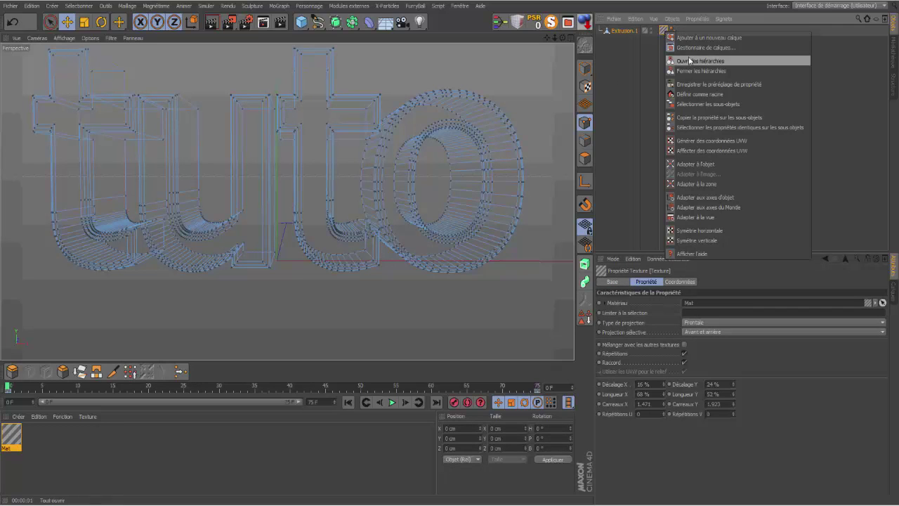
{"action": "left_click", "coordinate": [702, 143]}
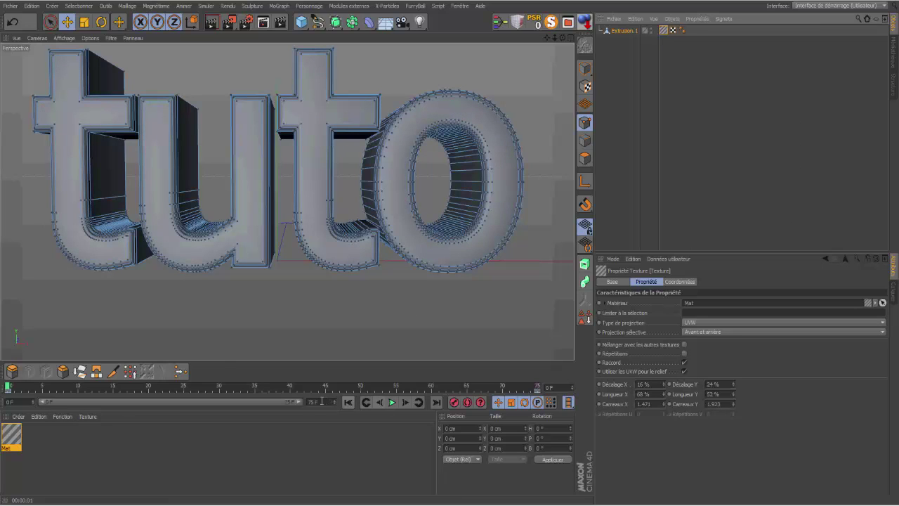
Play back the alpha animation briefly, rewind to frame 0 and check the settings of material Mat.
{"action": "left_click", "coordinate": [391, 402]}
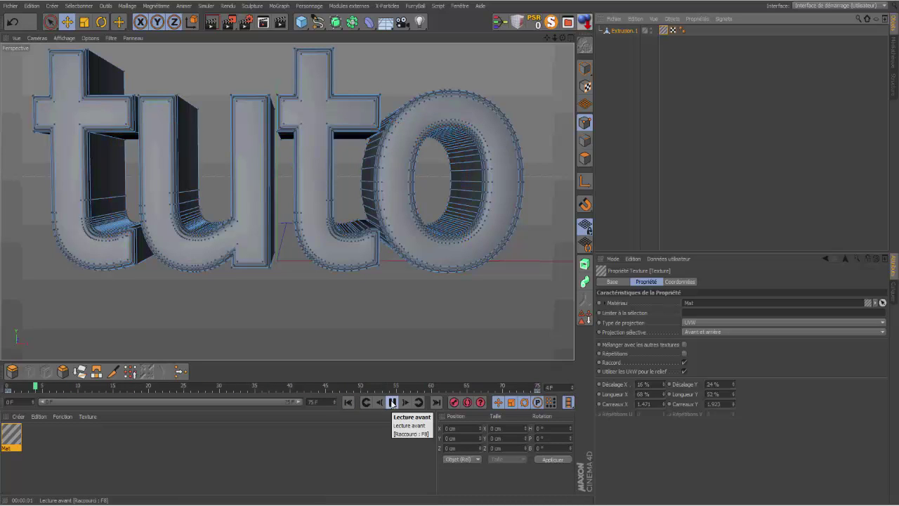
{"action": "left_click", "coordinate": [392, 403]}
{"action": "left_click", "coordinate": [349, 403]}
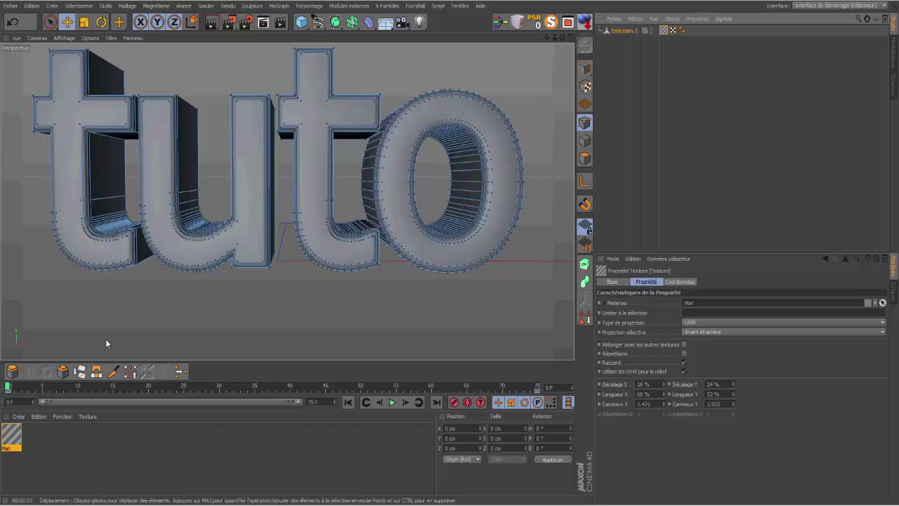
{"action": "left_click", "coordinate": [13, 440]}
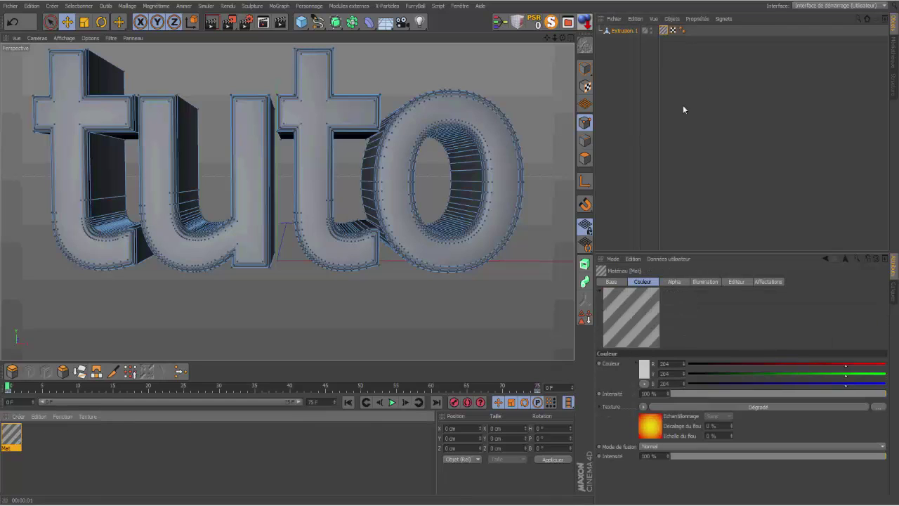
Delete the UVW tag, go to frame 75 and set the texture tag's projection type to Frontale.
{"action": "left_click", "coordinate": [672, 31]}
{"action": "key", "text": "Delete"}
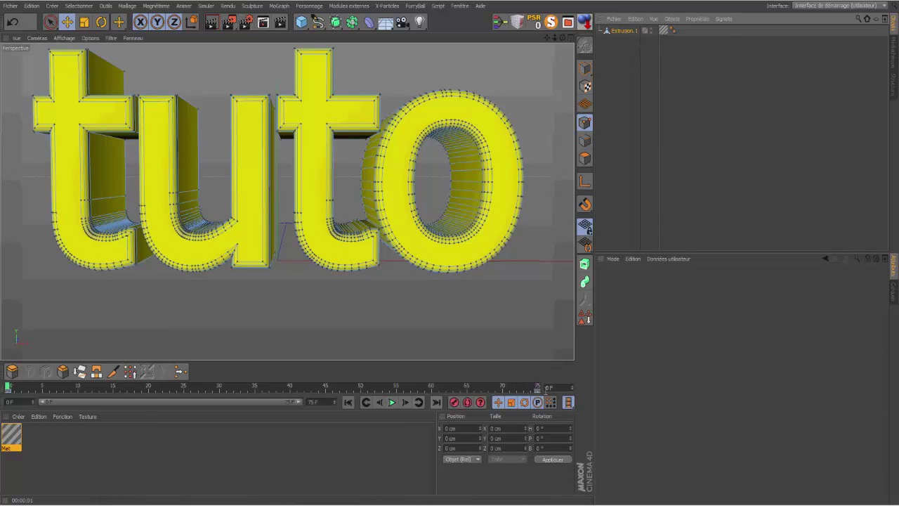
{"action": "left_click", "coordinate": [537, 385]}
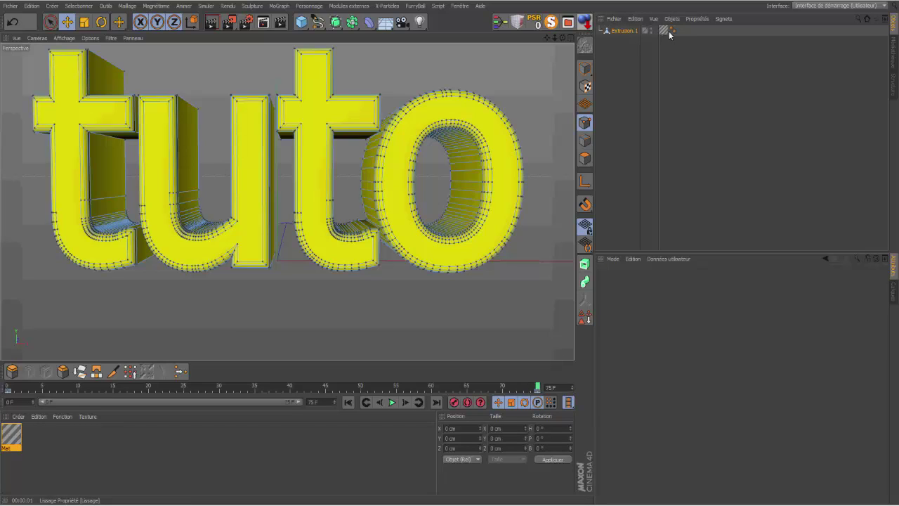
{"action": "left_click", "coordinate": [666, 31]}
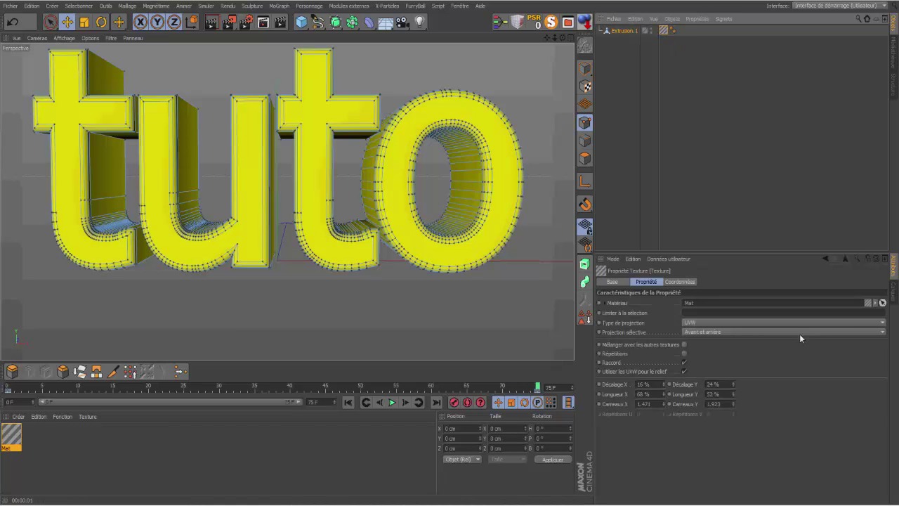
{"action": "left_click", "coordinate": [882, 322]}
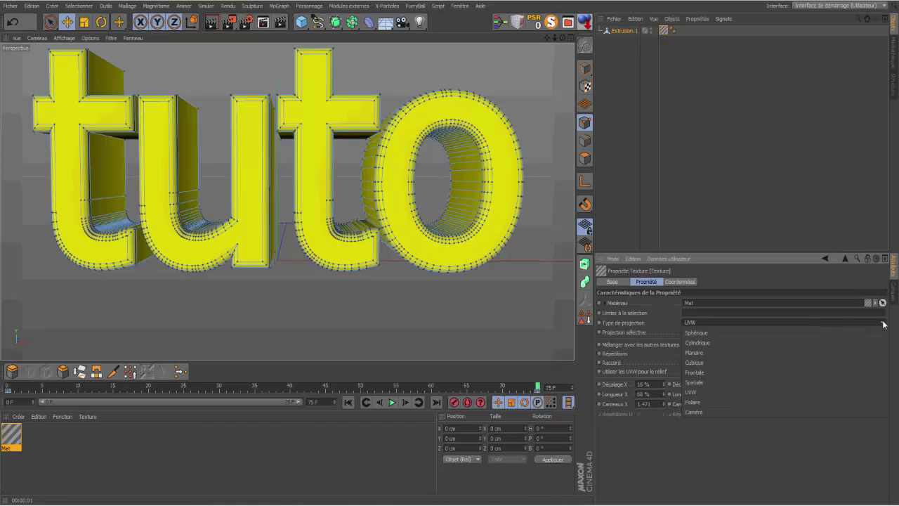
{"action": "left_click", "coordinate": [710, 370]}
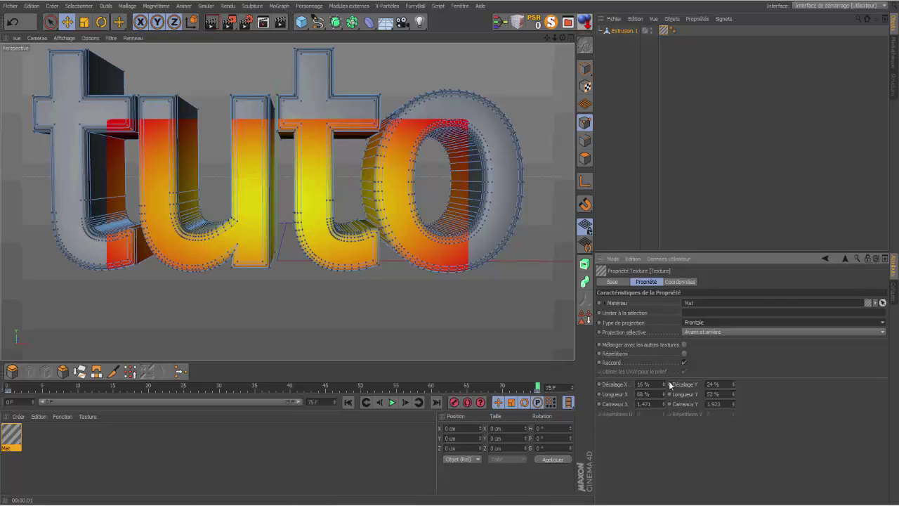
Fit the frontal texture to the whole text with Décalage X -2 %, Décalage Y -6 %, Longueur X 98 % and Longueur Y 86 %.
{"action": "mouse_move", "coordinate": [665, 386]}
{"action": "left_mouse_down"}
{"action": "mouse_move", "coordinate": [669, 395]}
{"action": "mouse_move", "coordinate": [664, 387]}
{"action": "left_mouse_up"}
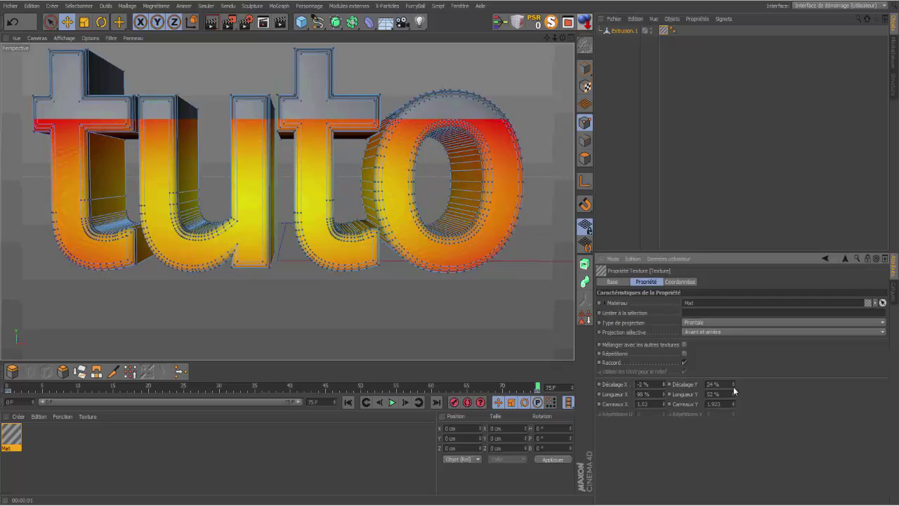
{"action": "mouse_move", "coordinate": [733, 384]}
{"action": "left_mouse_down"}
{"action": "mouse_move", "coordinate": [703, 385]}
{"action": "mouse_move", "coordinate": [754, 393]}
{"action": "mouse_move", "coordinate": [726, 384]}
{"action": "left_mouse_up"}
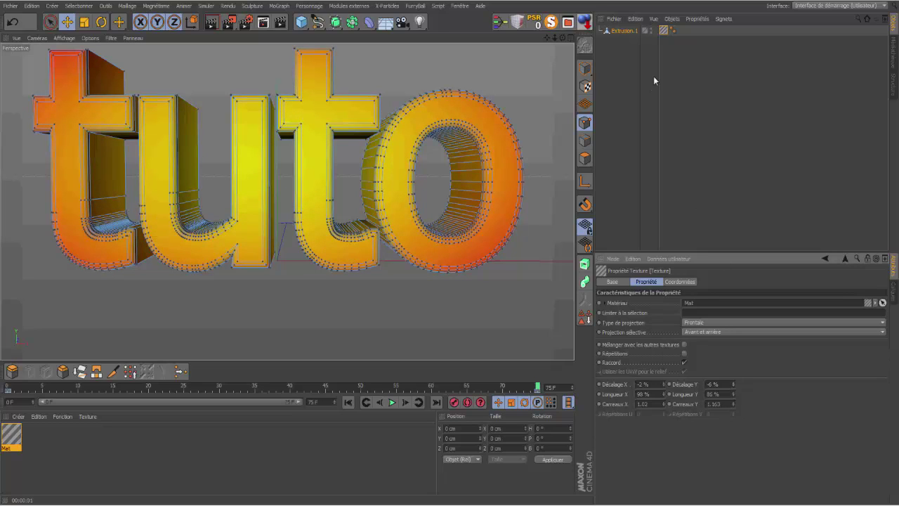
Generate UVW coordinates for Extrusion.1 from its fitted frontal texture tag and return to frame 0.
{"action": "right_click", "coordinate": [663, 31]}
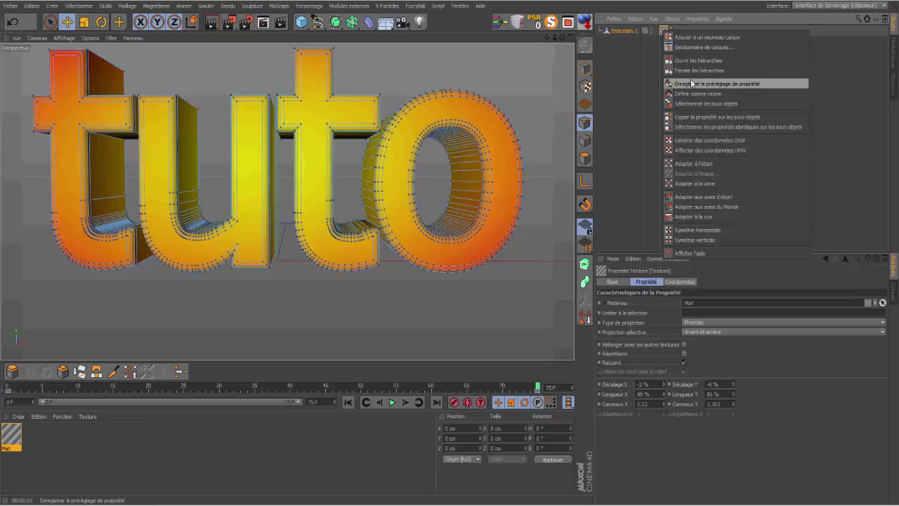
{"action": "left_click", "coordinate": [720, 141]}
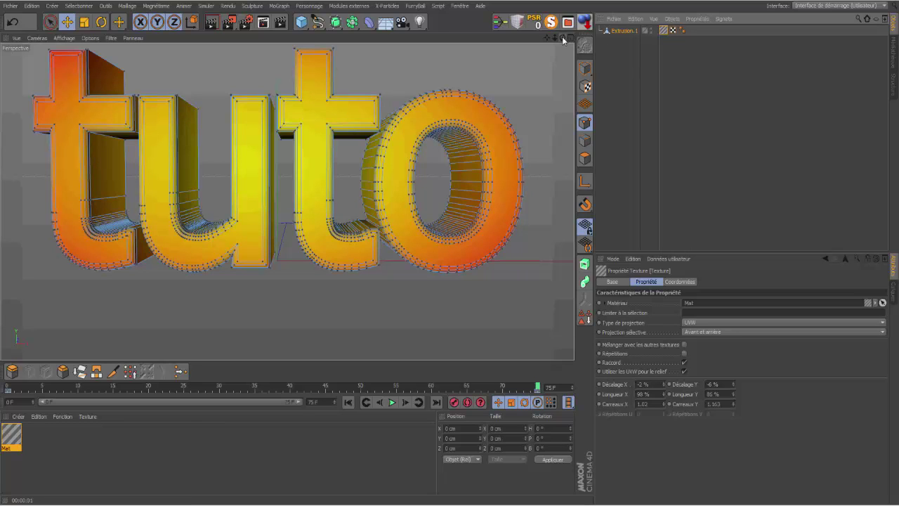
{"action": "mouse_move", "coordinate": [562, 37]}
{"action": "left_mouse_down"}
{"action": "mouse_move", "coordinate": [456, 41]}
{"action": "mouse_move", "coordinate": [569, 39]}
{"action": "left_mouse_up"}
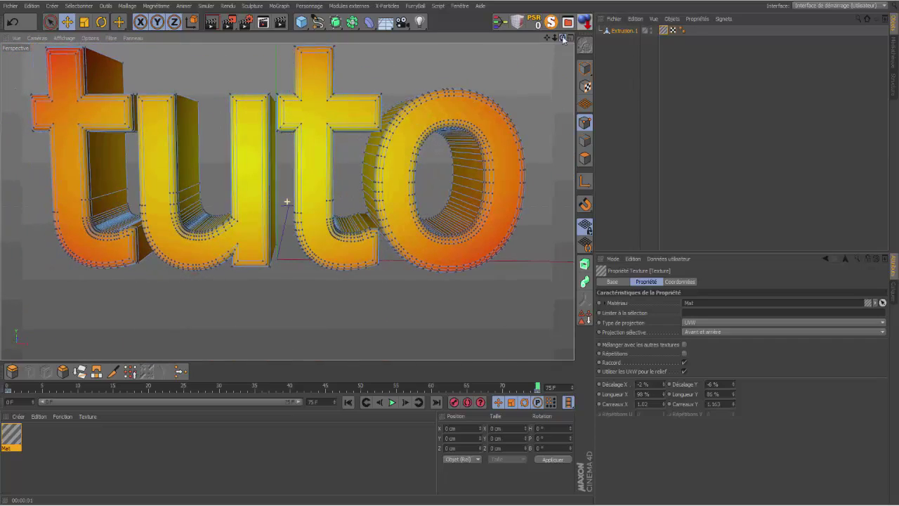
{"action": "left_click", "coordinate": [348, 402]}
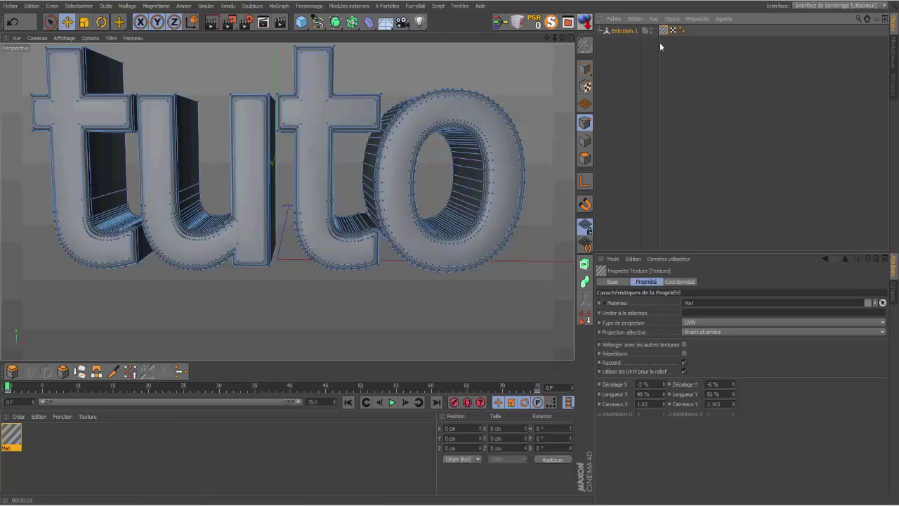
Check the Couleur and Alpha channels of material Mat.
{"action": "double_click", "coordinate": [20, 438]}
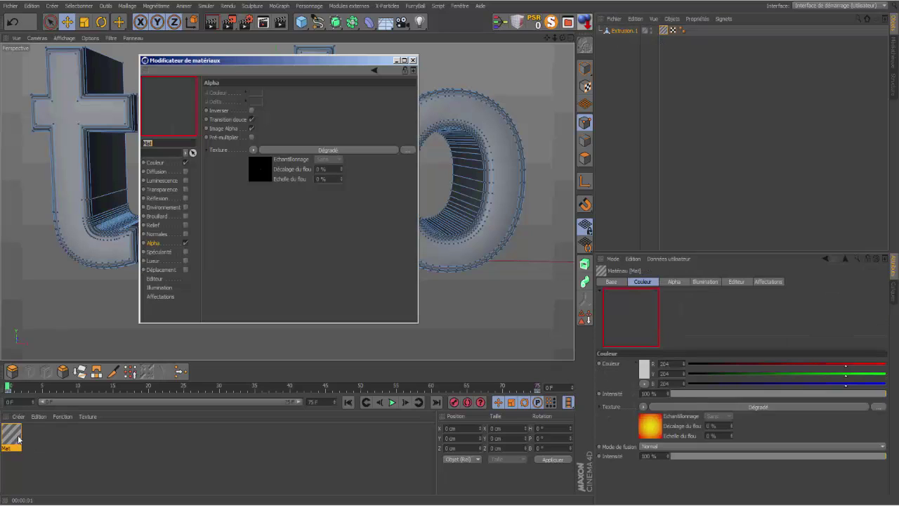
{"action": "left_click", "coordinate": [179, 164]}
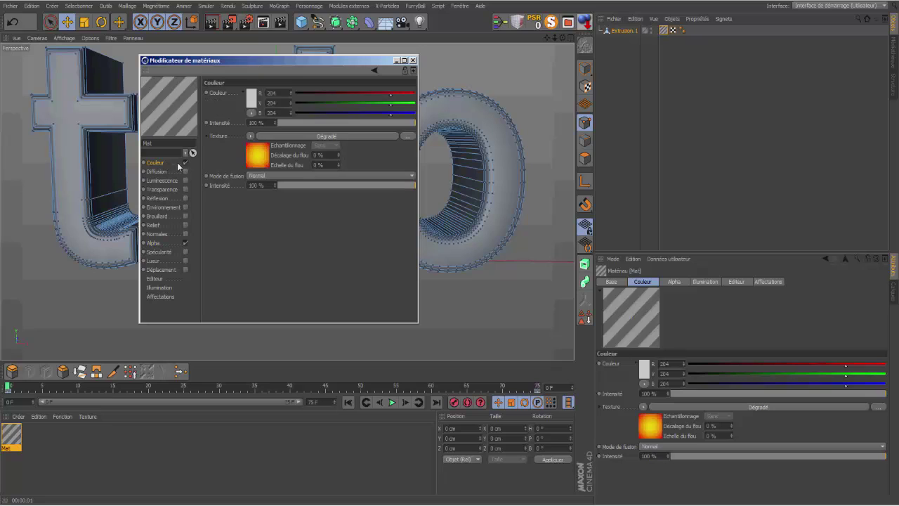
{"action": "left_click", "coordinate": [153, 243]}
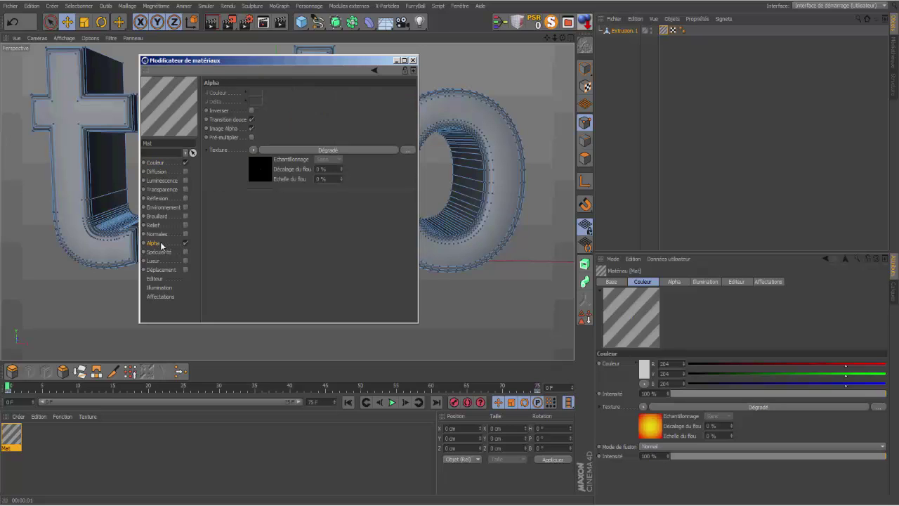
{"action": "left_click", "coordinate": [412, 61]}
Play back the circular colour reveal on the text and stop it at frame 62.
{"action": "left_click", "coordinate": [394, 402]}
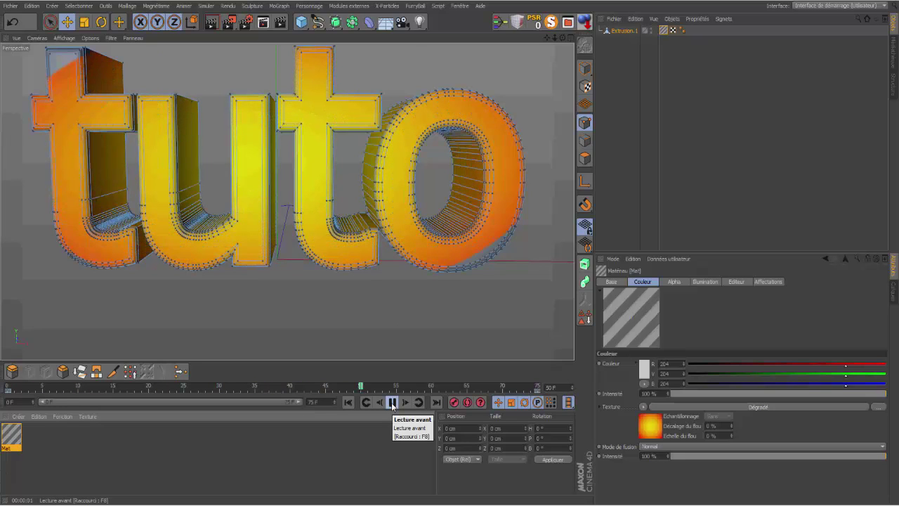
{"action": "left_click", "coordinate": [392, 402]}
{"action": "left_click", "coordinate": [391, 402]}
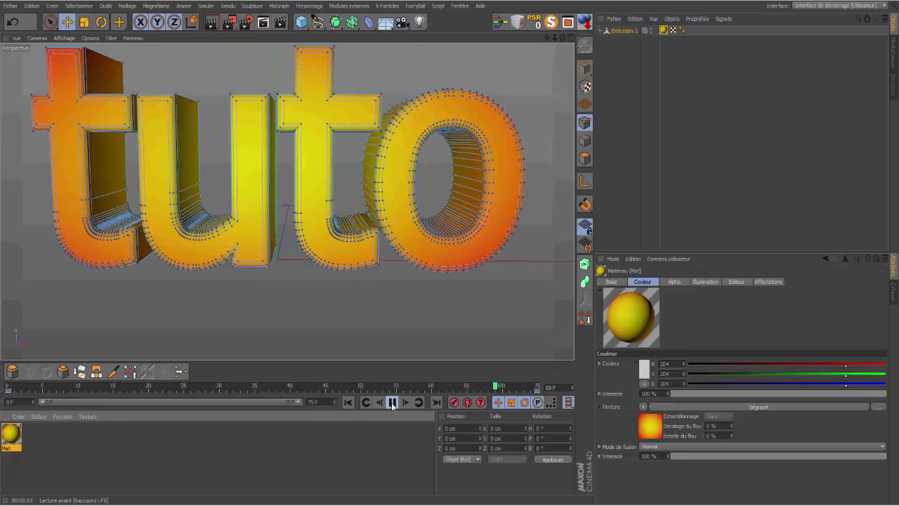
{"action": "double_click", "coordinate": [12, 433]}
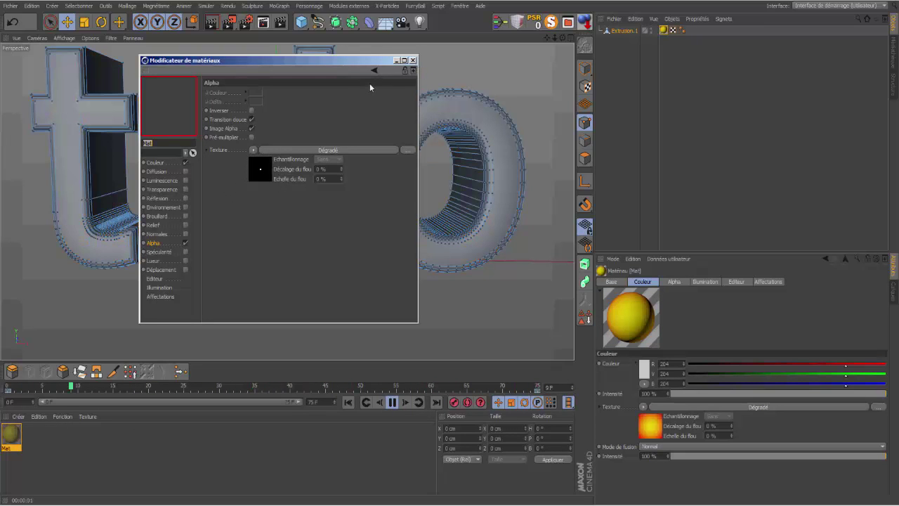
{"action": "left_click", "coordinate": [413, 60]}
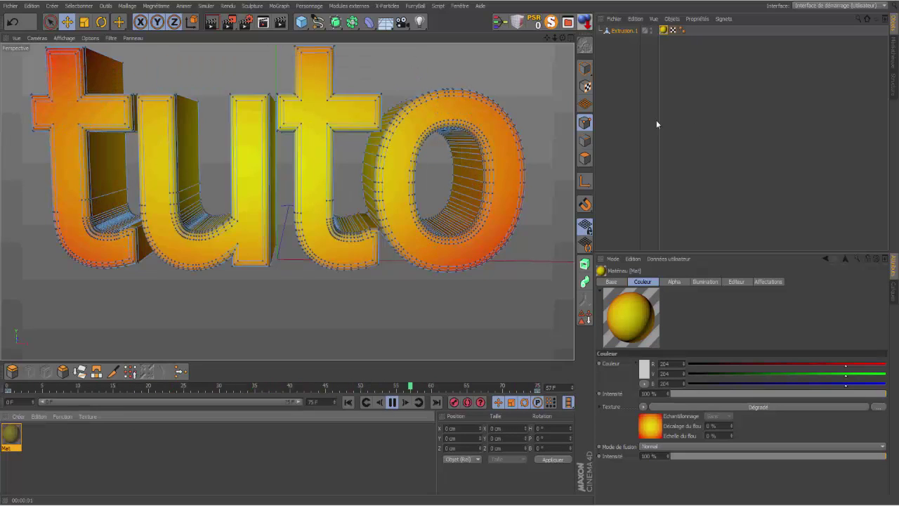
{"action": "left_click", "coordinate": [618, 35]}
{"action": "left_click", "coordinate": [618, 32]}
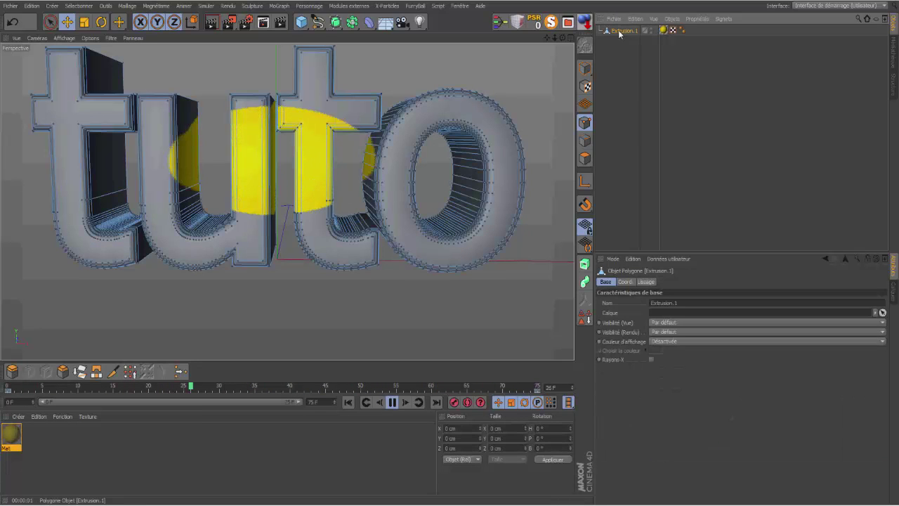
{"action": "left_click", "coordinate": [391, 404]}
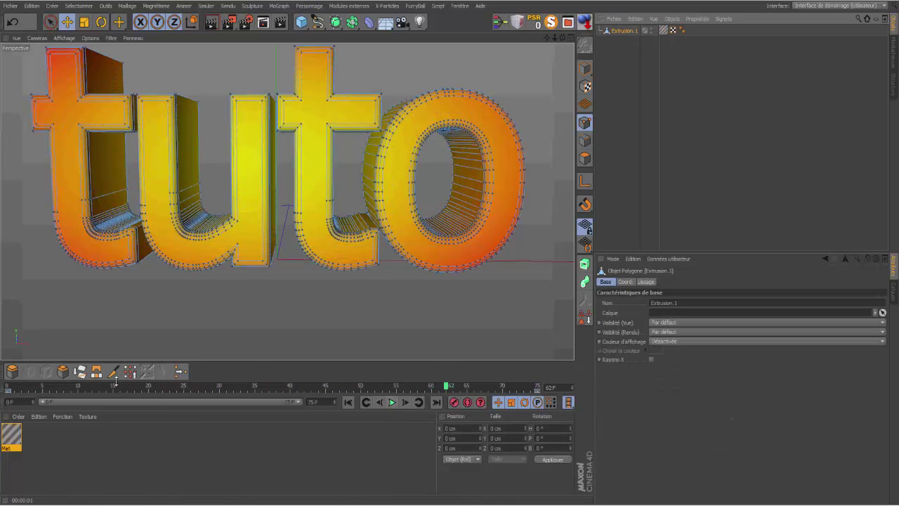
At frame 41, set the Turbulence of Mat's alpha gradient to 24 % and spread its knots apart for a softer edge.
{"action": "double_click", "coordinate": [11, 436]}
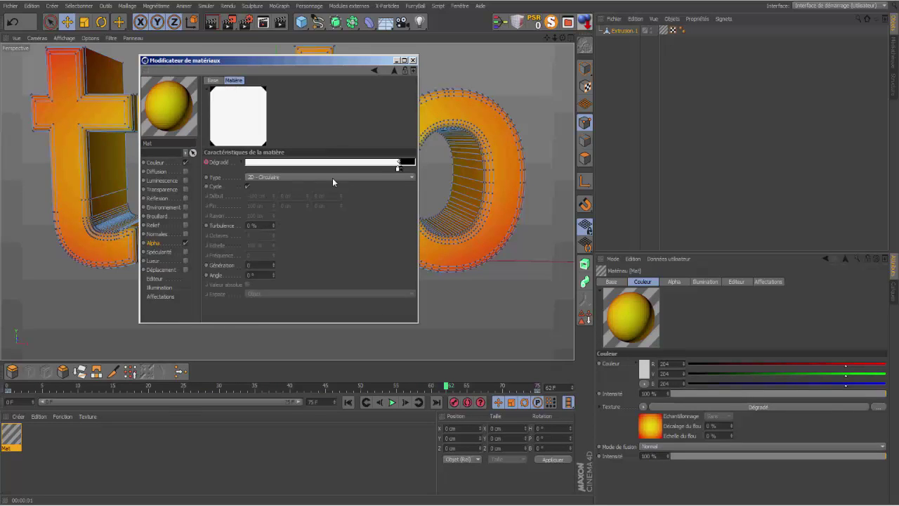
{"action": "left_click", "coordinate": [299, 384]}
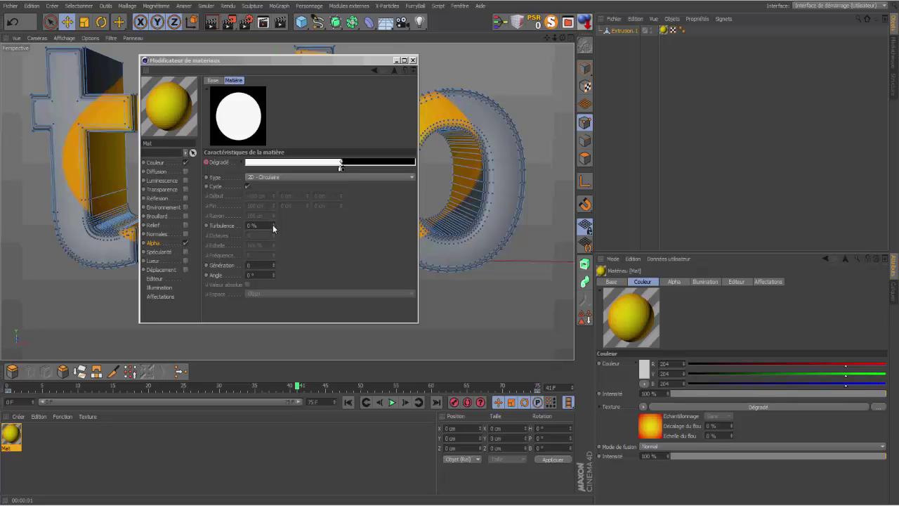
{"action": "left_click_drag", "start_coordinate": [272, 226], "coordinate": [273, 226]}
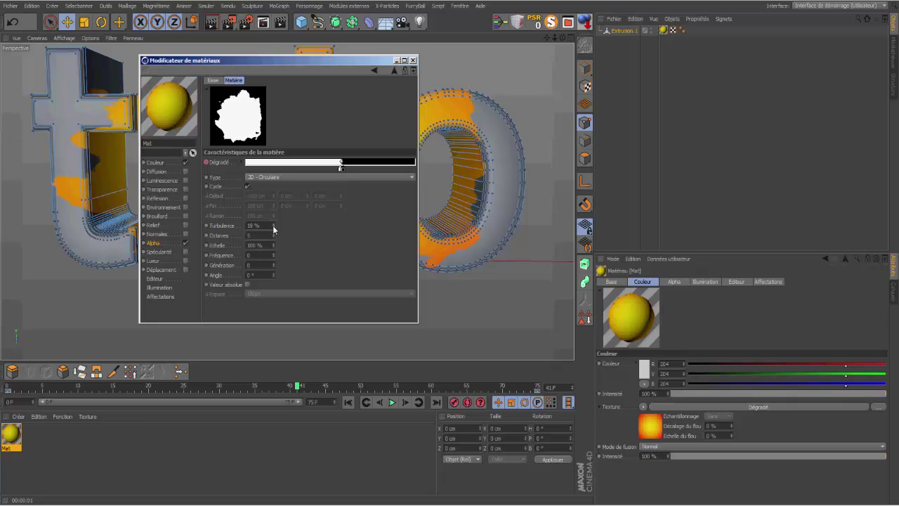
{"action": "left_click_drag", "start_coordinate": [273, 223], "coordinate": [273, 224]}
{"action": "left_click_drag", "start_coordinate": [342, 169], "coordinate": [332, 169]}
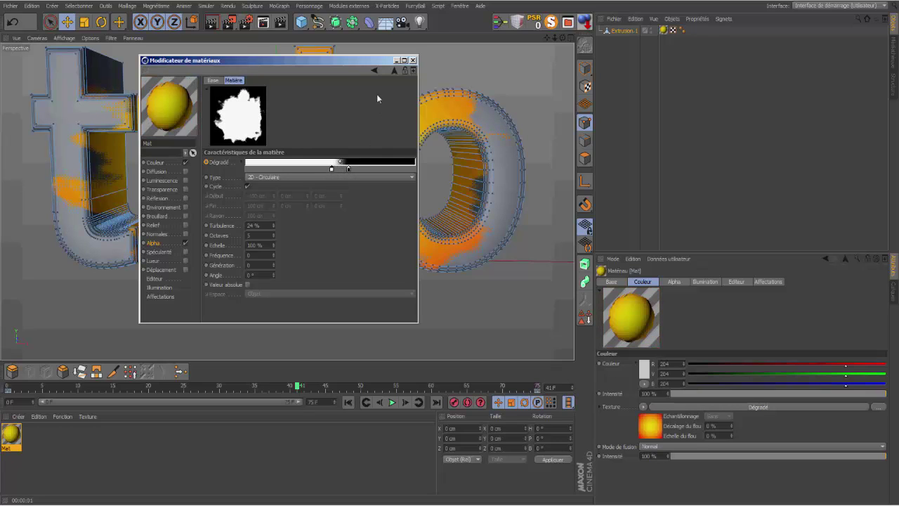
{"action": "left_click", "coordinate": [414, 61]}
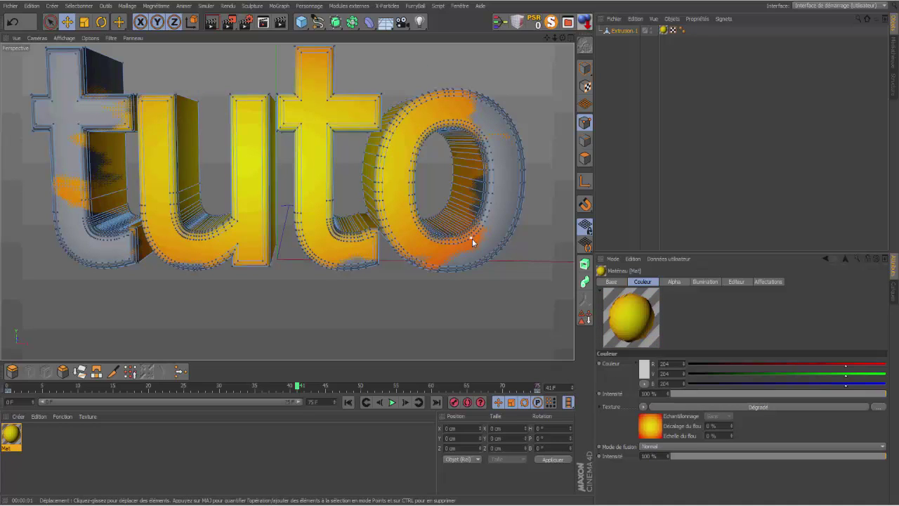
Play back the turbulent reveal up to frame 63 and look through the Coord., Lissage and Base attributes of Extrusion.1.
{"action": "left_click", "coordinate": [391, 403]}
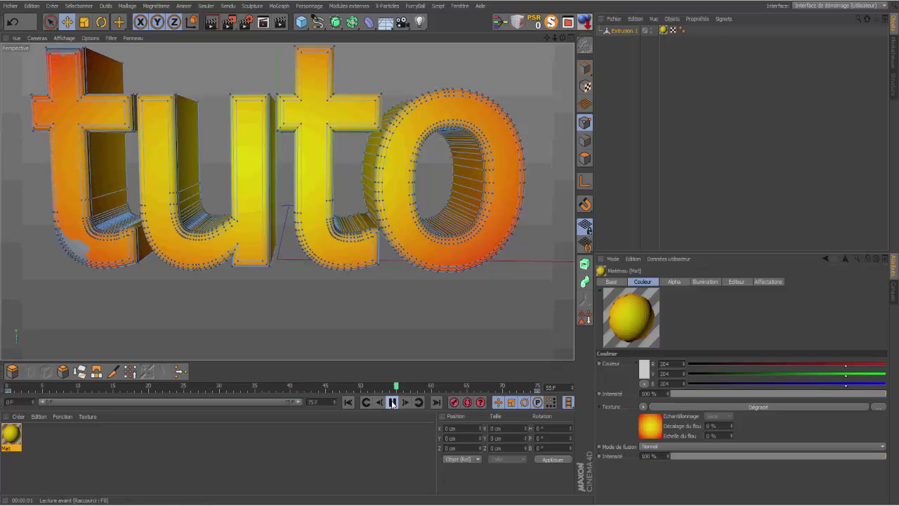
{"action": "left_click", "coordinate": [392, 402]}
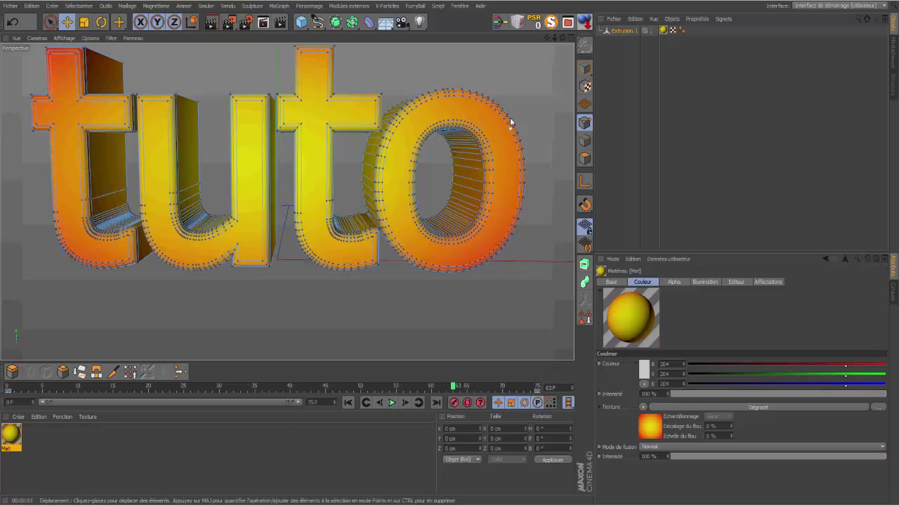
{"action": "left_click", "coordinate": [623, 31]}
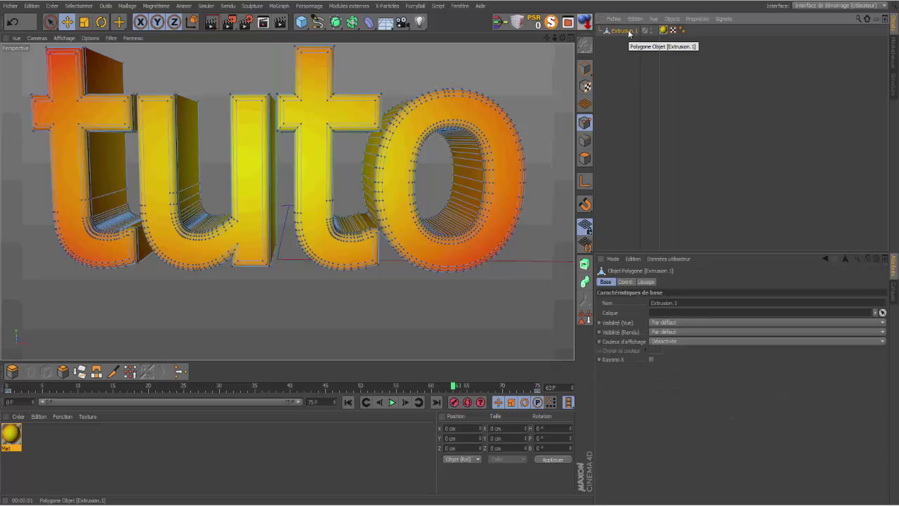
{"action": "left_click", "coordinate": [624, 281]}
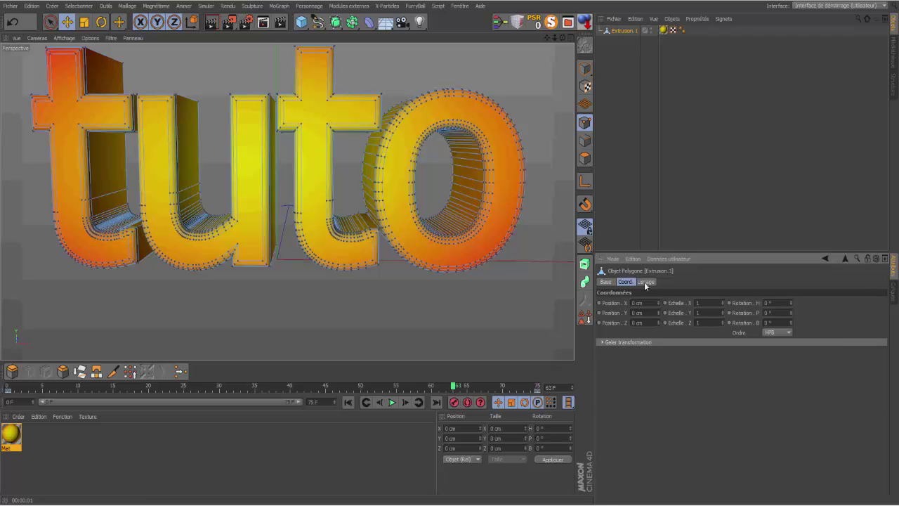
{"action": "left_click", "coordinate": [645, 281]}
{"action": "left_click", "coordinate": [606, 282]}
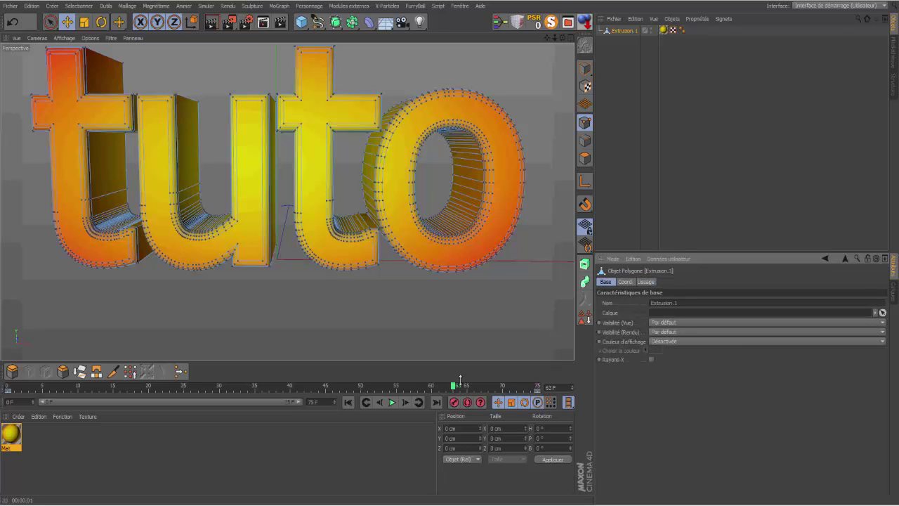
Render the view at frames 0, 32 and 45 to check the reveal, and advance playback to frame 58.
{"action": "left_click", "coordinate": [347, 403]}
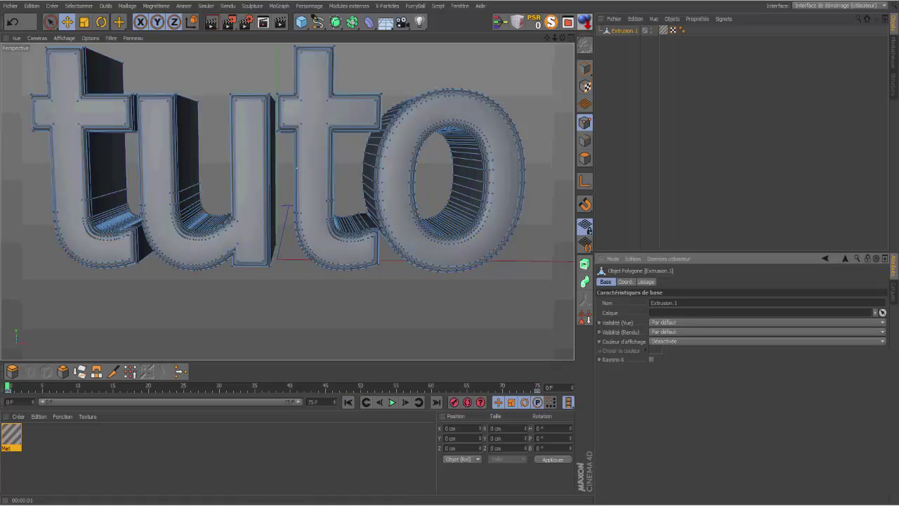
{"action": "left_click", "coordinate": [214, 26]}
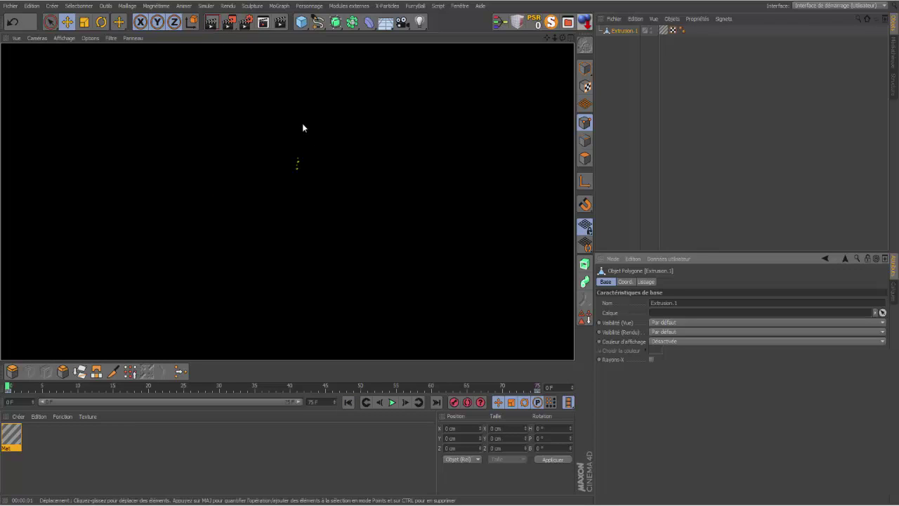
{"action": "left_click", "coordinate": [393, 402]}
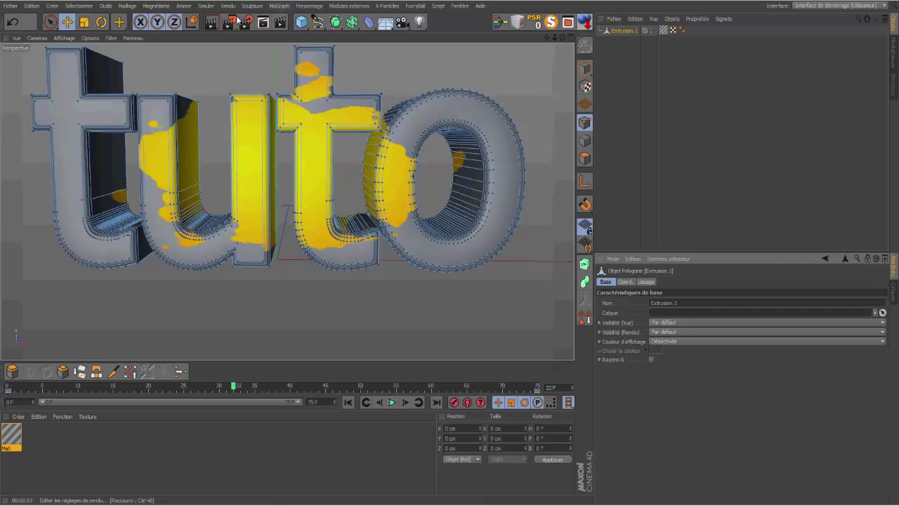
{"action": "left_click", "coordinate": [213, 23]}
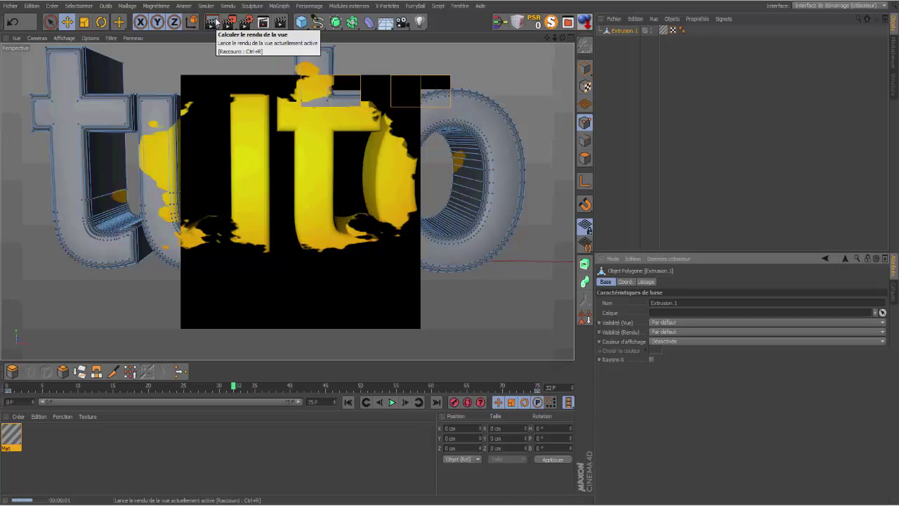
{"action": "left_click", "coordinate": [391, 402]}
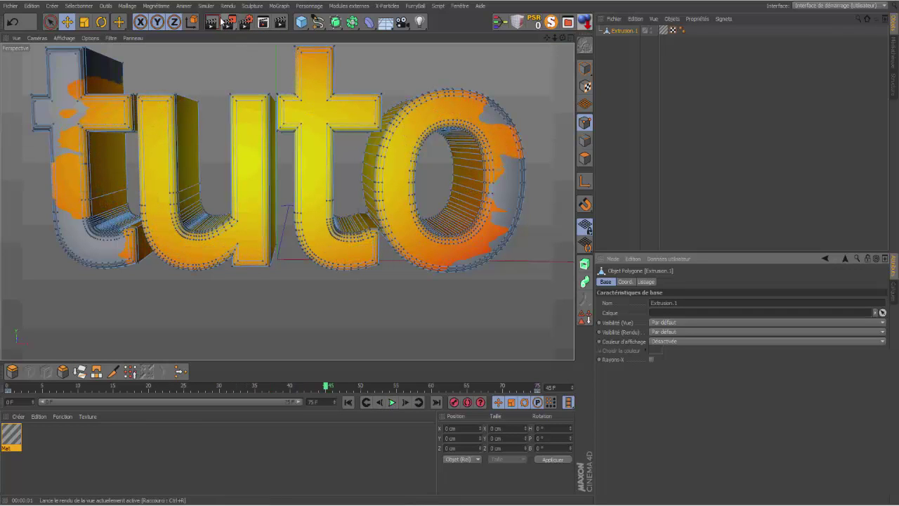
{"action": "left_click", "coordinate": [211, 23]}
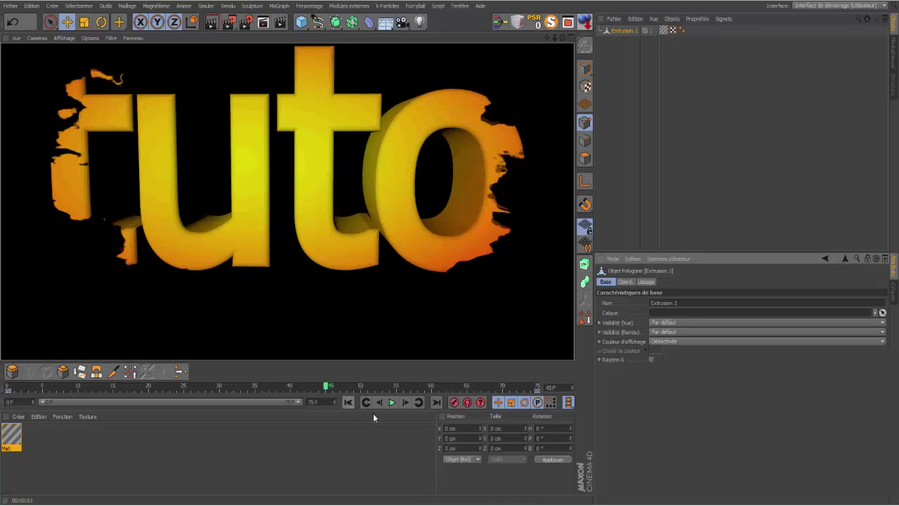
{"action": "left_click", "coordinate": [392, 401]}
{"action": "left_click", "coordinate": [393, 401]}
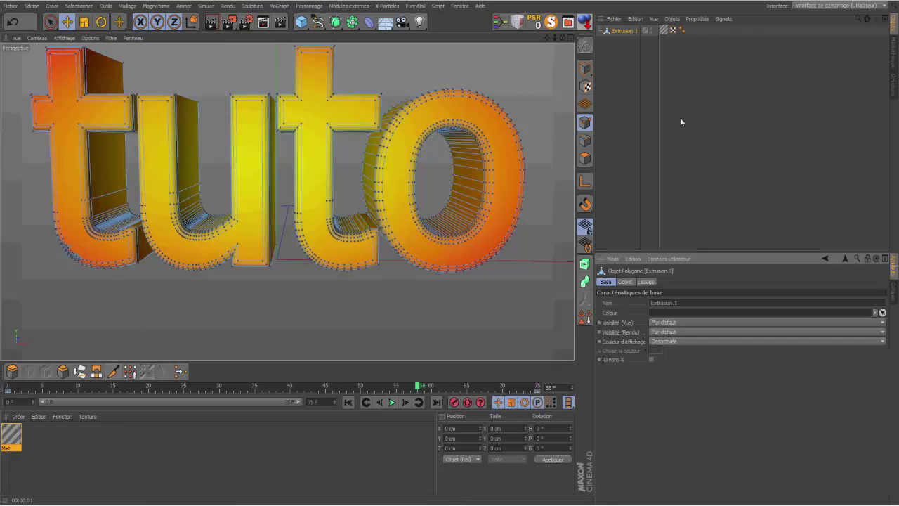
Create a new material with a turquoise colour of R 21, V 201, B 221 and apply it to Extrusion.1 beneath Mat.
{"action": "left_click", "coordinate": [70, 450]}
{"action": "double_click", "coordinate": [70, 446]}
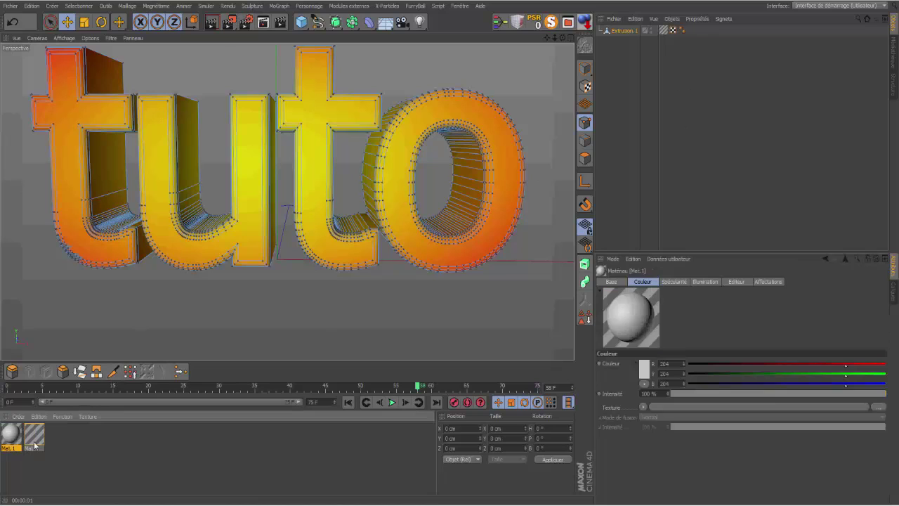
{"action": "double_click", "coordinate": [12, 437]}
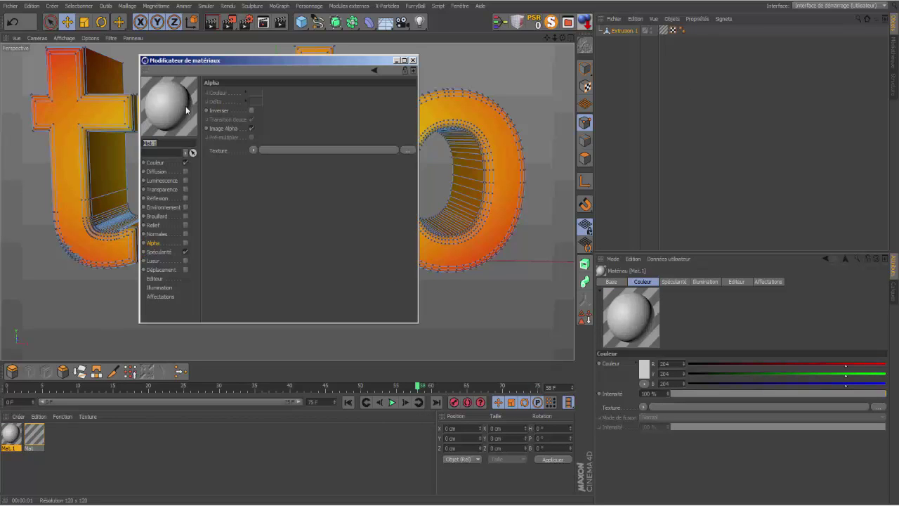
{"action": "left_click", "coordinate": [162, 163]}
{"action": "left_click", "coordinate": [252, 99]}
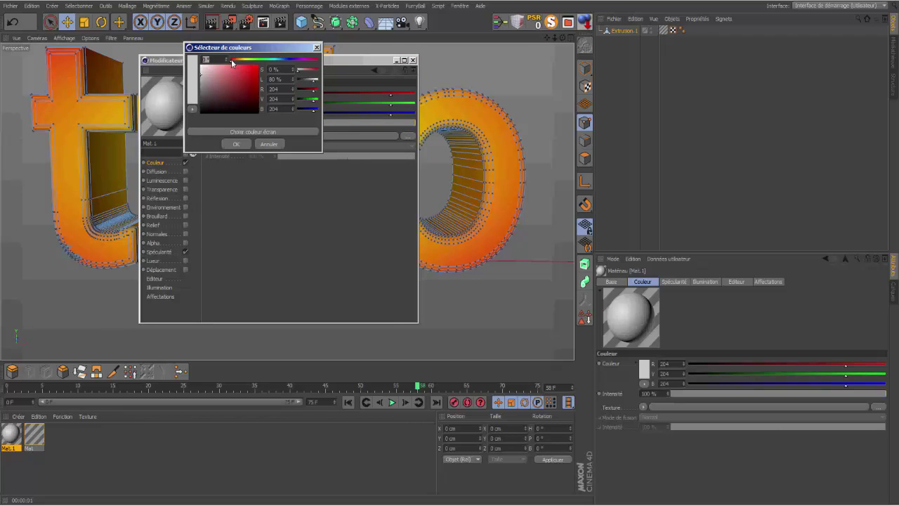
{"action": "left_click_drag", "start_coordinate": [274, 62], "coordinate": [254, 71]}
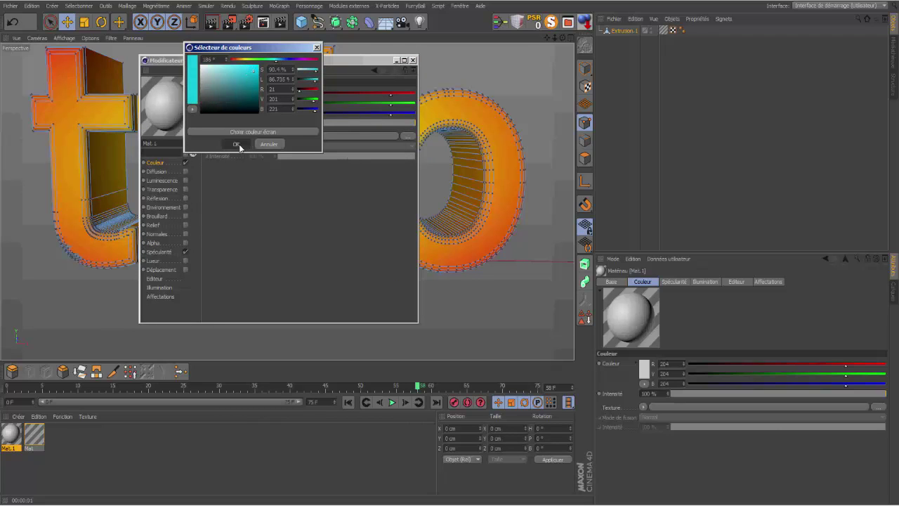
{"action": "left_click", "coordinate": [239, 144]}
{"action": "left_click_drag", "start_coordinate": [12, 433], "coordinate": [661, 30]}
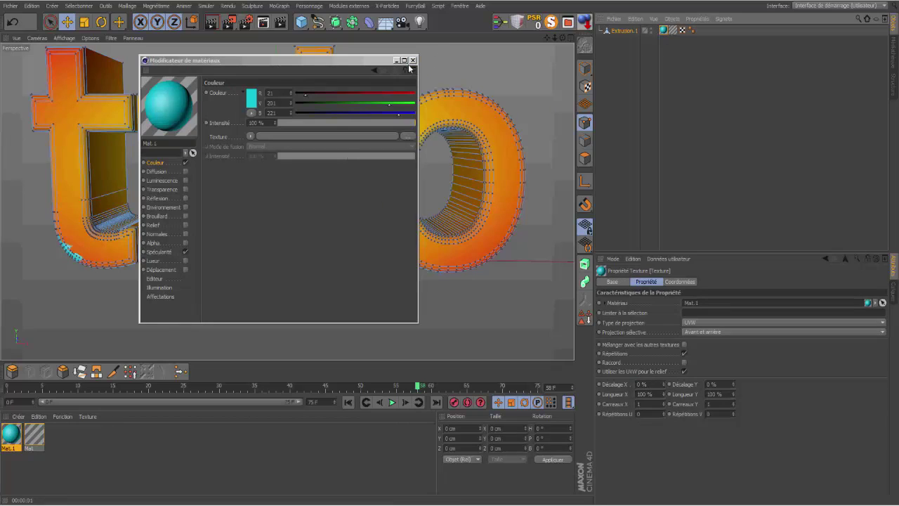
Close the material editor, play the animation from frame 0, and render the view at frames 37 and 50 to check the reveal.
{"action": "left_click_drag", "start_coordinate": [385, 63], "coordinate": [775, 101]}
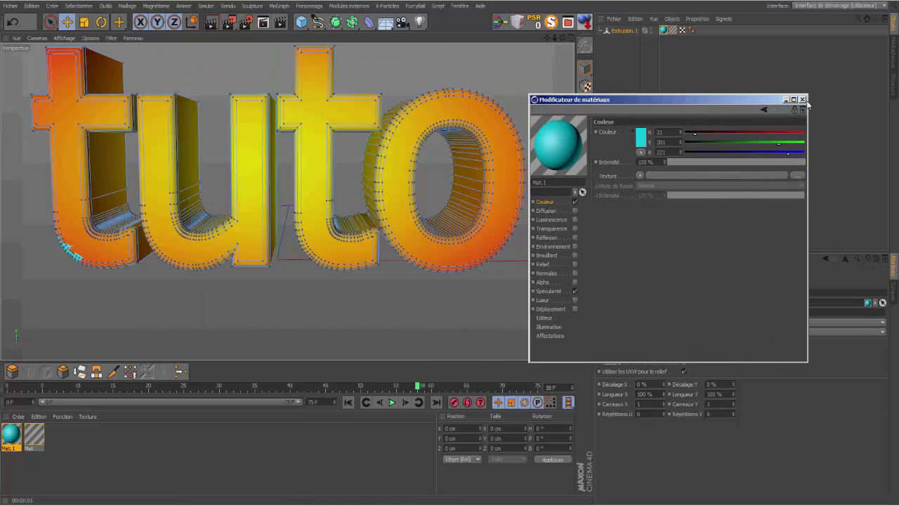
{"action": "left_click", "coordinate": [803, 99]}
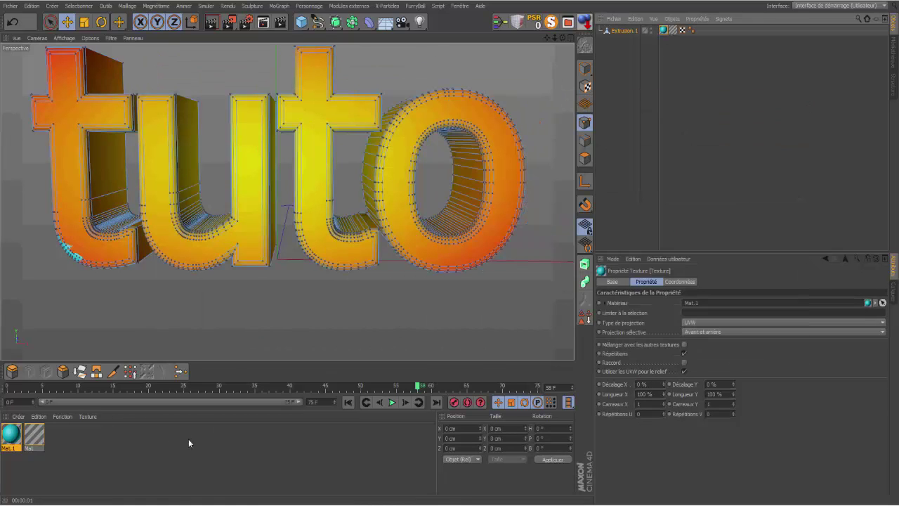
{"action": "left_click", "coordinate": [345, 402]}
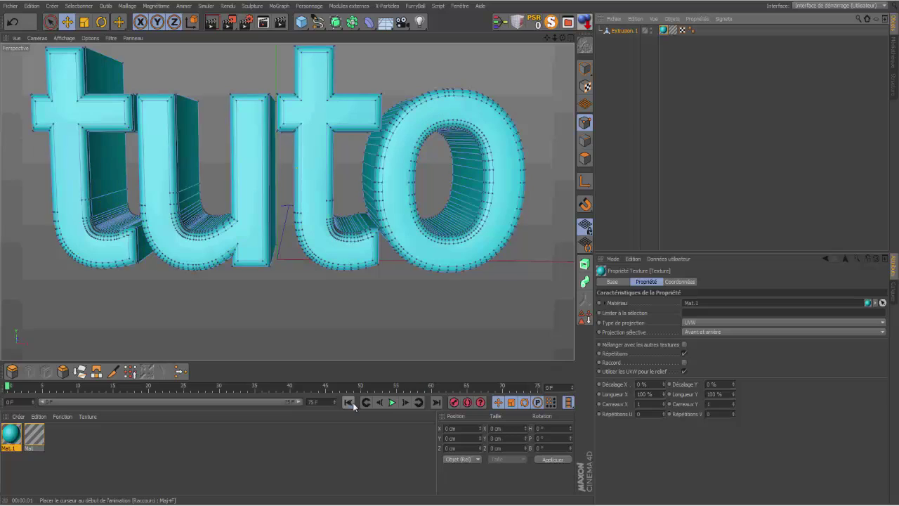
{"action": "left_click", "coordinate": [394, 402]}
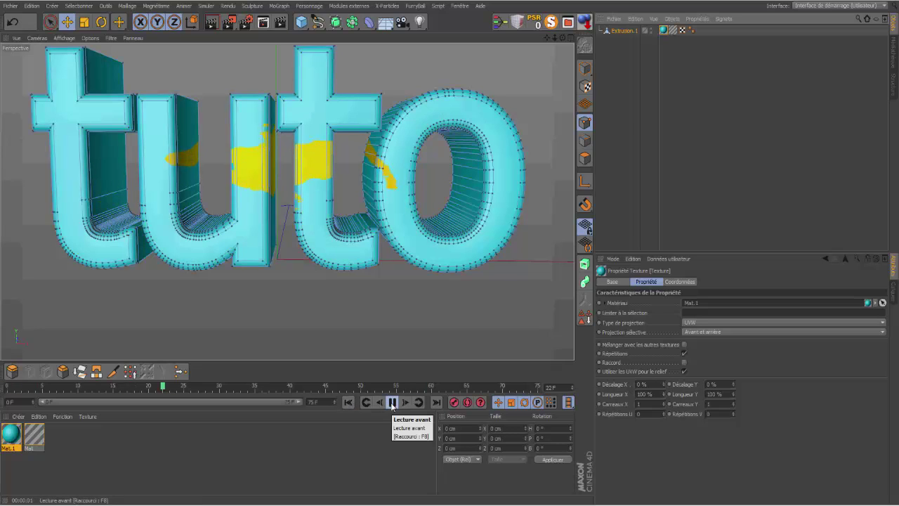
{"action": "left_click", "coordinate": [392, 402]}
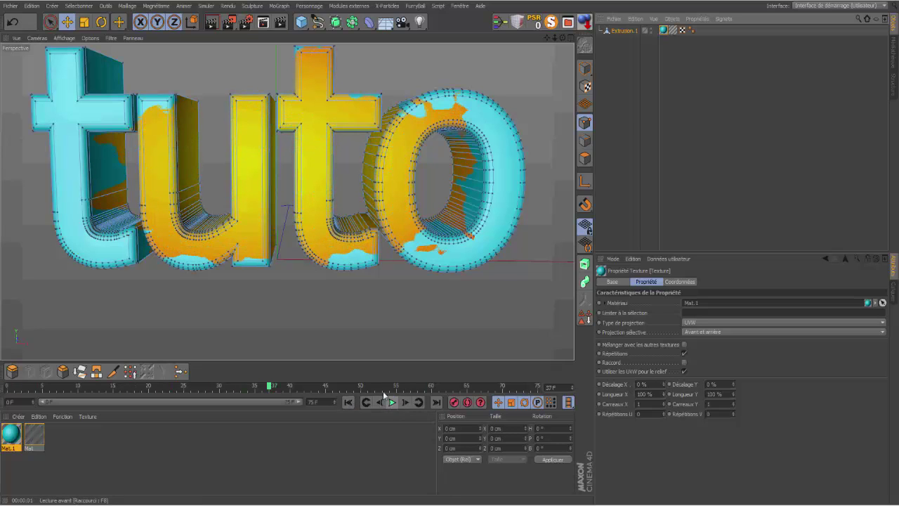
{"action": "left_click", "coordinate": [212, 23]}
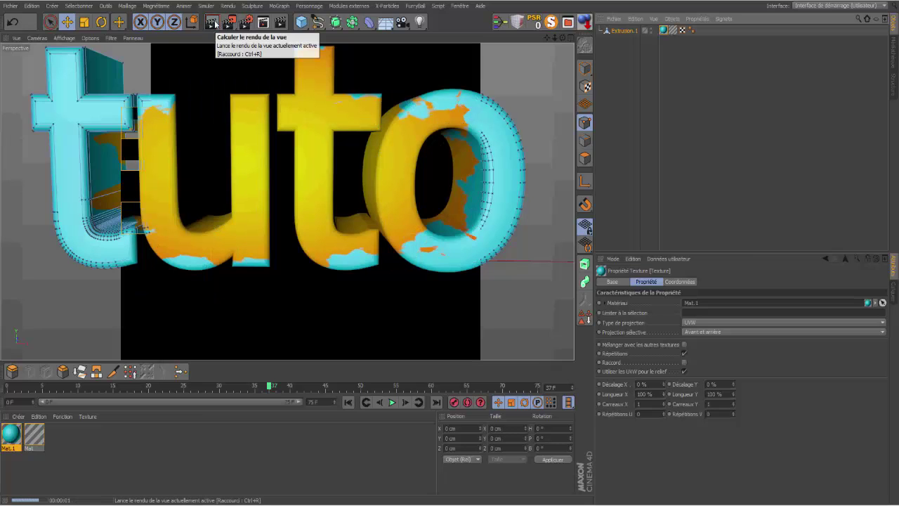
{"action": "left_click", "coordinate": [392, 403]}
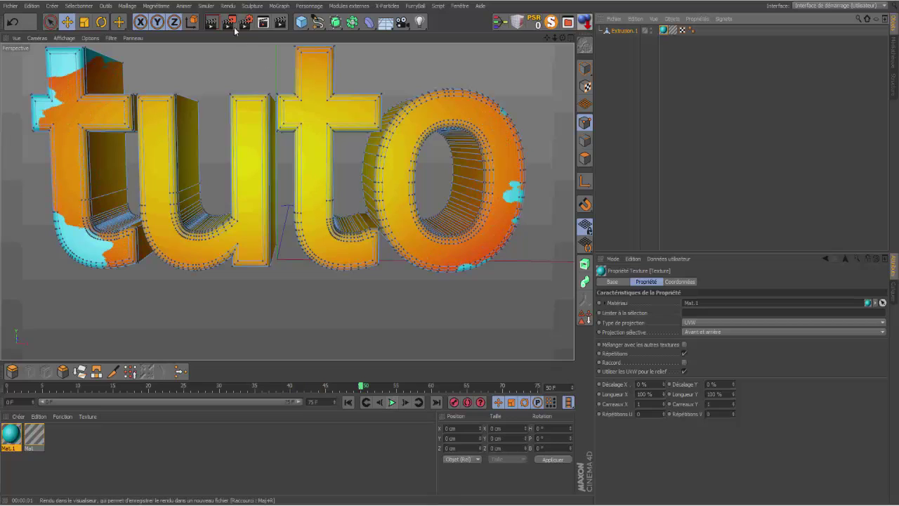
{"action": "left_click", "coordinate": [213, 22]}
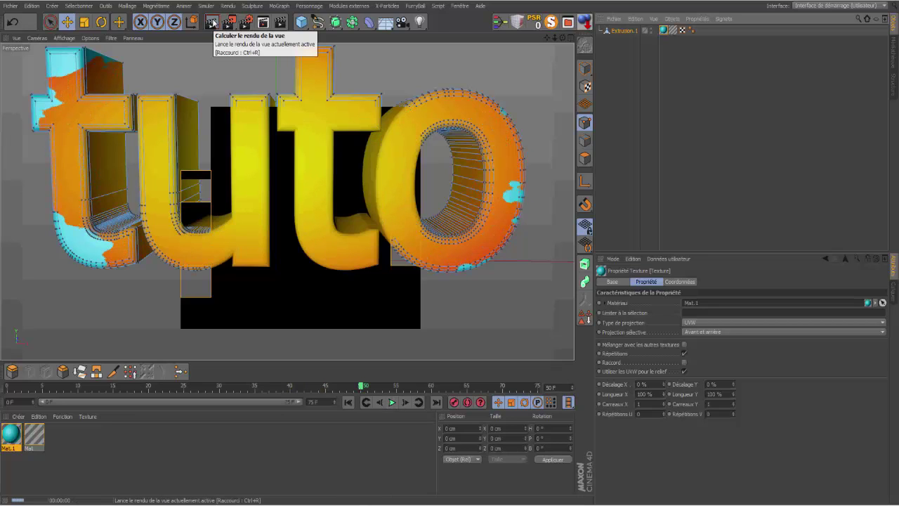
Set the blur offset to 6 % and blur scale to 18 % on Mat's alpha gradient texture, and test render the view.
{"action": "double_click", "coordinate": [34, 435]}
{"action": "left_click", "coordinate": [247, 162]}
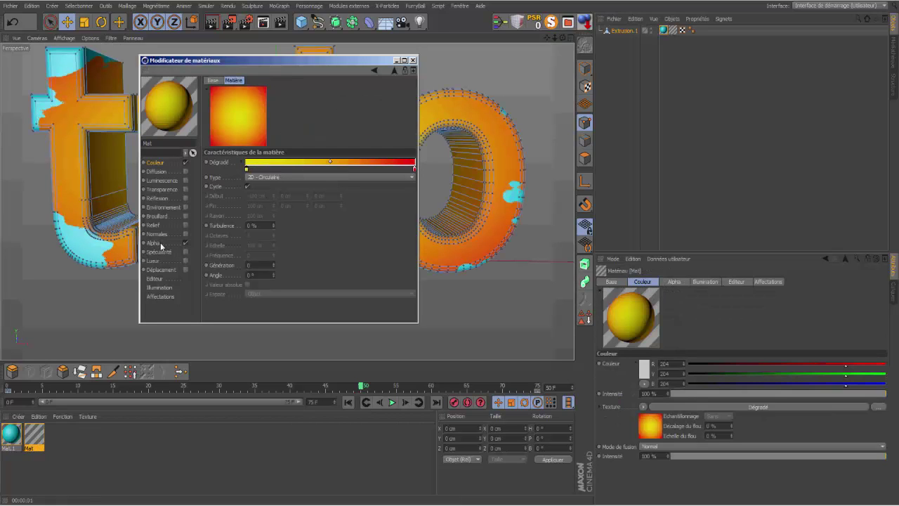
{"action": "left_click", "coordinate": [161, 244]}
{"action": "left_click", "coordinate": [259, 170]}
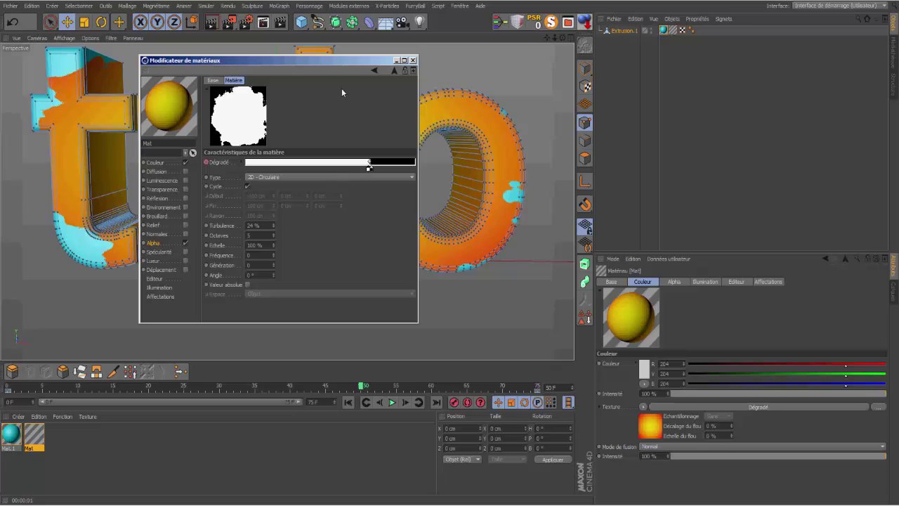
{"action": "left_click", "coordinate": [394, 71]}
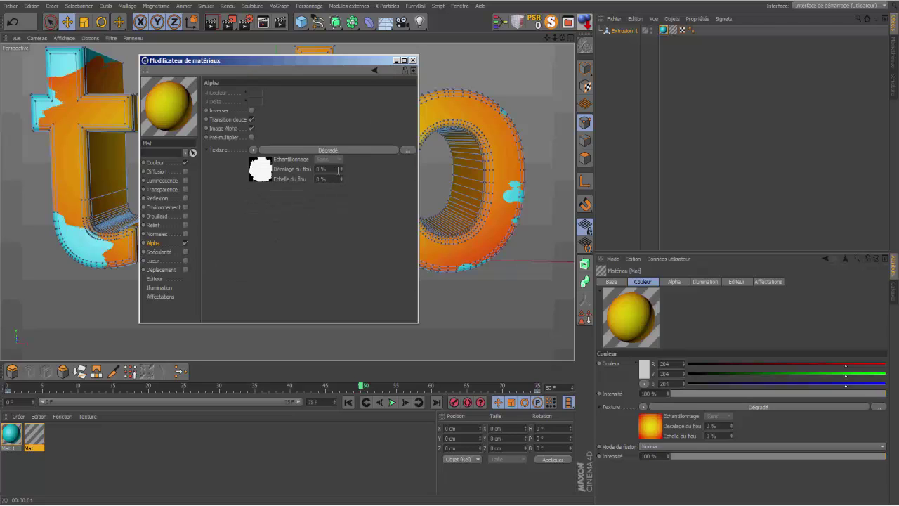
{"action": "left_click_drag", "start_coordinate": [341, 176], "coordinate": [342, 160]}
{"action": "left_click_drag", "start_coordinate": [349, 63], "coordinate": [714, 119]}
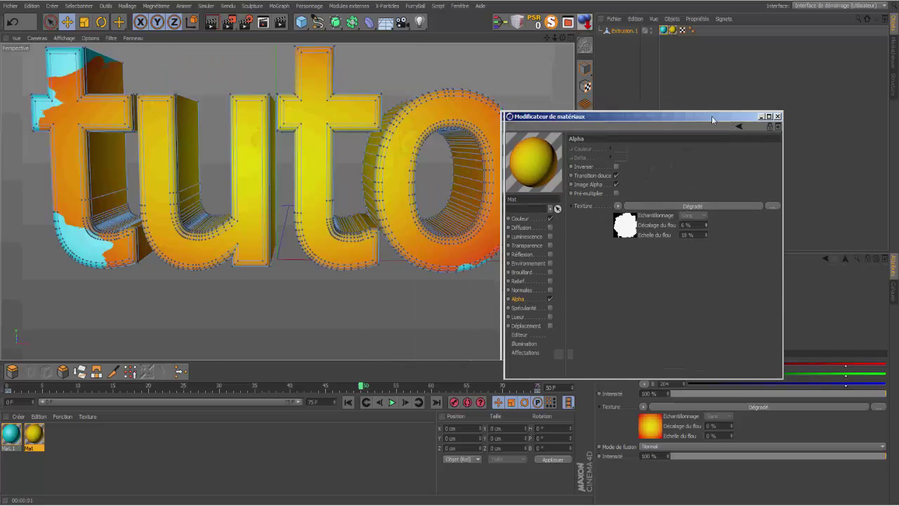
{"action": "left_click", "coordinate": [216, 24]}
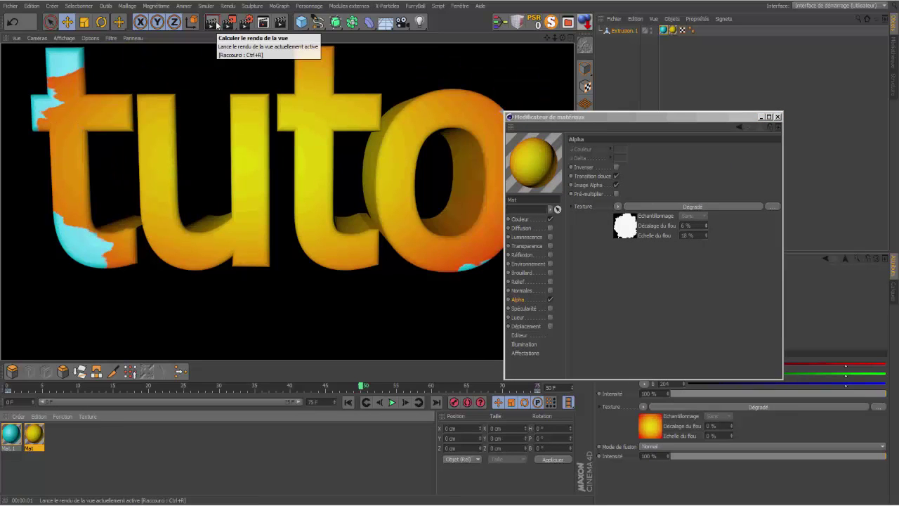
Move the white knot of Mat's alpha gradient away from the black knot at frame 50 and render the softer edge.
{"action": "left_click", "coordinate": [624, 226]}
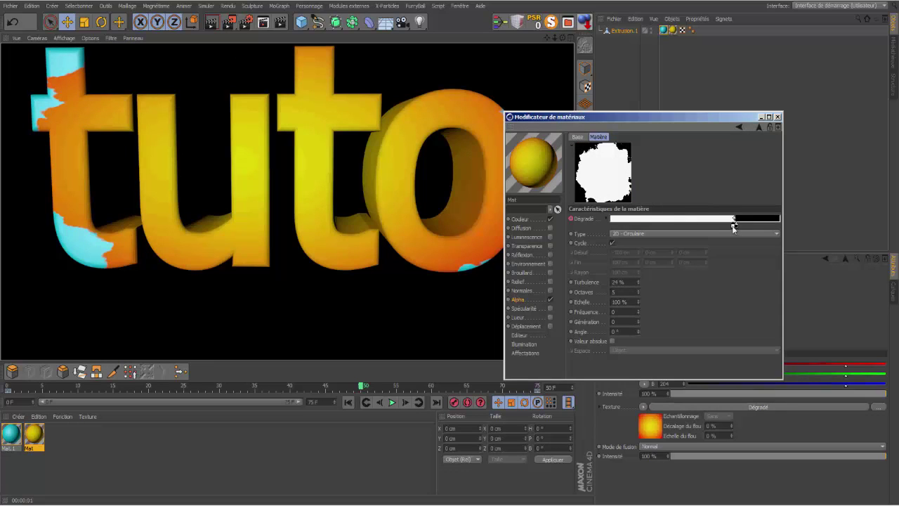
{"action": "left_click_drag", "start_coordinate": [734, 226], "coordinate": [720, 228]}
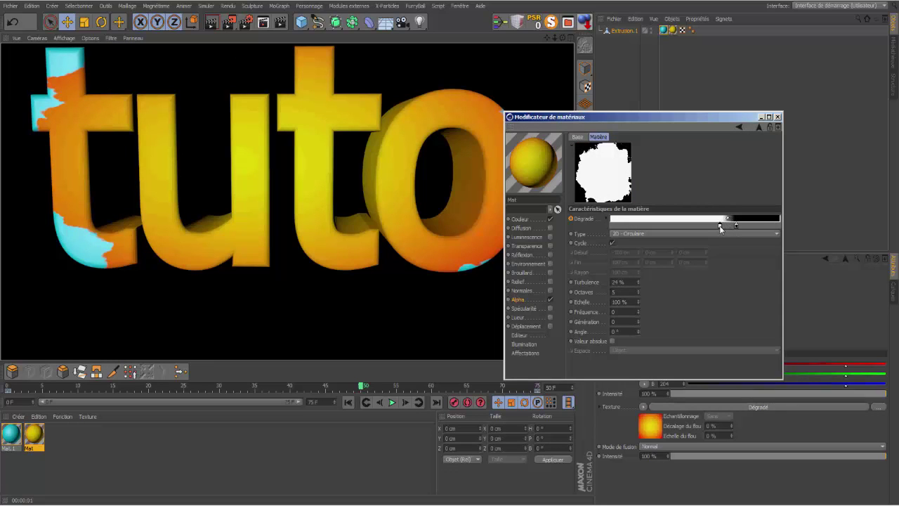
{"action": "left_click", "coordinate": [215, 25]}
{"action": "left_click", "coordinate": [212, 24]}
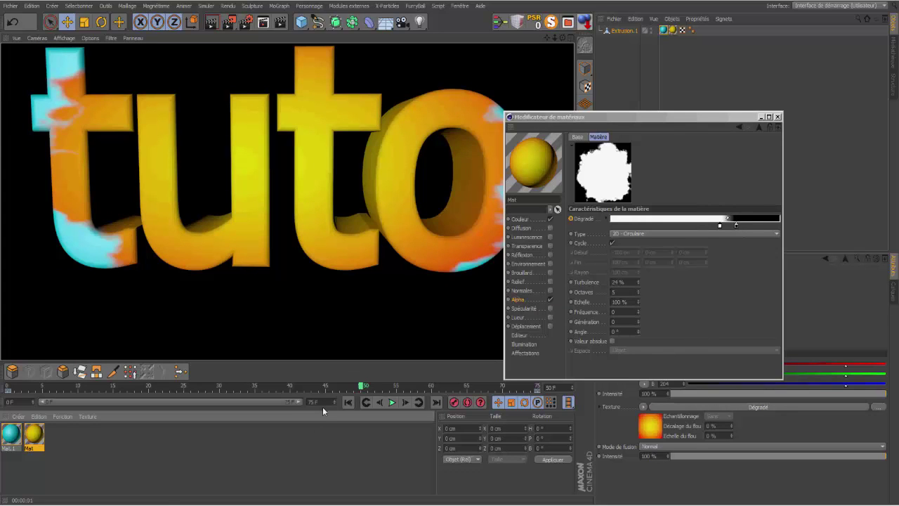
Return to frame 0 and delete the animation track of Mat's alpha gradient.
{"action": "left_click", "coordinate": [347, 402]}
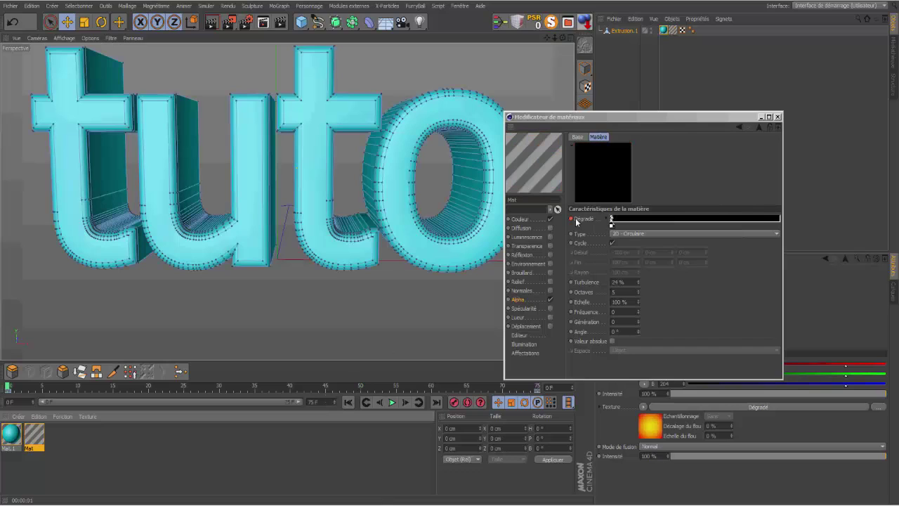
{"action": "left_click", "coordinate": [571, 222]}
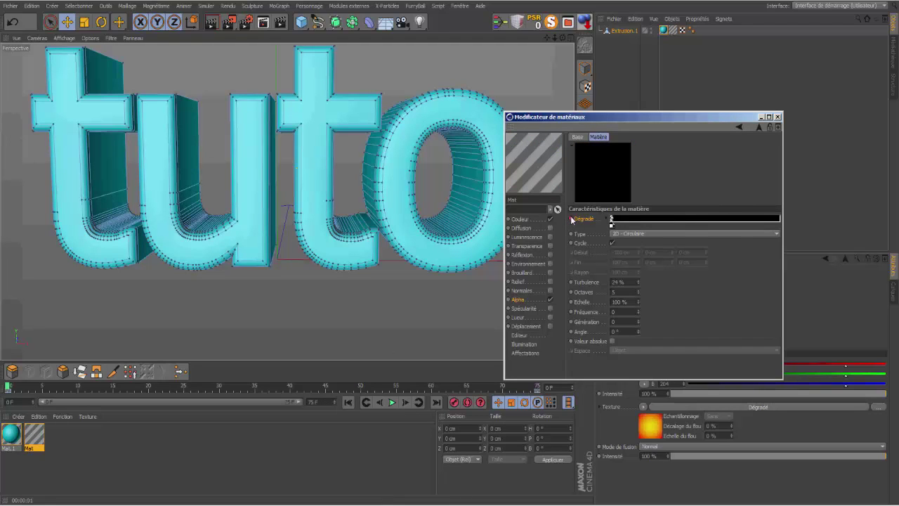
{"action": "right_click", "coordinate": [571, 220]}
{"action": "mouse_move", "coordinate": [591, 224]}
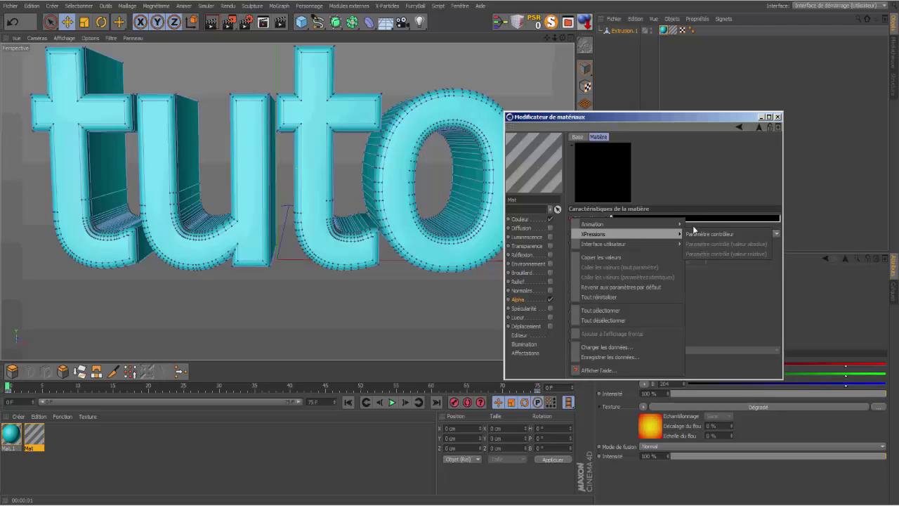
{"action": "mouse_move", "coordinate": [679, 224]}
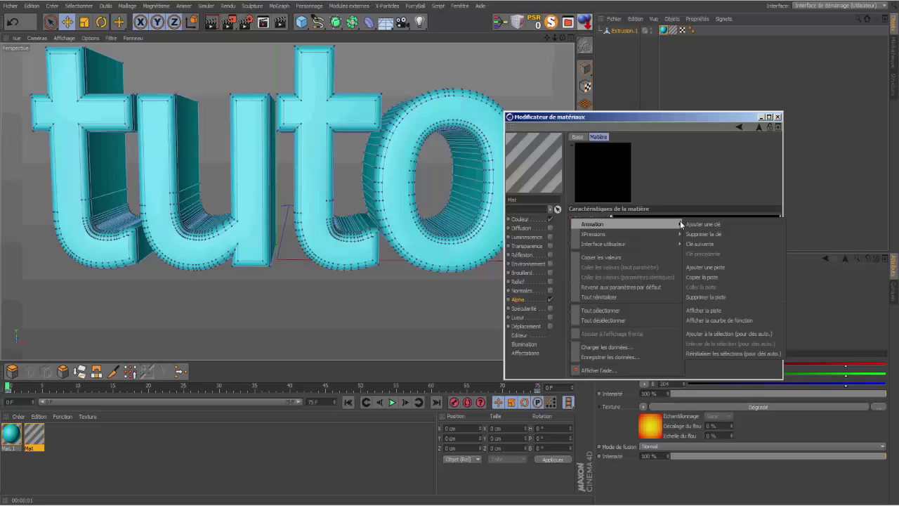
{"action": "left_click", "coordinate": [701, 295]}
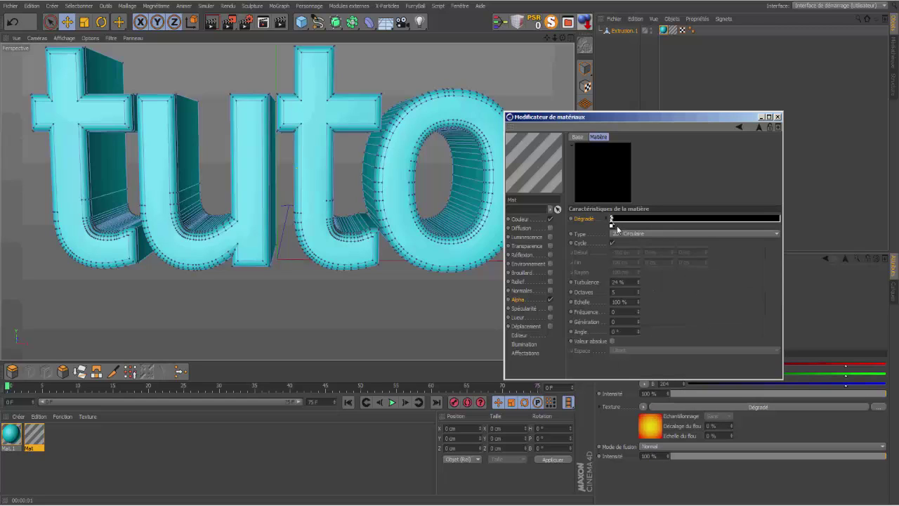
Set both alpha gradient knots at the start of an all-black gradient and key the gradient at frame 0.
{"action": "left_click", "coordinate": [611, 226]}
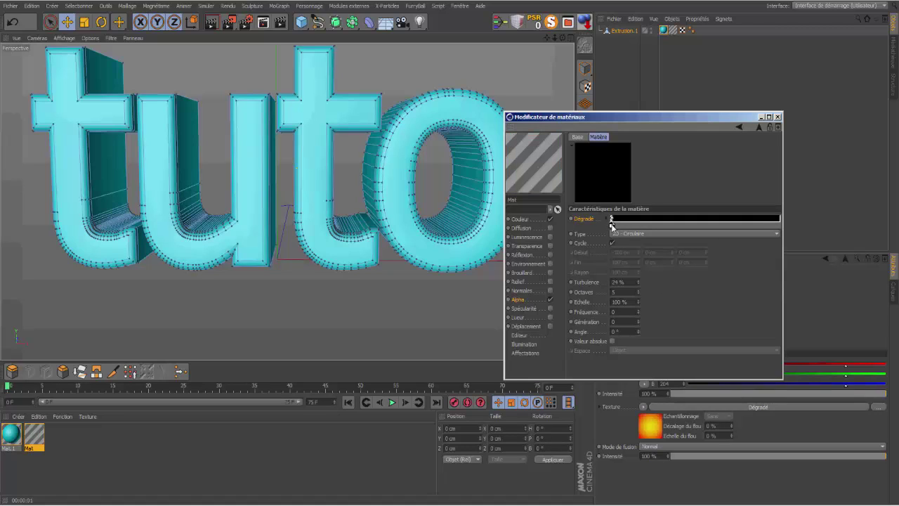
{"action": "left_click", "coordinate": [612, 226]}
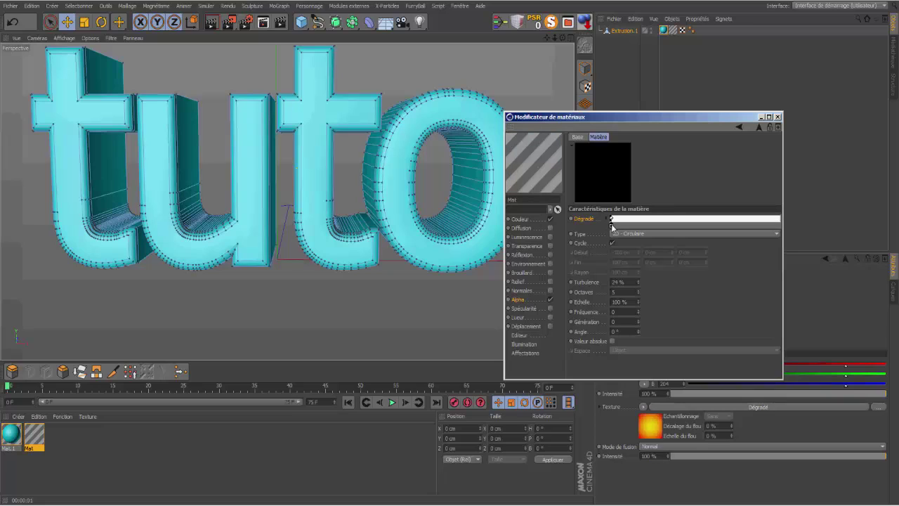
{"action": "left_click", "coordinate": [612, 226]}
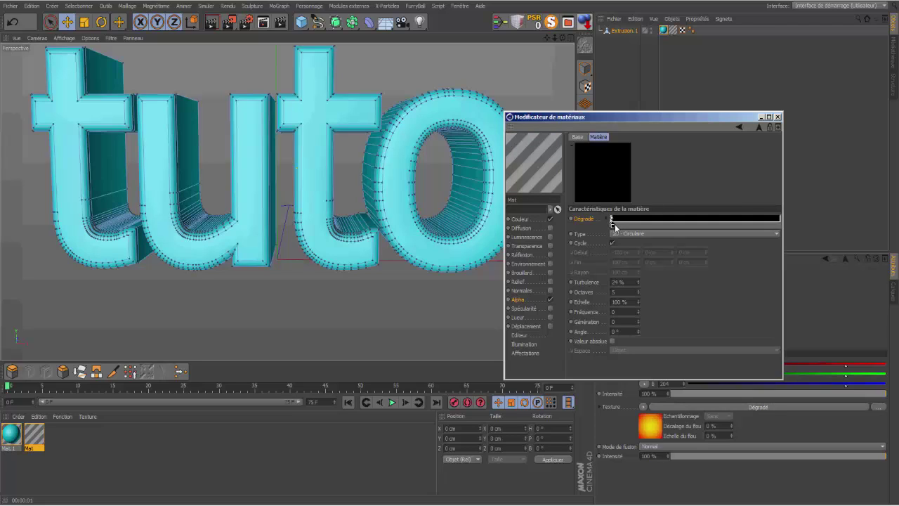
{"action": "left_click", "coordinate": [572, 219], "text": "ctrl"}
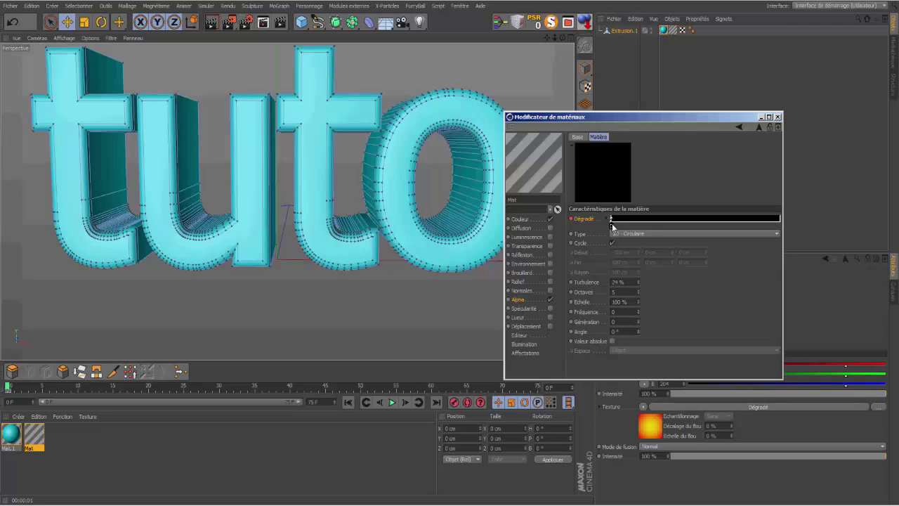
At frame 37, spread the white and black alpha gradient knots widely around the middle and key the gradient.
{"action": "left_click_drag", "start_coordinate": [611, 226], "coordinate": [709, 226]}
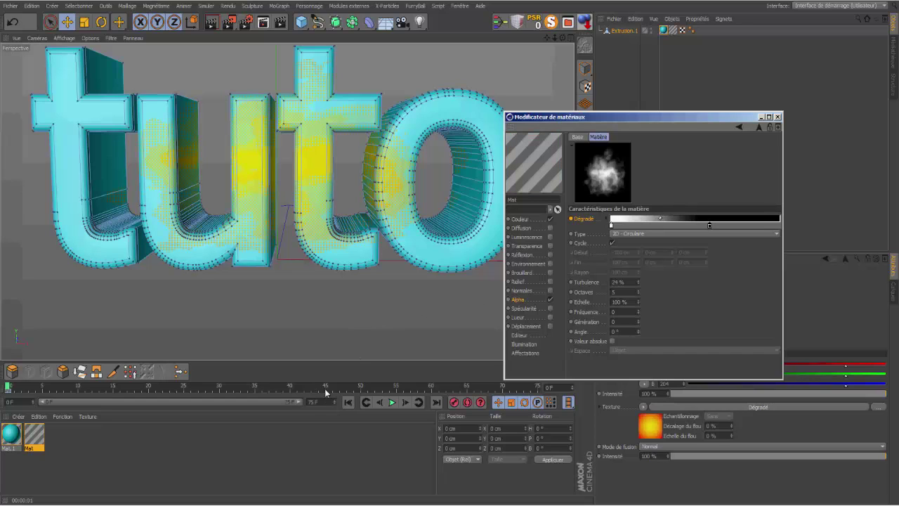
{"action": "left_click", "coordinate": [268, 382]}
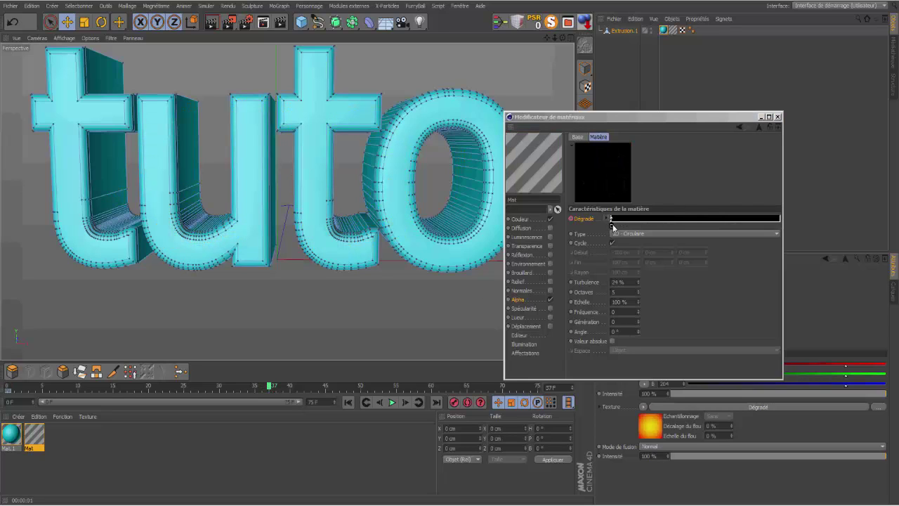
{"action": "left_click_drag", "start_coordinate": [611, 228], "coordinate": [716, 226]}
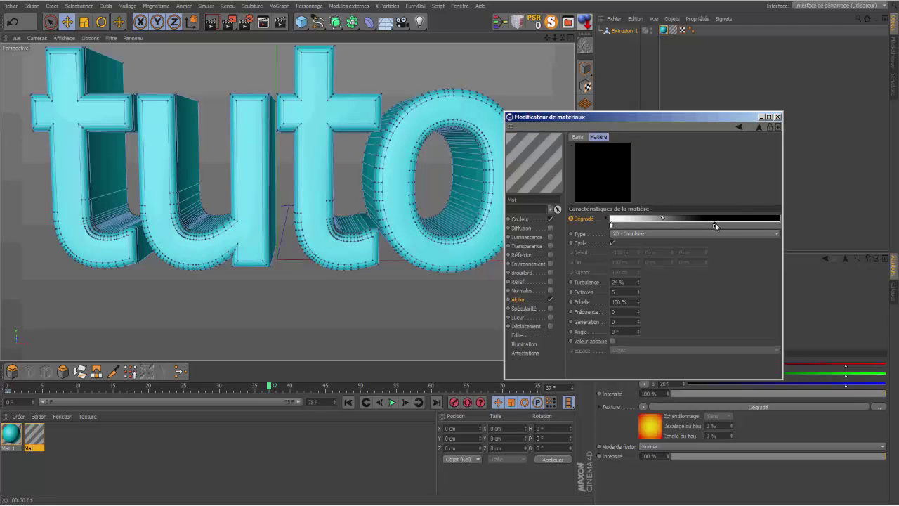
{"action": "left_click_drag", "start_coordinate": [611, 227], "coordinate": [647, 230]}
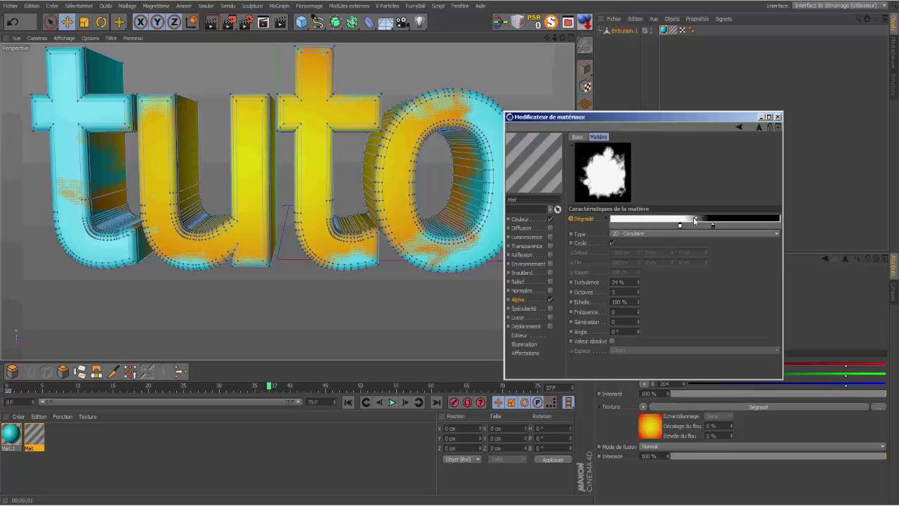
{"action": "left_click", "coordinate": [658, 226]}
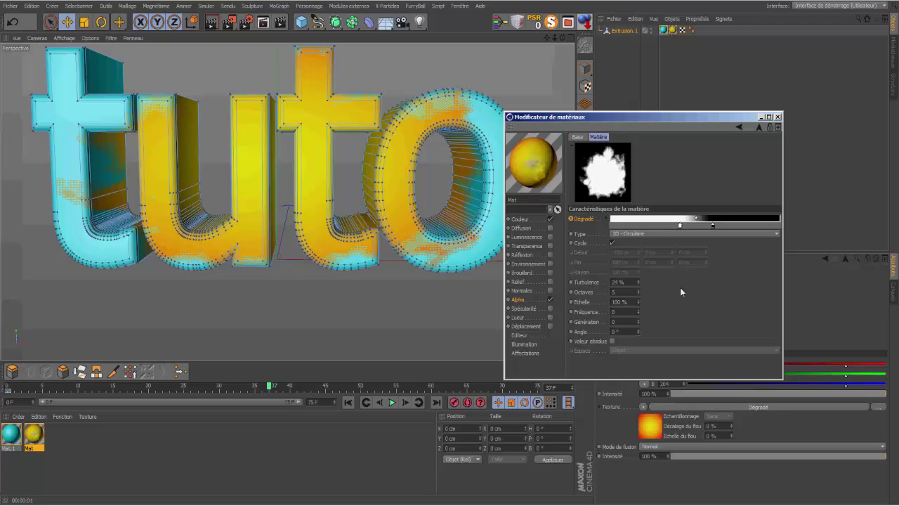
{"action": "left_click_drag", "start_coordinate": [681, 227], "coordinate": [737, 226]}
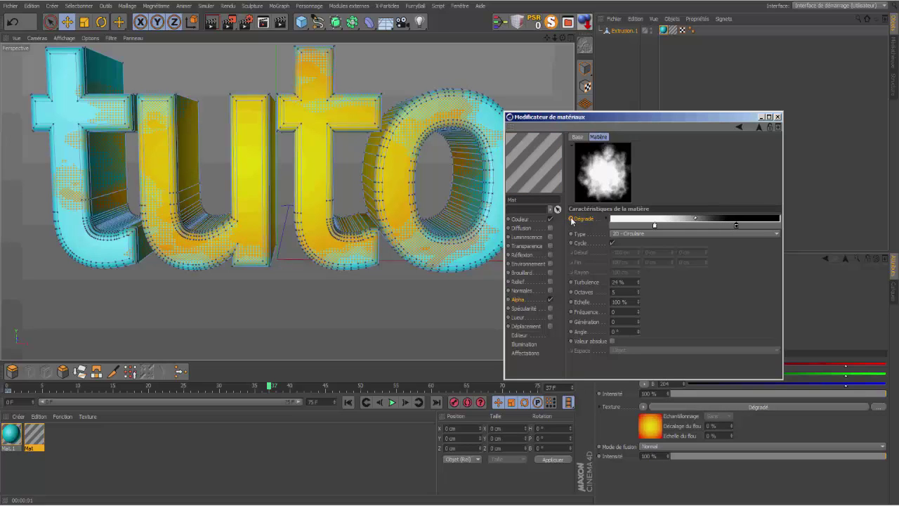
{"action": "left_click", "coordinate": [572, 219], "text": "ctrl"}
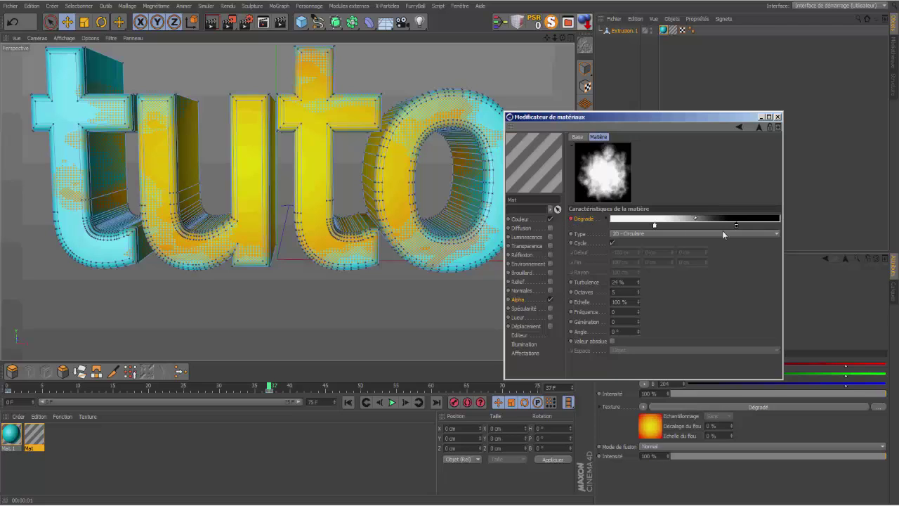
At frame 75, move both knots of Mat's alpha gradient to the far white end and key the gradient.
{"action": "left_click", "coordinate": [436, 401]}
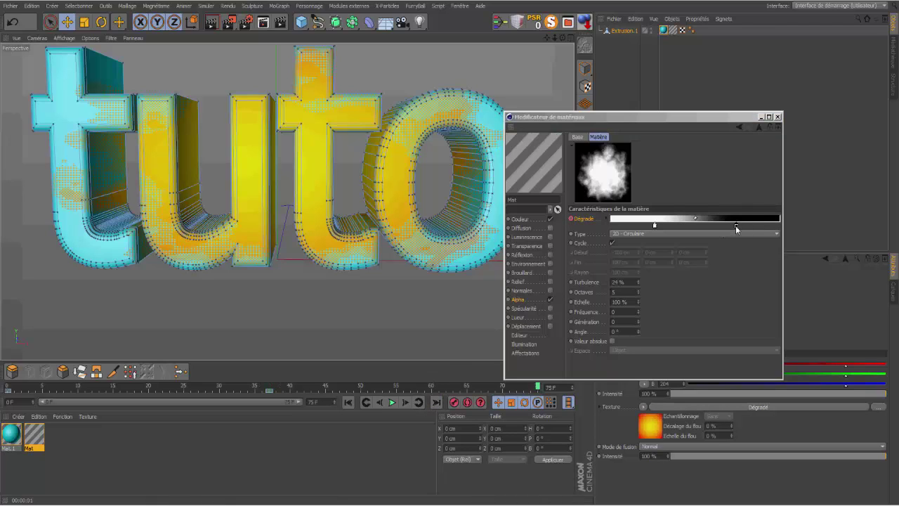
{"action": "left_click_drag", "start_coordinate": [736, 226], "coordinate": [779, 226]}
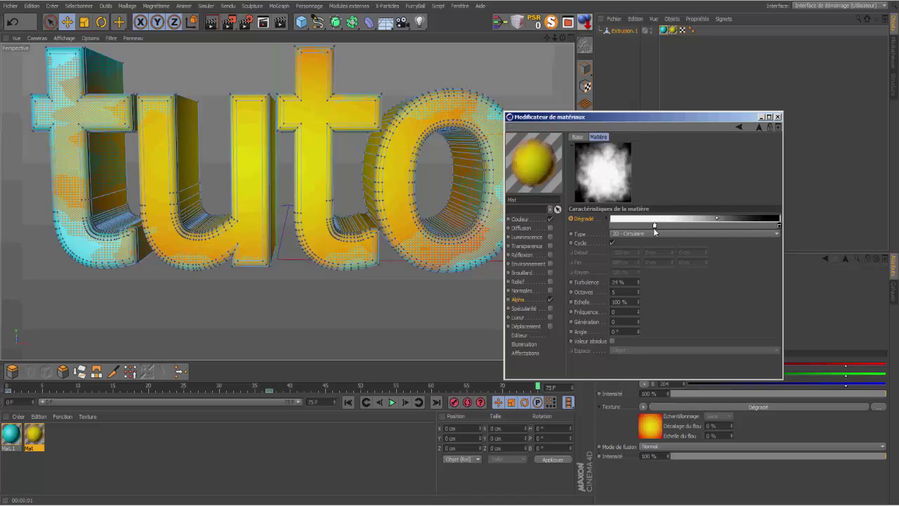
{"action": "left_click_drag", "start_coordinate": [654, 226], "coordinate": [775, 225]}
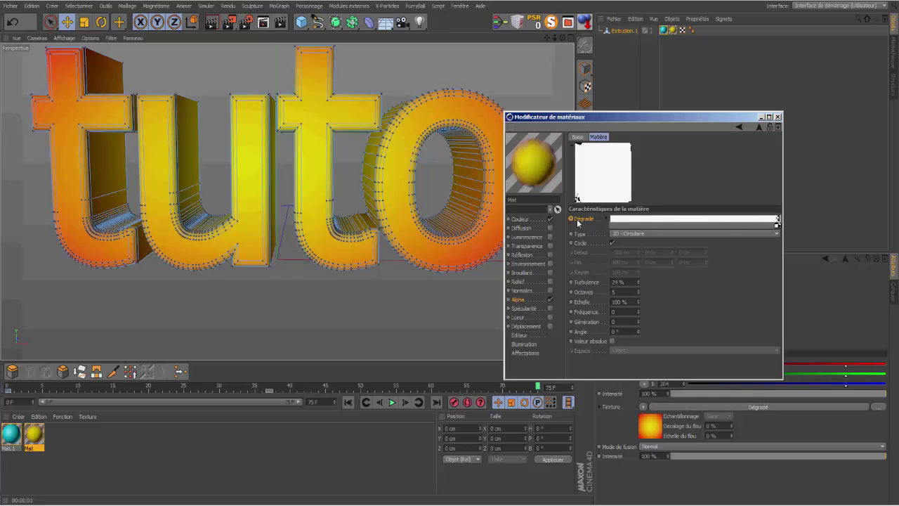
Play the reveal animation from frame 0, pausing at frames 30 and 49 to render the view.
{"action": "left_click", "coordinate": [349, 402]}
{"action": "left_click", "coordinate": [392, 403]}
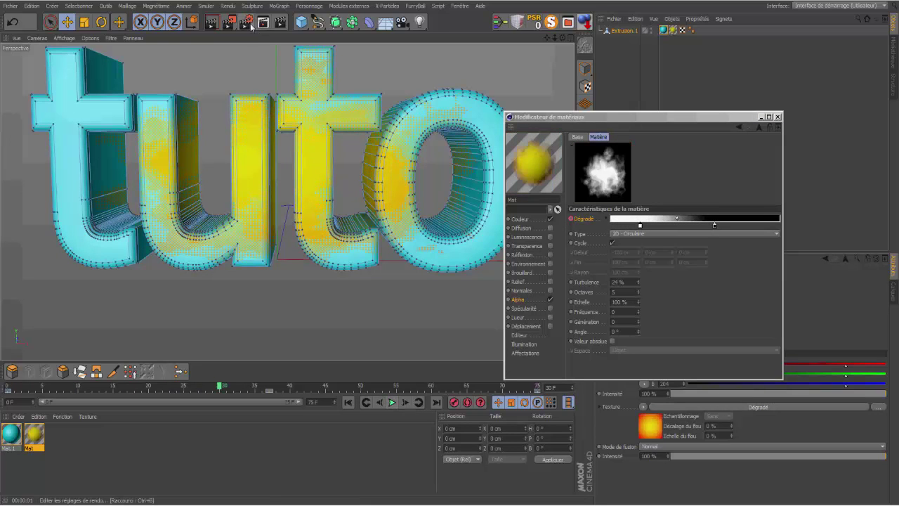
{"action": "left_click", "coordinate": [211, 23]}
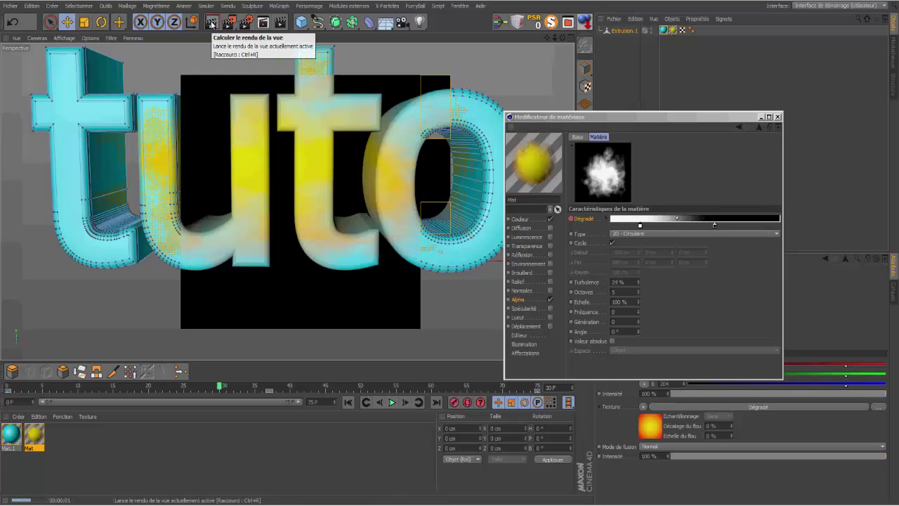
{"action": "left_click", "coordinate": [391, 402]}
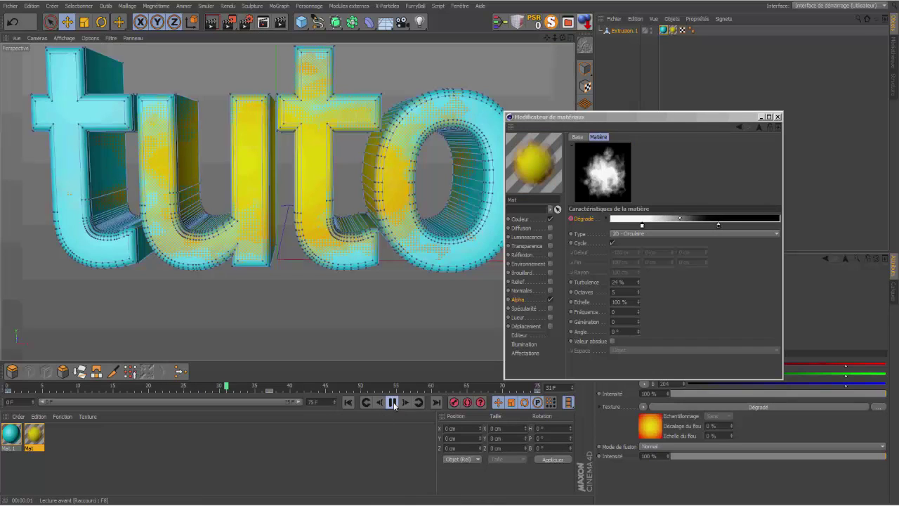
{"action": "left_click", "coordinate": [212, 23]}
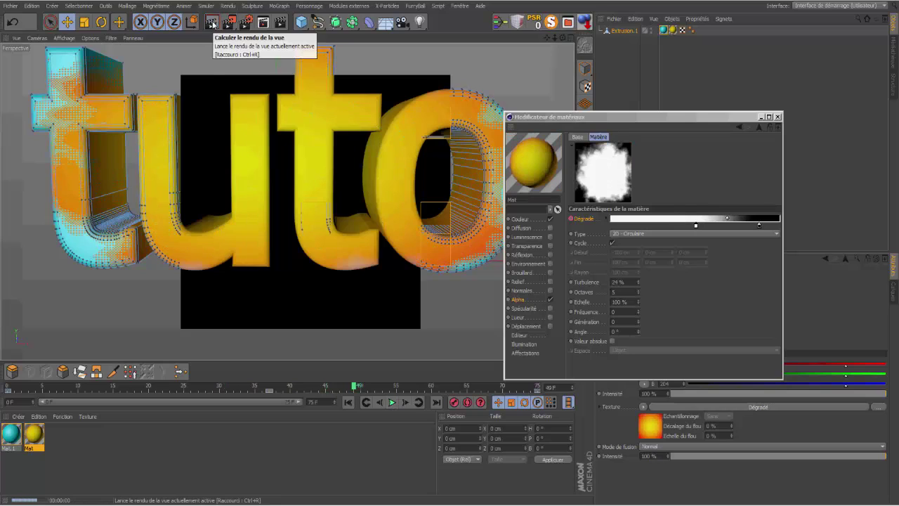
{"action": "left_click", "coordinate": [392, 402]}
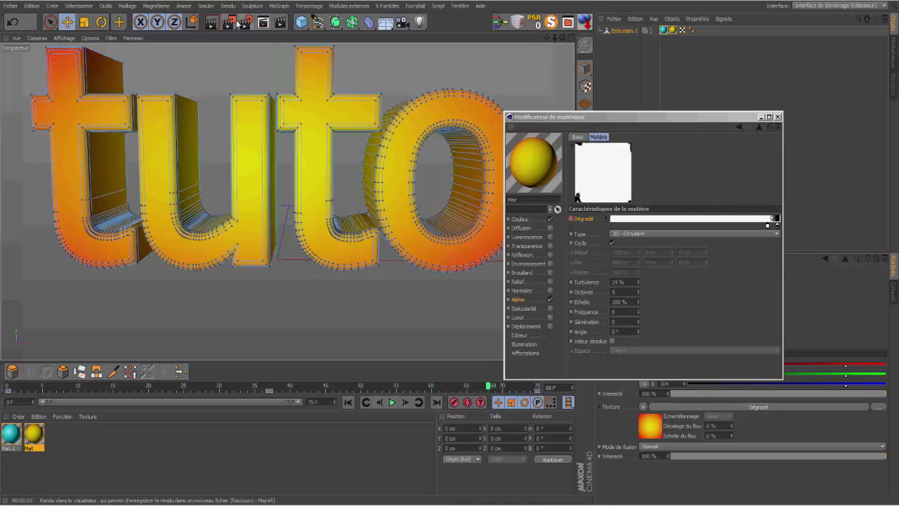
Close the material editor and delete the Mat.1 texture tag from Extrusion.1.
{"action": "left_click", "coordinate": [777, 117]}
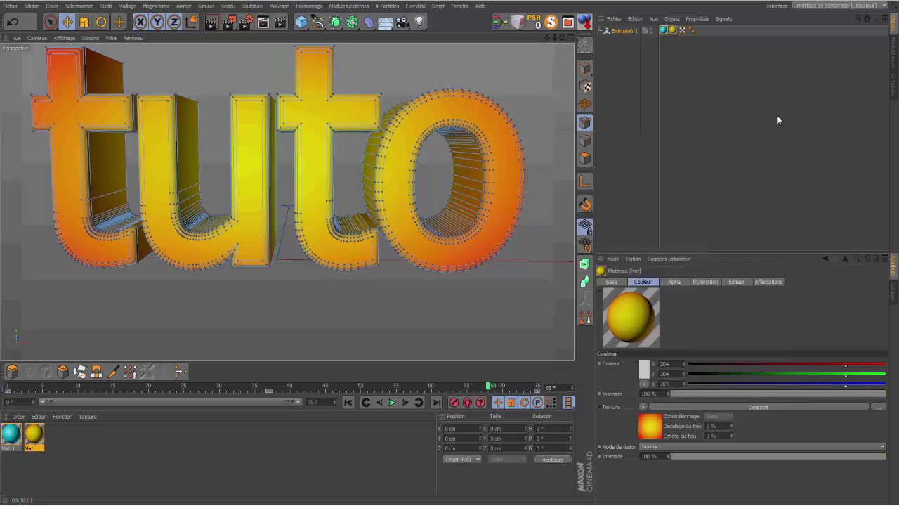
{"action": "left_click", "coordinate": [664, 31]}
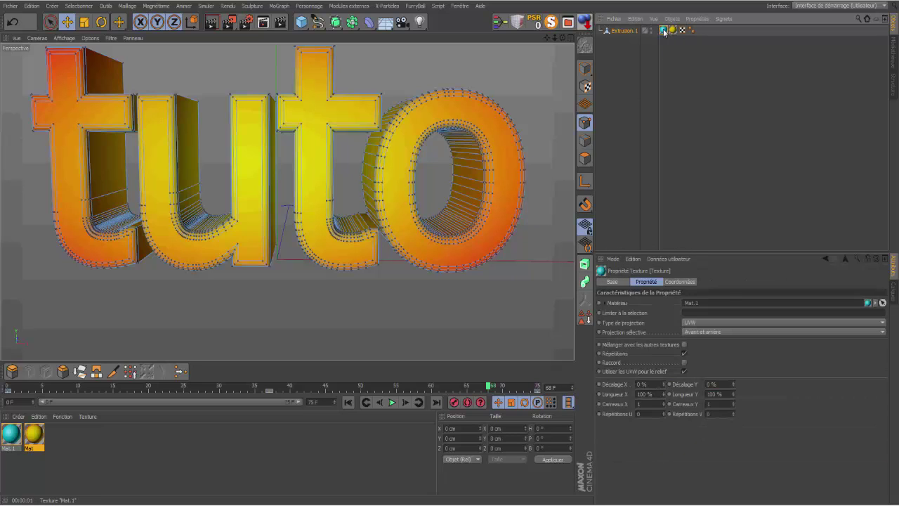
{"action": "key", "text": "Delete"}
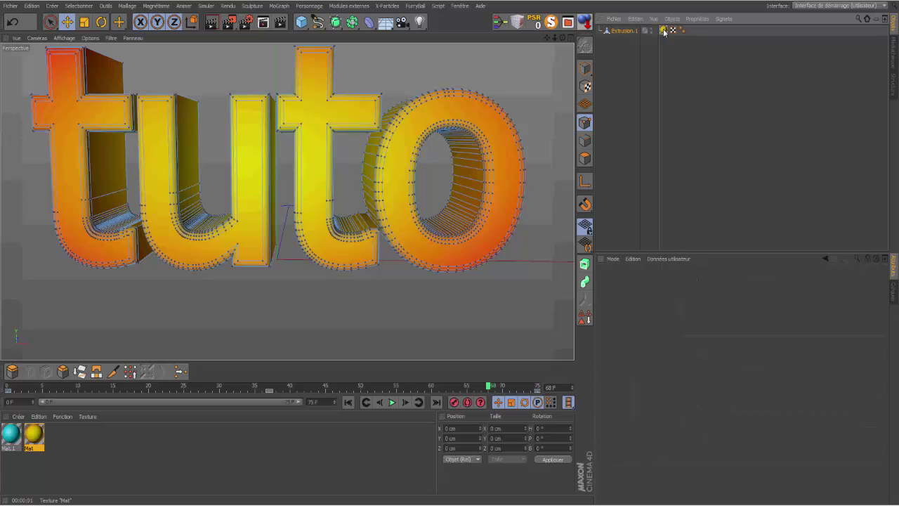
Disable the colour channel of Mat, return to frame 0 and move the material editor clear of the text.
{"action": "left_click", "coordinate": [37, 438]}
{"action": "double_click", "coordinate": [38, 438]}
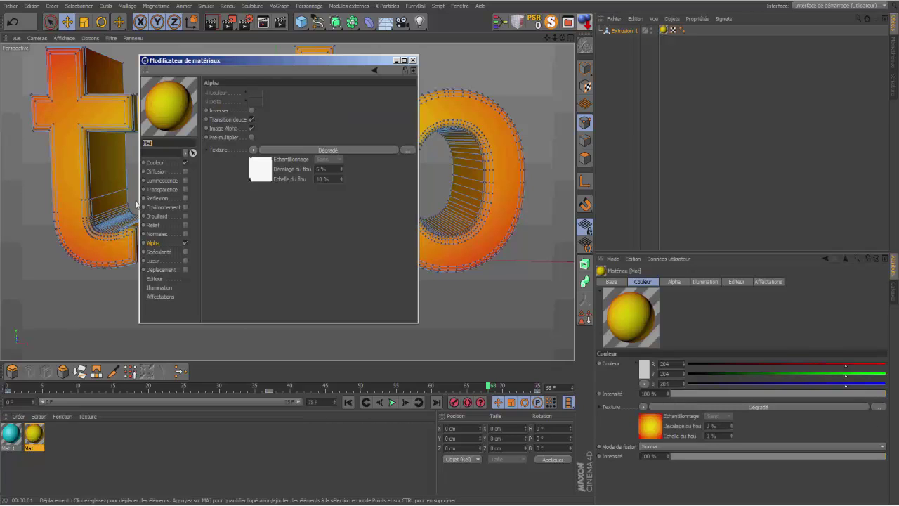
{"action": "left_click", "coordinate": [184, 162]}
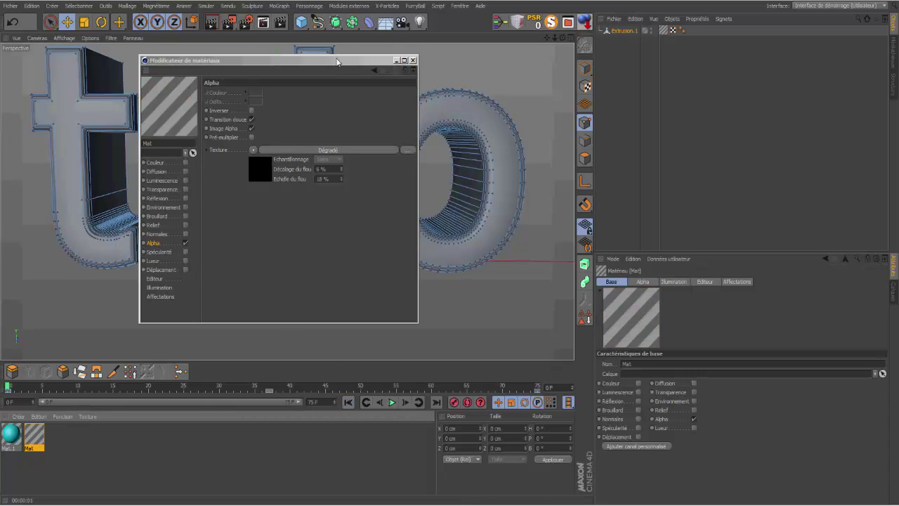
{"action": "left_click_drag", "start_coordinate": [360, 63], "coordinate": [843, 109]}
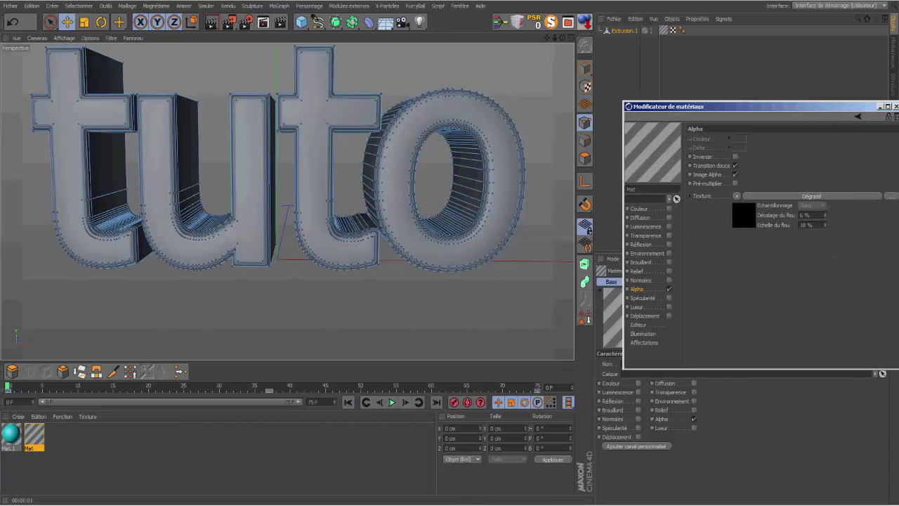
Render the view at frame 0, play the animation to frame 28 and render the view again.
{"action": "left_click", "coordinate": [212, 23]}
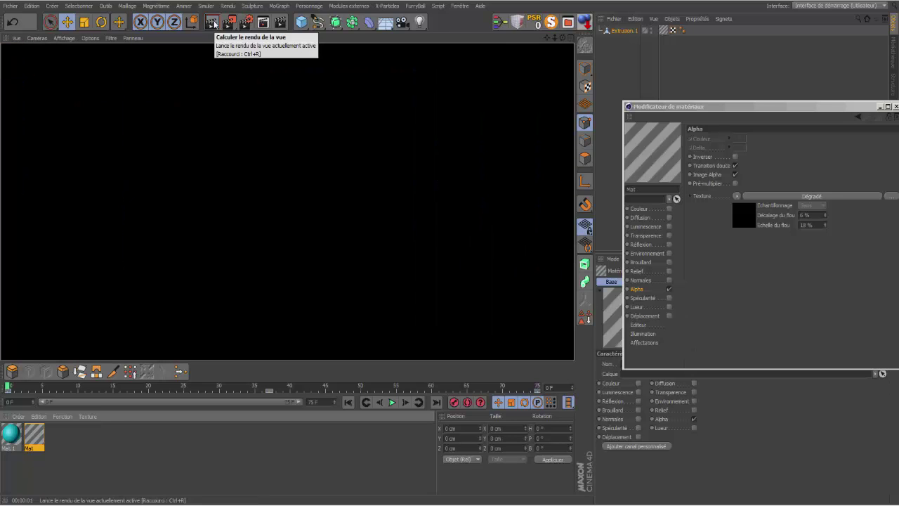
{"action": "left_click", "coordinate": [391, 403]}
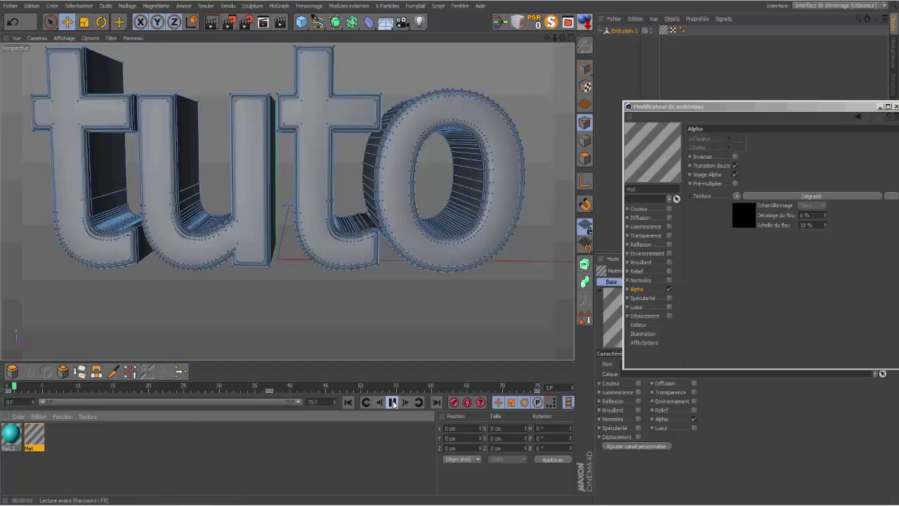
{"action": "left_click", "coordinate": [392, 402]}
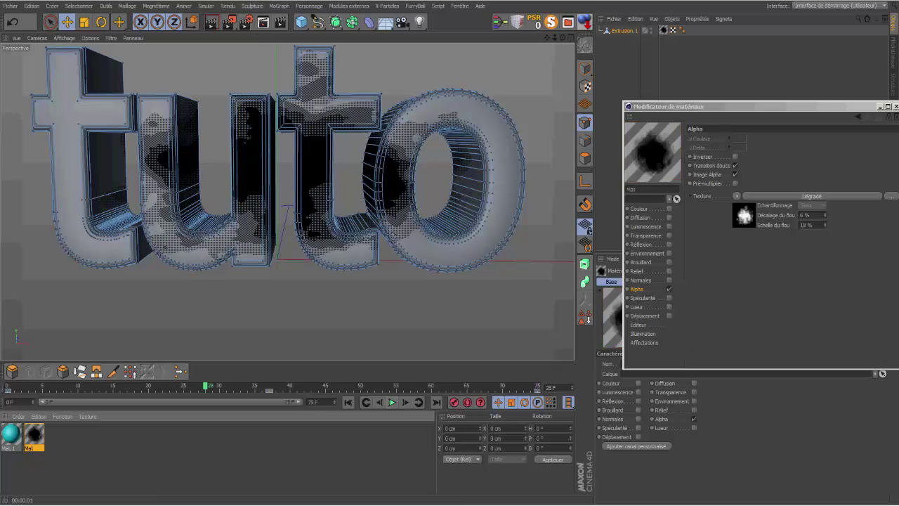
{"action": "left_click", "coordinate": [213, 23]}
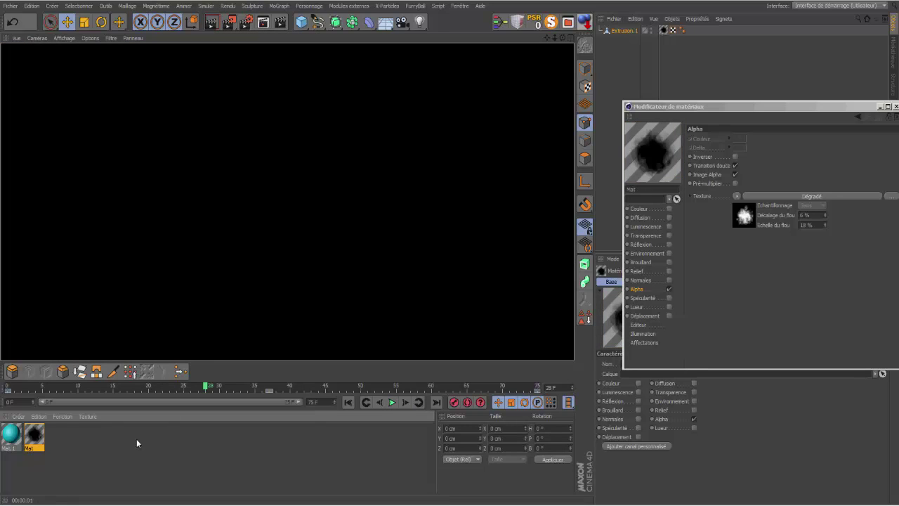
Create a new default material, apply it to Extrusion.1 and place the Mat texture tag after it.
{"action": "double_click", "coordinate": [111, 453]}
{"action": "left_click_drag", "start_coordinate": [14, 435], "coordinate": [622, 33]}
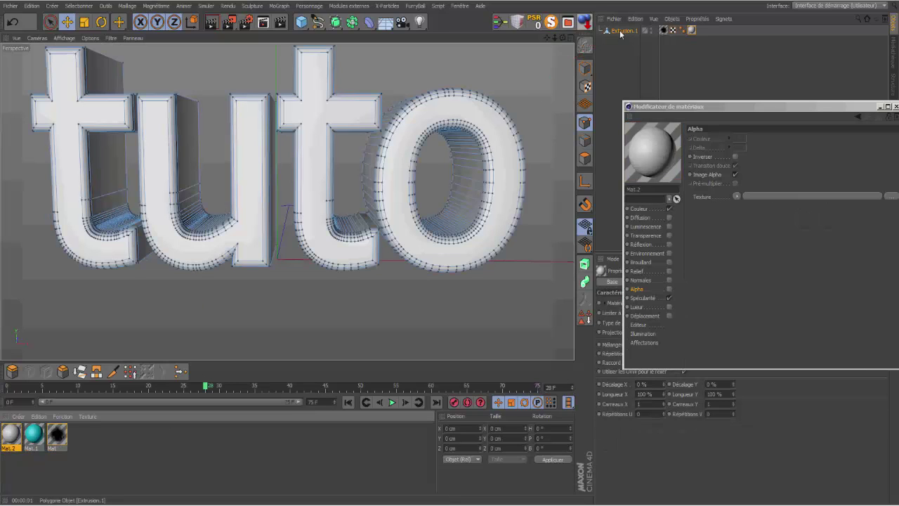
{"action": "left_click_drag", "start_coordinate": [701, 30], "coordinate": [701, 31]}
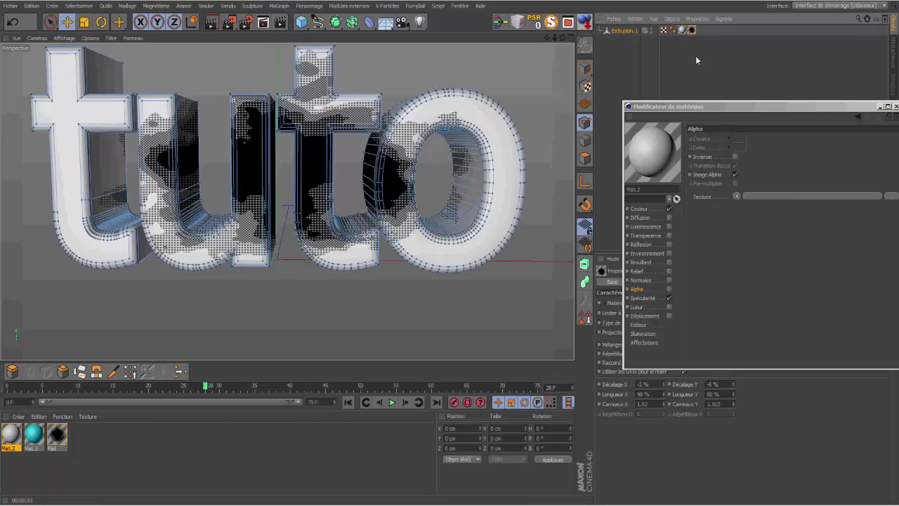
Render the view at frame 28, replay the animation from the start to frame 45 and render that frame.
{"action": "left_click", "coordinate": [212, 21]}
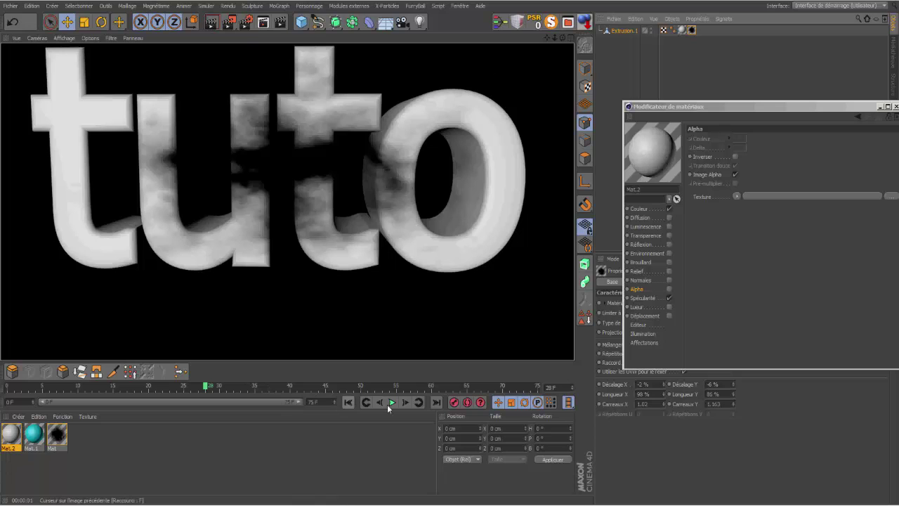
{"action": "left_click", "coordinate": [348, 401]}
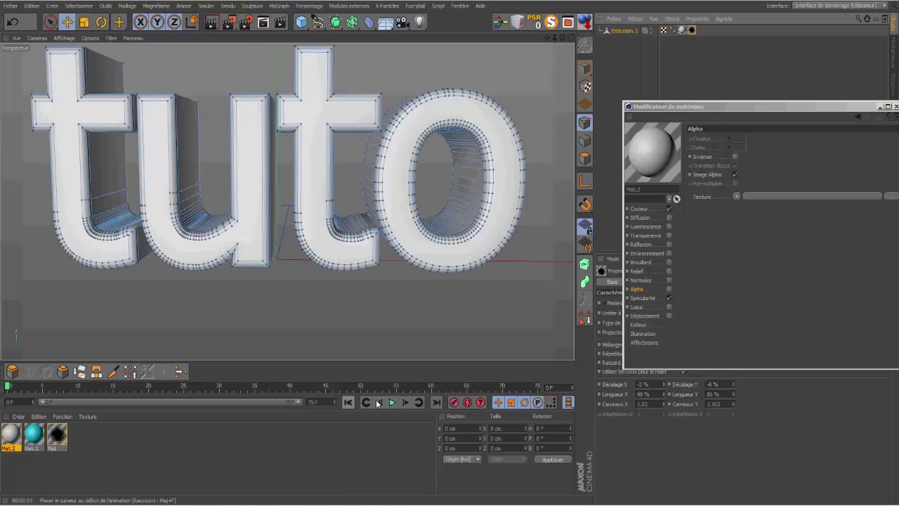
{"action": "left_click", "coordinate": [392, 401]}
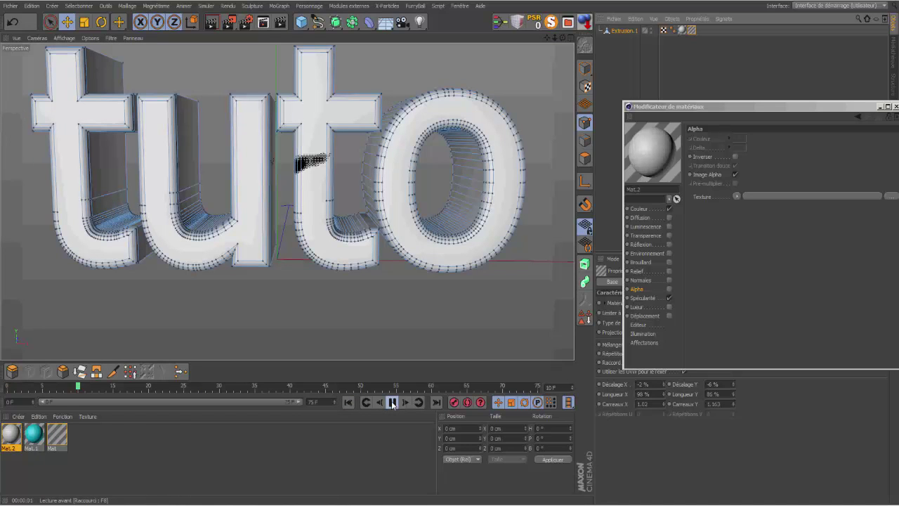
{"action": "left_click", "coordinate": [392, 401]}
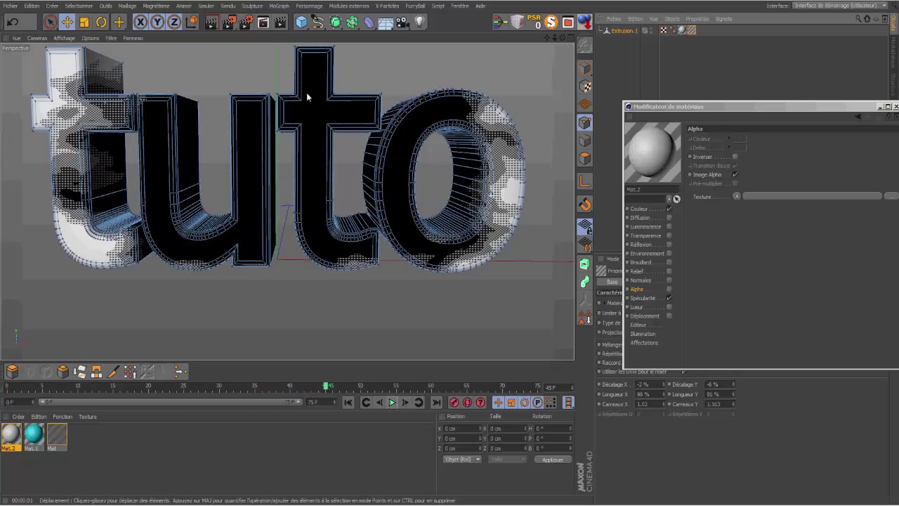
{"action": "left_click", "coordinate": [212, 23]}
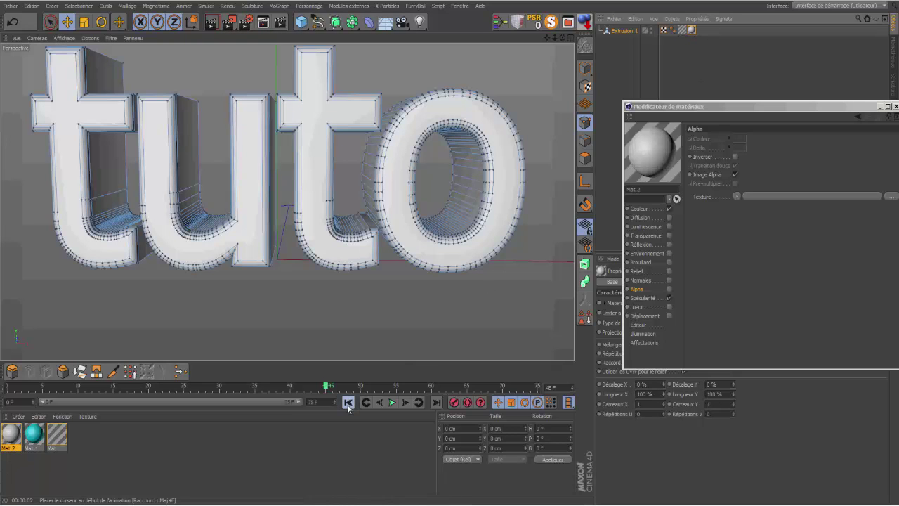
Replay the animation from the start to frame 23 and place the Mat texture tag after Mat.2 on Extrusion.1.
{"action": "left_click", "coordinate": [347, 402]}
{"action": "left_click", "coordinate": [392, 402]}
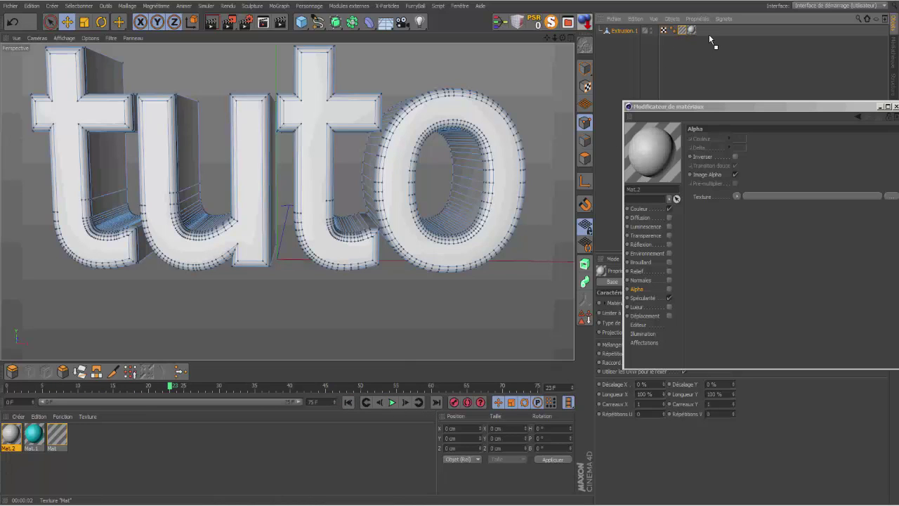
{"action": "left_click_drag", "start_coordinate": [709, 33], "coordinate": [708, 28]}
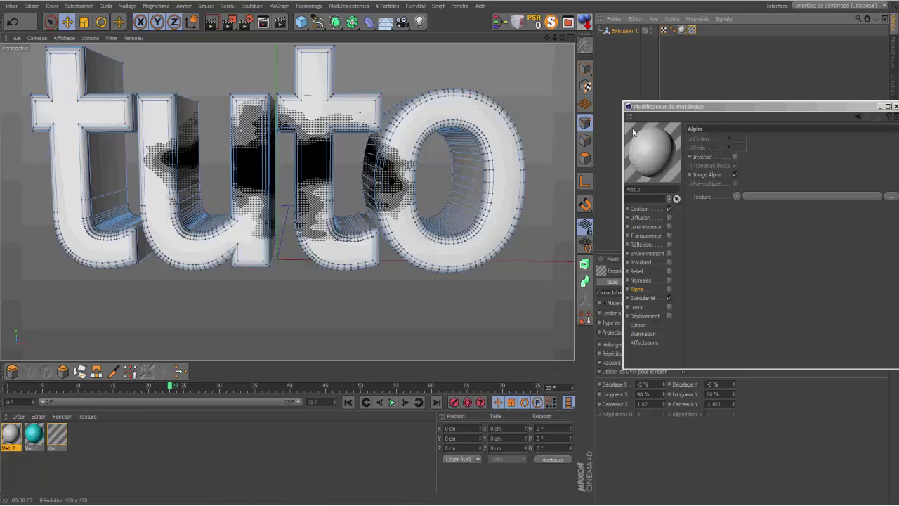
Invert the knots of Mat's alpha gradient at frame 23 and move the material editor clear of the text.
{"action": "left_click_drag", "start_coordinate": [678, 107], "coordinate": [588, 83]}
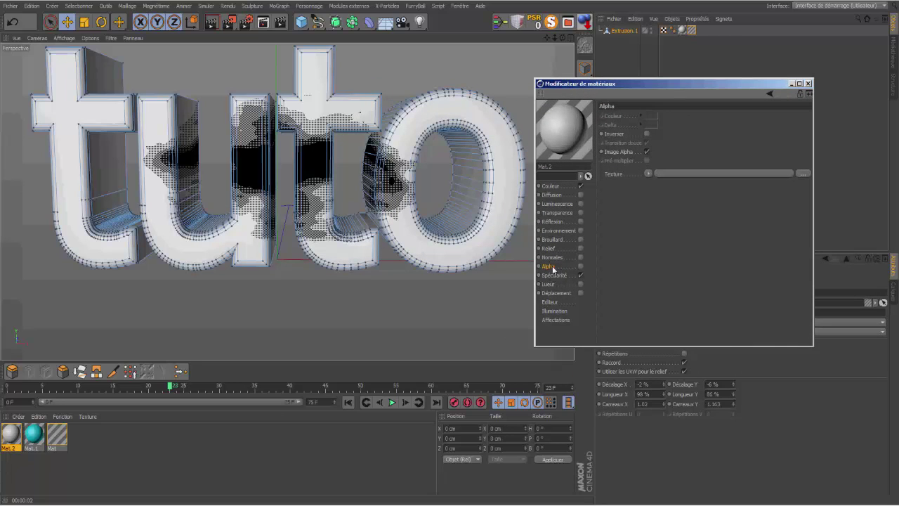
{"action": "left_click", "coordinate": [808, 84]}
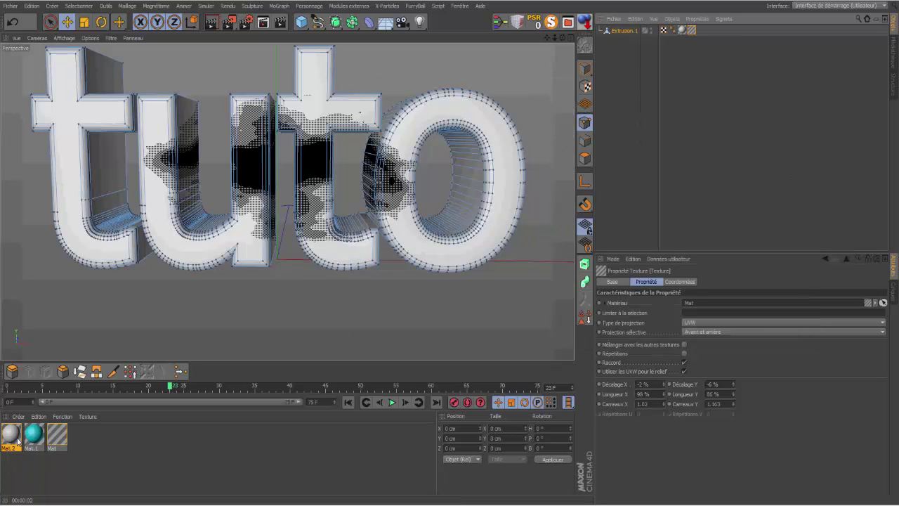
{"action": "left_click", "coordinate": [57, 435]}
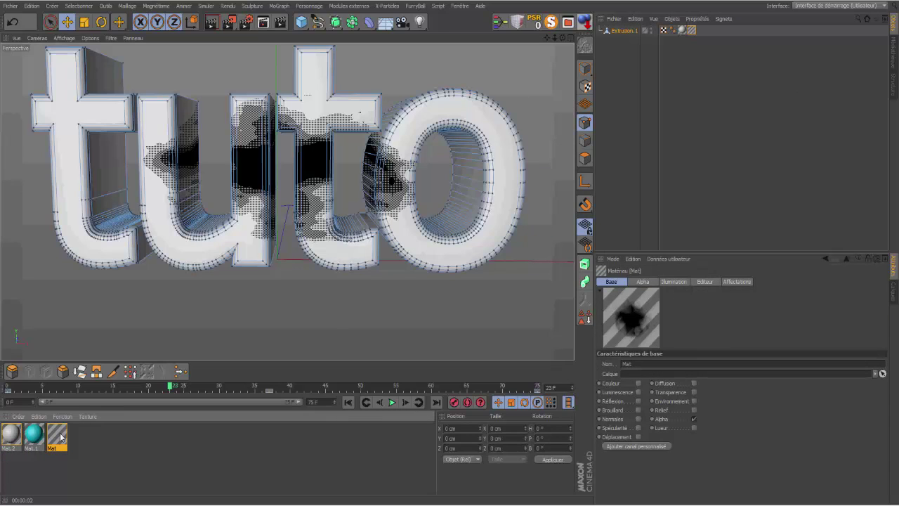
{"action": "double_click", "coordinate": [59, 436]}
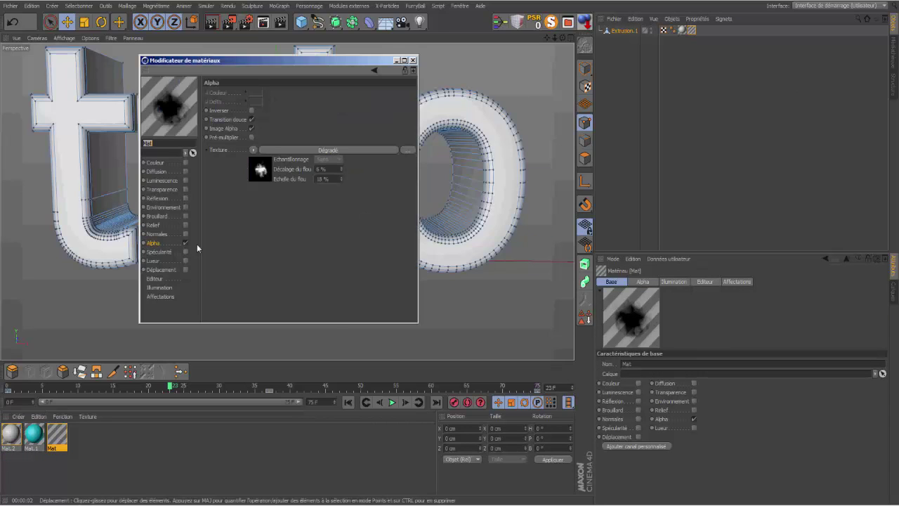
{"action": "left_click", "coordinate": [259, 169]}
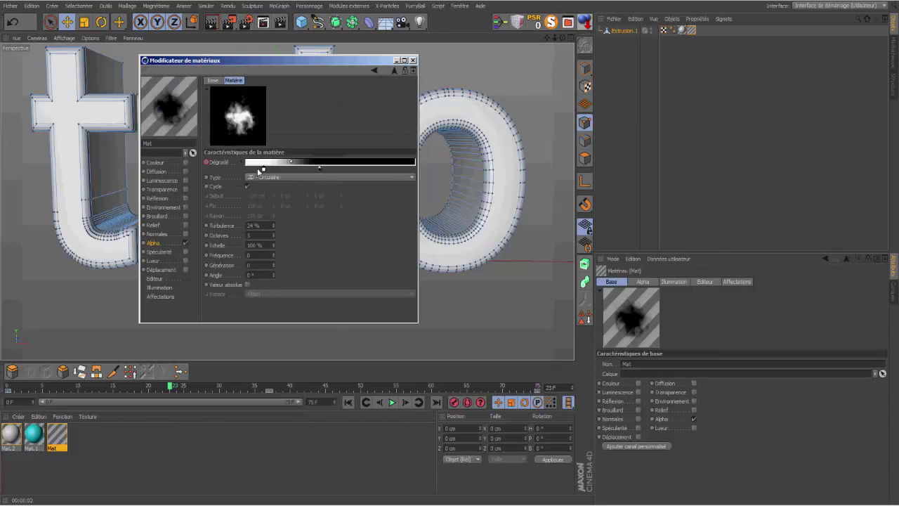
{"action": "right_click", "coordinate": [300, 163]}
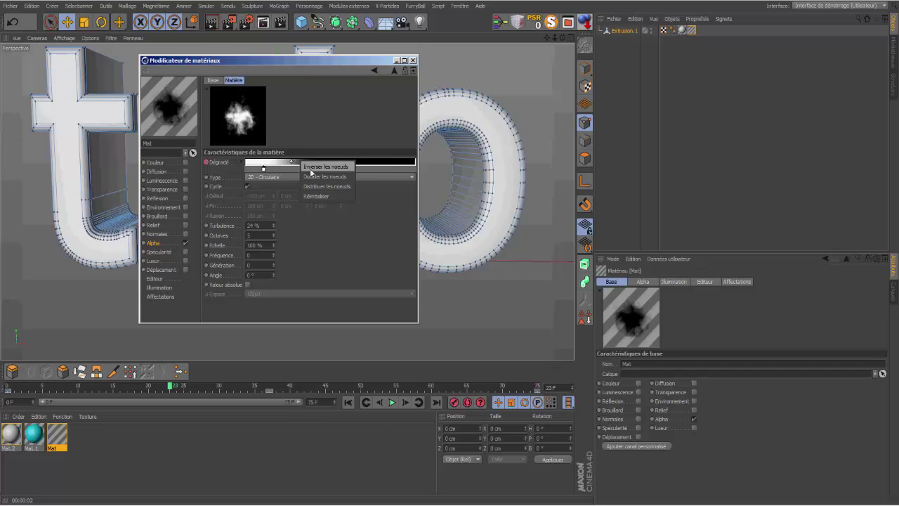
{"action": "left_click", "coordinate": [309, 167]}
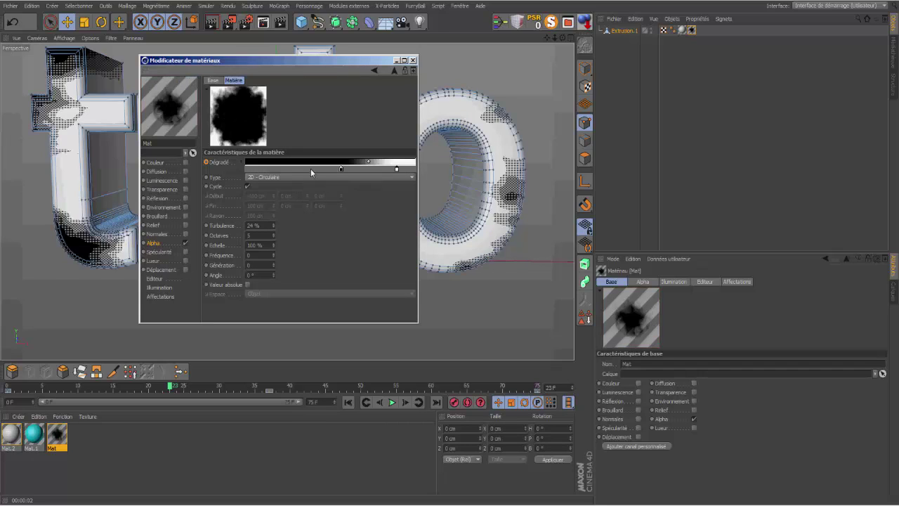
{"action": "left_click_drag", "start_coordinate": [359, 63], "coordinate": [801, 153]}
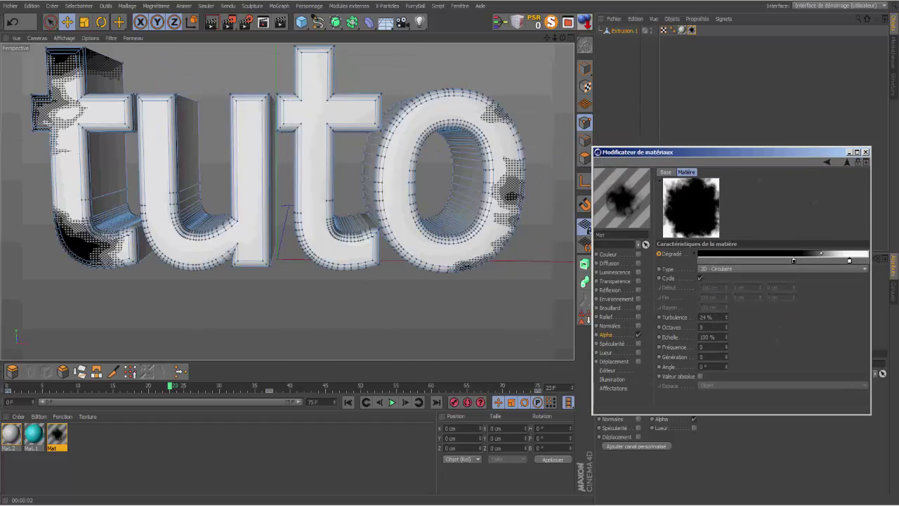
Render the view at frame 23, replay the animation from the start to frame 23 and render that frame again.
{"action": "left_click", "coordinate": [213, 26]}
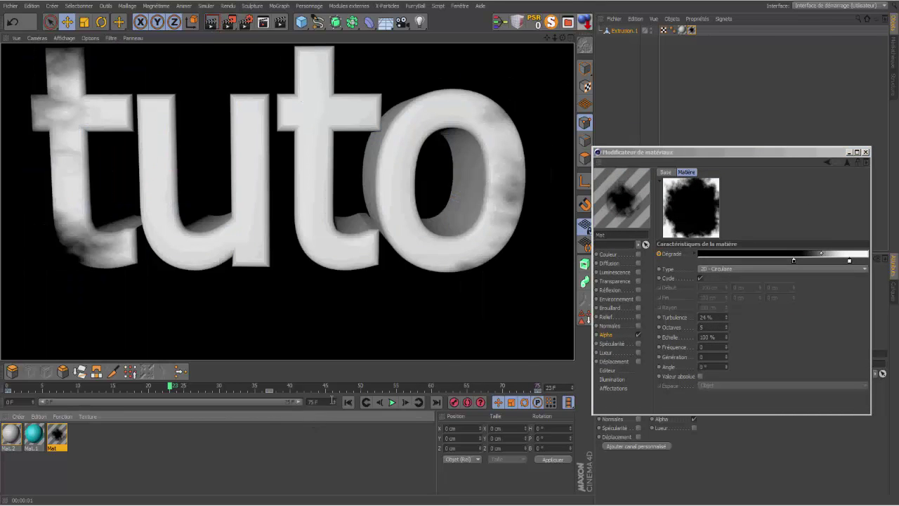
{"action": "left_click", "coordinate": [347, 401]}
{"action": "left_click", "coordinate": [392, 402]}
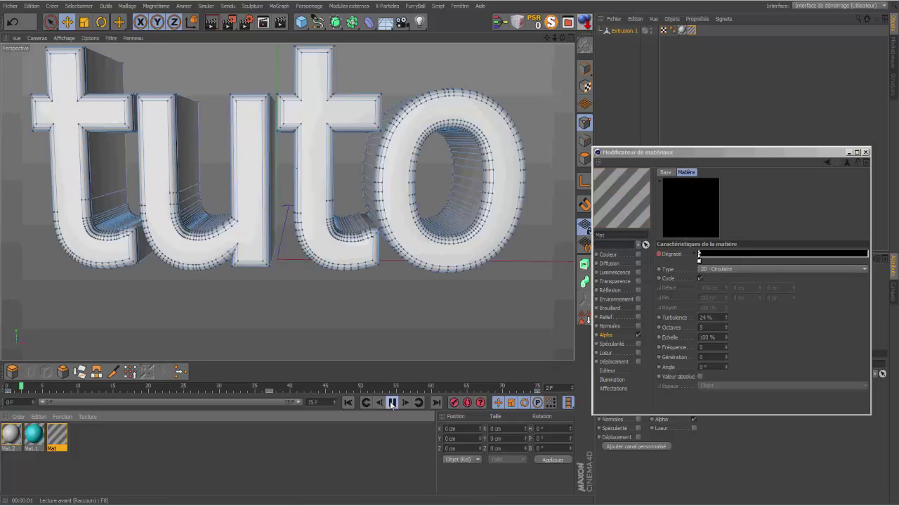
{"action": "left_click", "coordinate": [212, 26]}
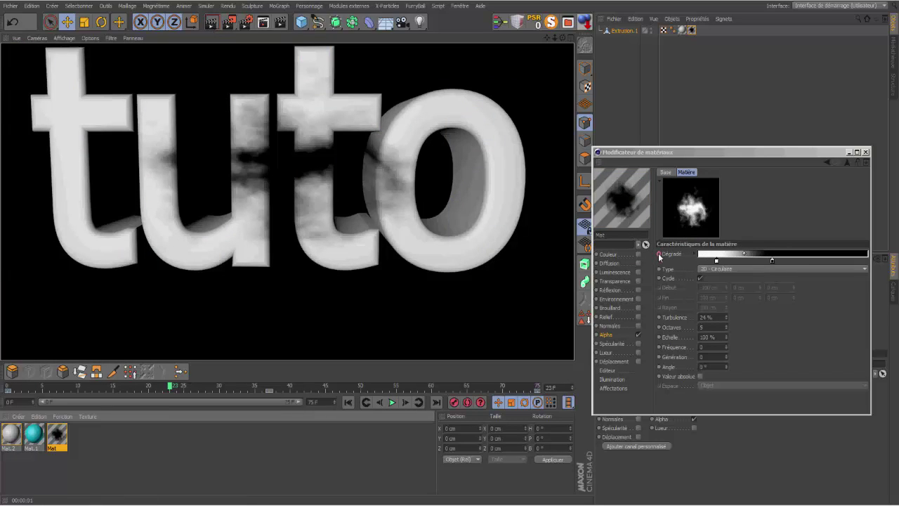
Return to frame 0, close the material editor and delete the Mat texture tag from Extrusion.1.
{"action": "left_click", "coordinate": [348, 402]}
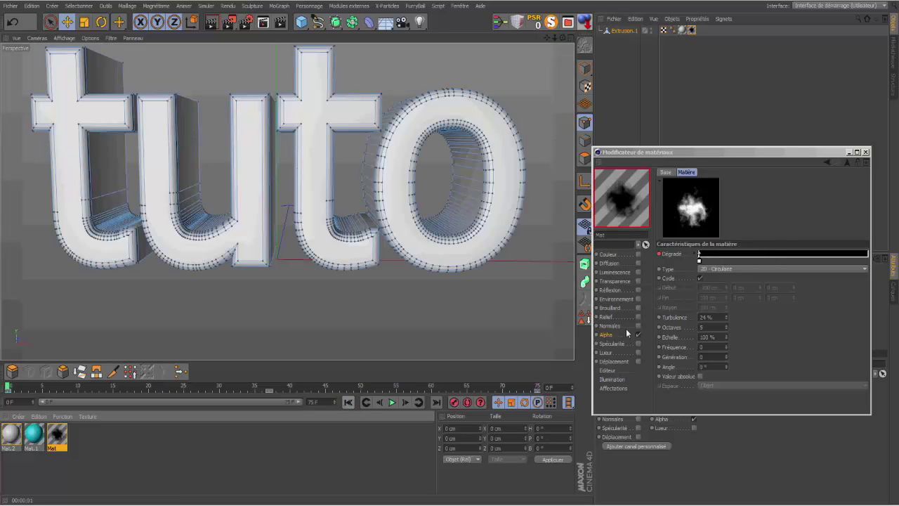
{"action": "right_click", "coordinate": [659, 255]}
{"action": "mouse_move", "coordinate": [670, 259]}
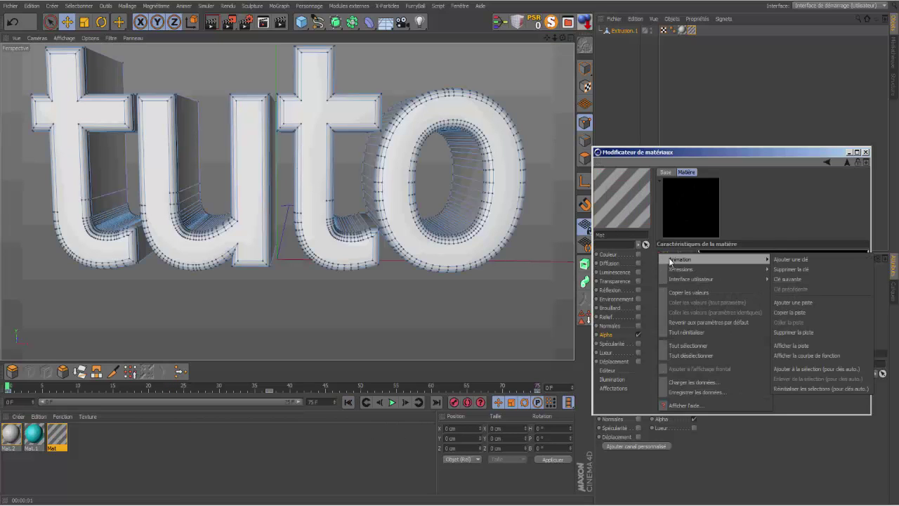
{"action": "left_click", "coordinate": [798, 183]}
{"action": "left_click", "coordinate": [867, 152]}
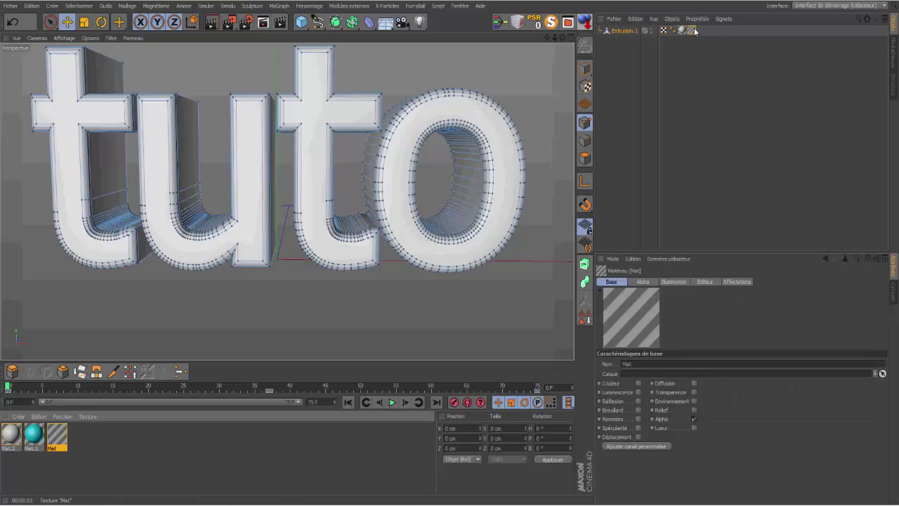
{"action": "left_click", "coordinate": [692, 30]}
{"action": "key", "text": "Delete"}
{"action": "left_click", "coordinate": [680, 31]}
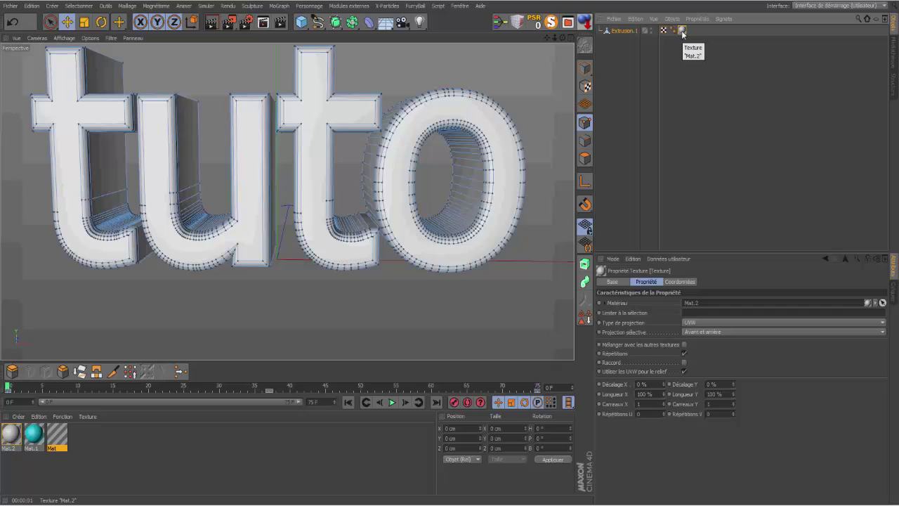
Disable Mat.2's specularity channel, enable its alpha channel and load a Dégradé shader as the alpha texture.
{"action": "left_click", "coordinate": [11, 435]}
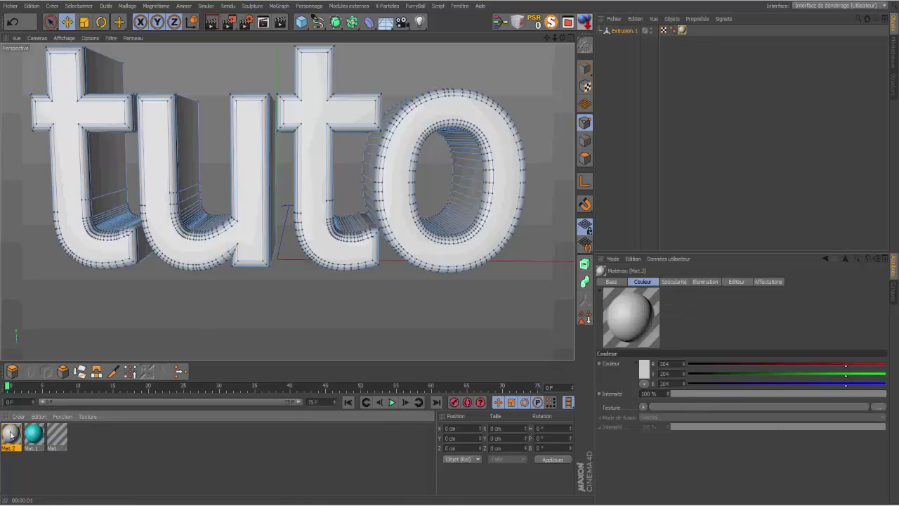
{"action": "left_click", "coordinate": [212, 22]}
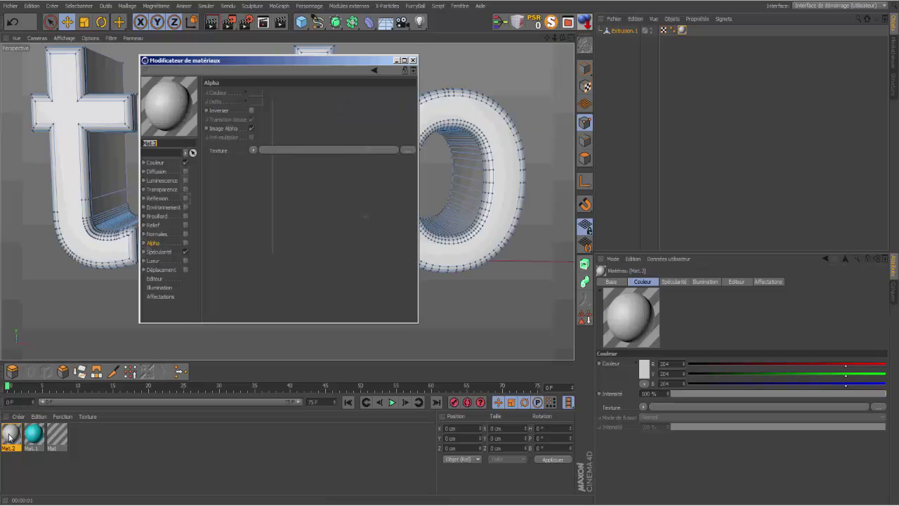
{"action": "double_click", "coordinate": [9, 435]}
{"action": "left_click", "coordinate": [183, 250]}
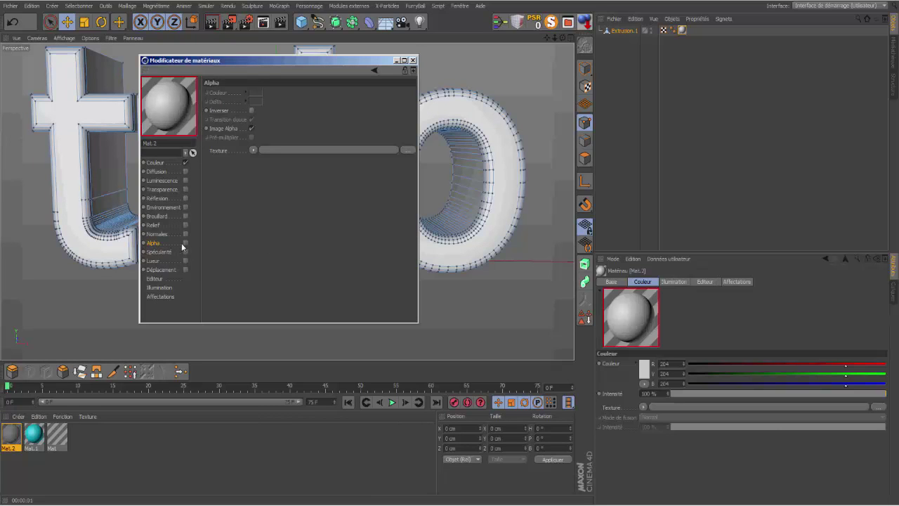
{"action": "left_click", "coordinate": [185, 243]}
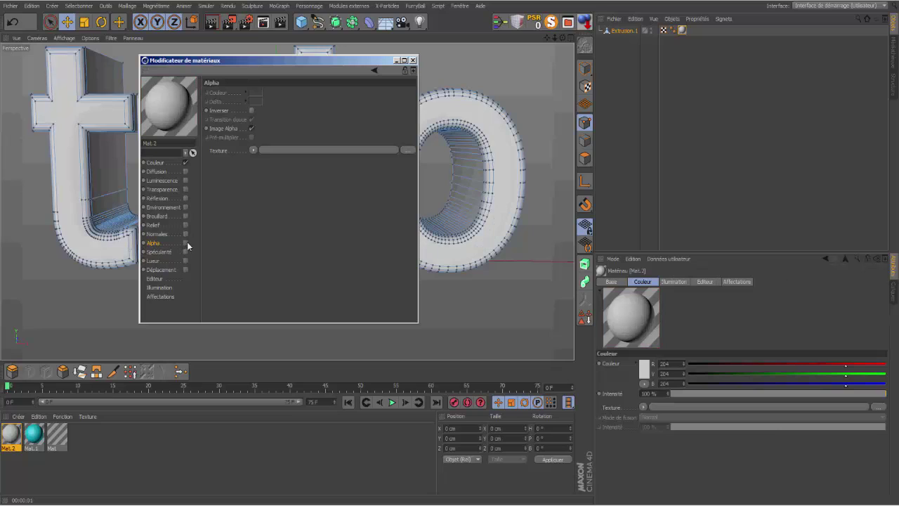
{"action": "left_click", "coordinate": [252, 150]}
{"action": "left_click", "coordinate": [274, 257]}
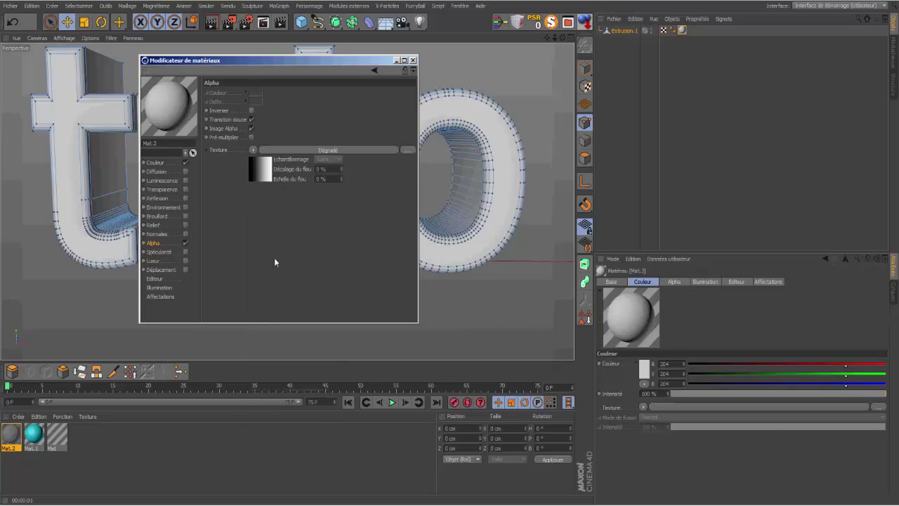
Remove the extra knot from Mat.2's alpha gradient, move the white knot beside the black start knot and keyframe the gradient at frame 0.
{"action": "double_click", "coordinate": [257, 169]}
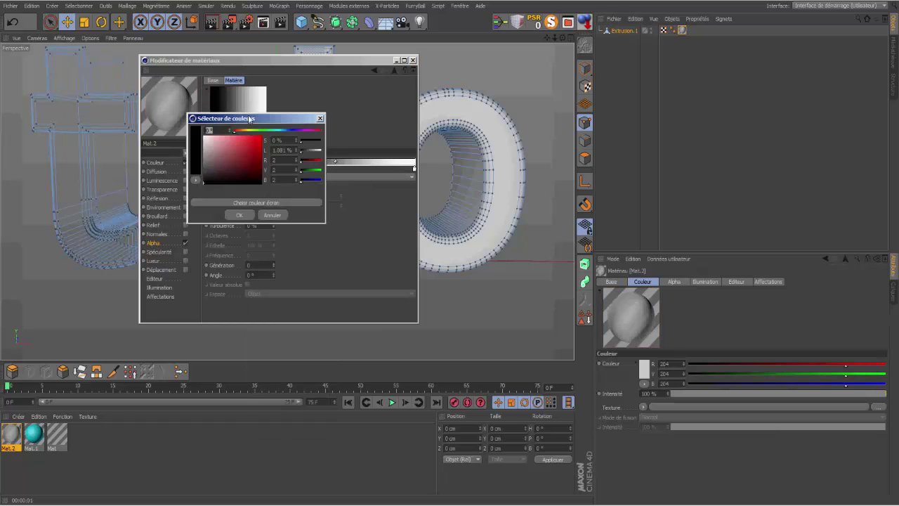
{"action": "left_click_drag", "start_coordinate": [249, 118], "coordinate": [646, 182]}
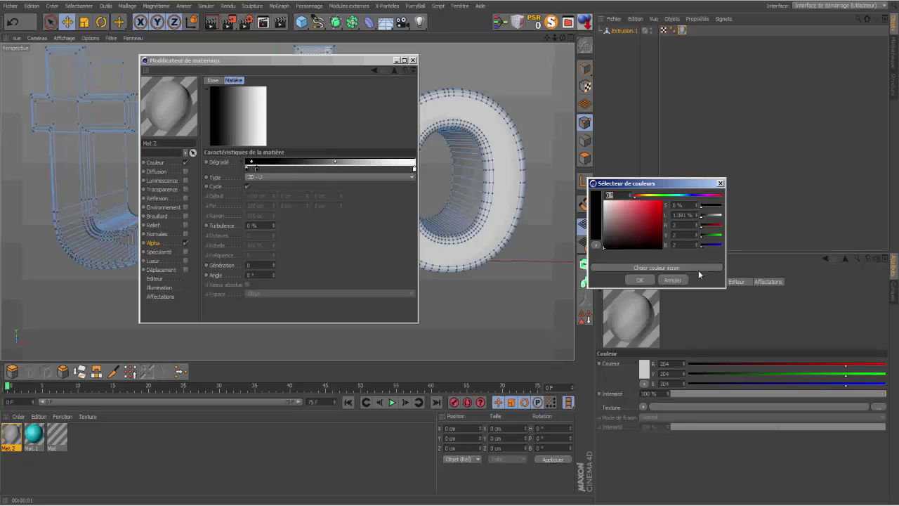
{"action": "left_click", "coordinate": [665, 278]}
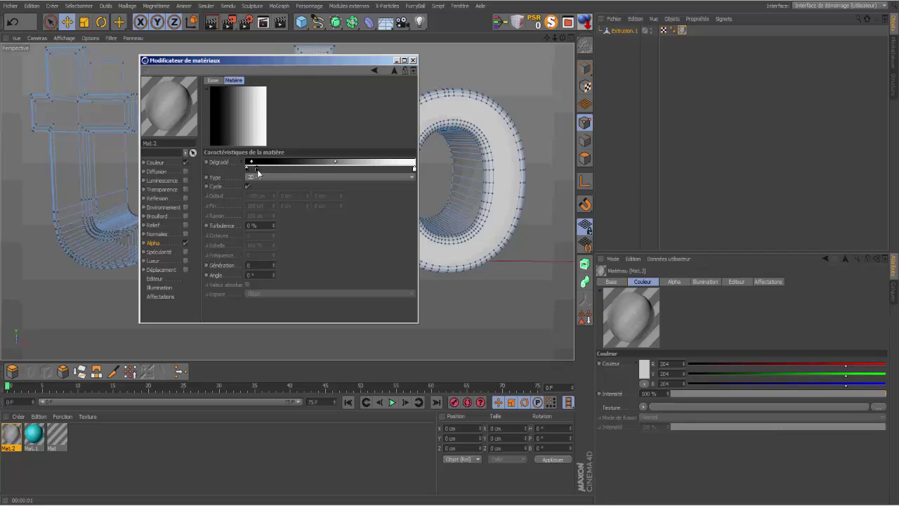
{"action": "left_click_drag", "start_coordinate": [256, 170], "coordinate": [294, 232]}
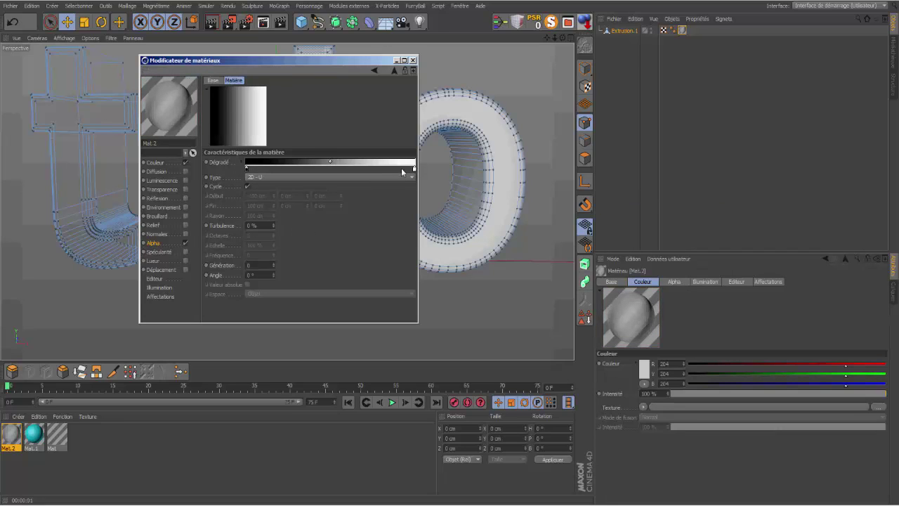
{"action": "left_click_drag", "start_coordinate": [414, 168], "coordinate": [251, 170]}
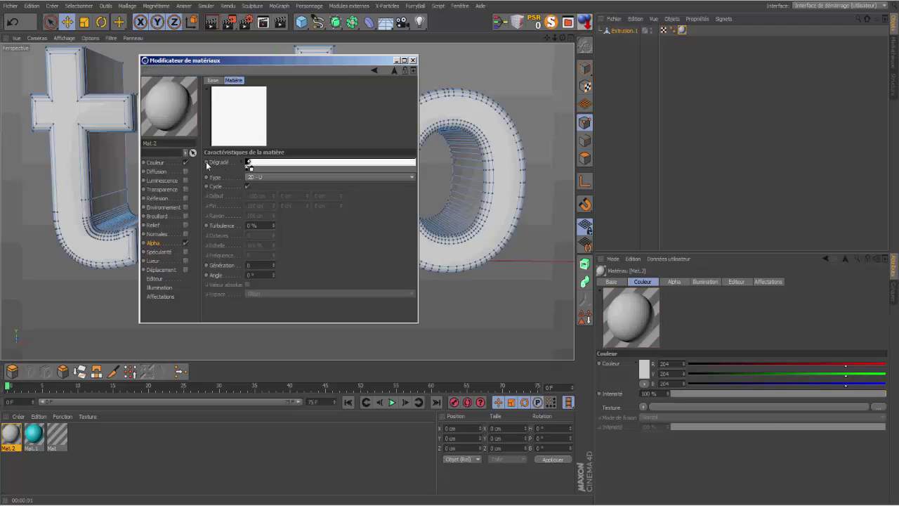
{"action": "left_click", "coordinate": [206, 163], "text": "ctrl"}
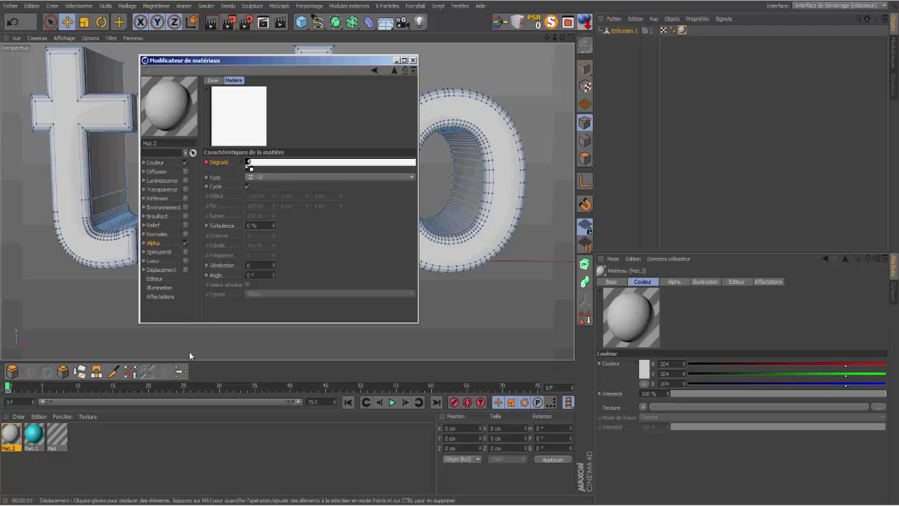
At frame 35, shift both gradient knots toward the white end, set Turbulence to 18 % and keyframe the gradient.
{"action": "left_click", "coordinate": [256, 386]}
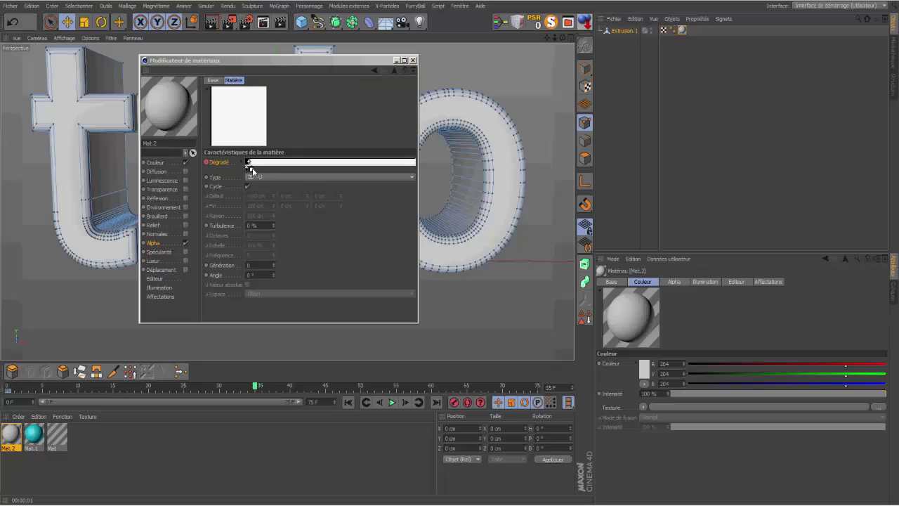
{"action": "left_click_drag", "start_coordinate": [251, 170], "coordinate": [337, 169]}
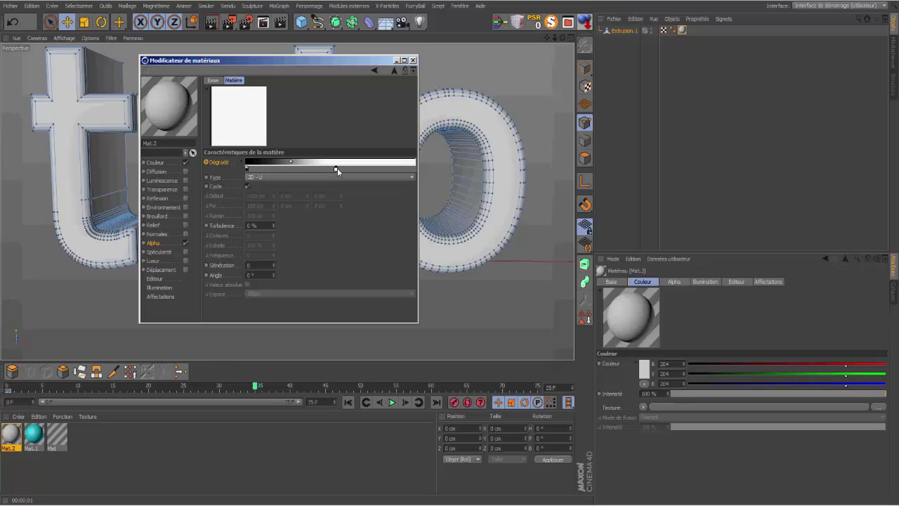
{"action": "left_click_drag", "start_coordinate": [247, 170], "coordinate": [384, 167]}
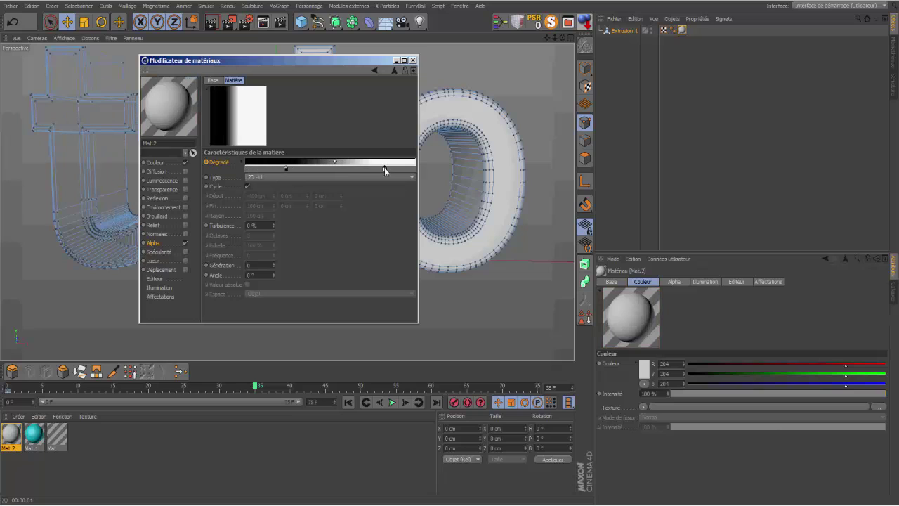
{"action": "left_click_drag", "start_coordinate": [273, 226], "coordinate": [277, 219]}
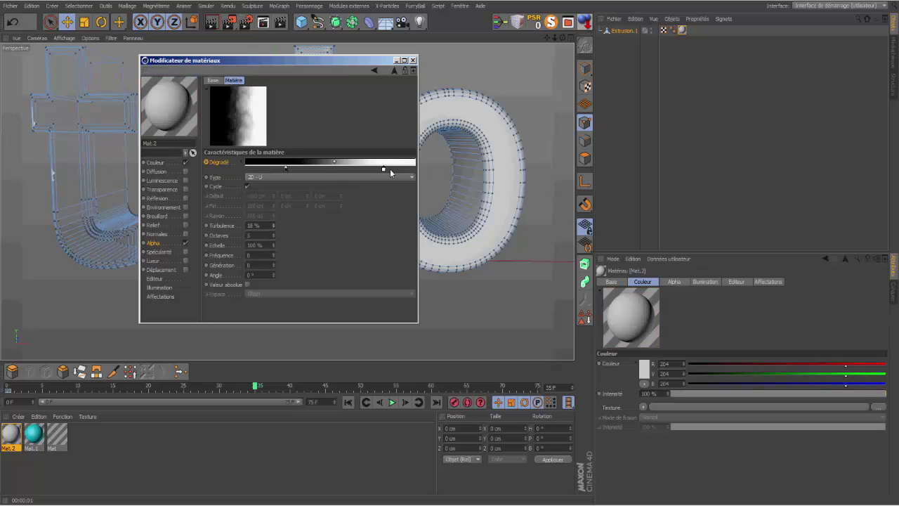
{"action": "left_click", "coordinate": [207, 163], "text": "ctrl"}
At frame 75, move both knots to the far end for an almost fully black gradient, keyframe it and close the material editor.
{"action": "left_click", "coordinate": [435, 403]}
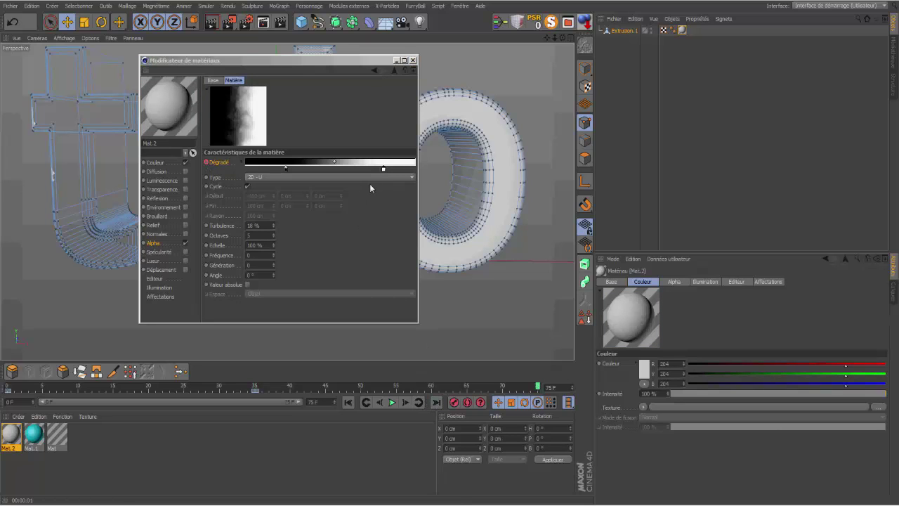
{"action": "left_click_drag", "start_coordinate": [384, 168], "coordinate": [415, 169]}
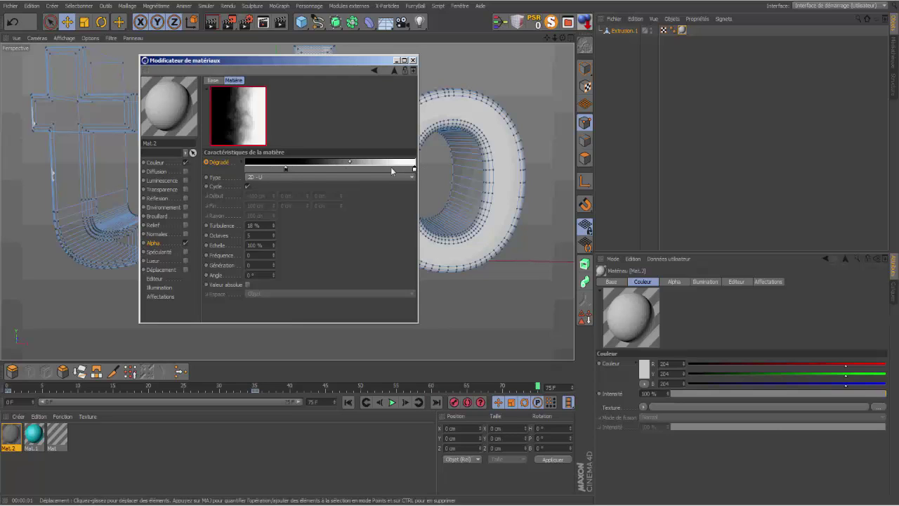
{"action": "left_click_drag", "start_coordinate": [285, 170], "coordinate": [345, 172]}
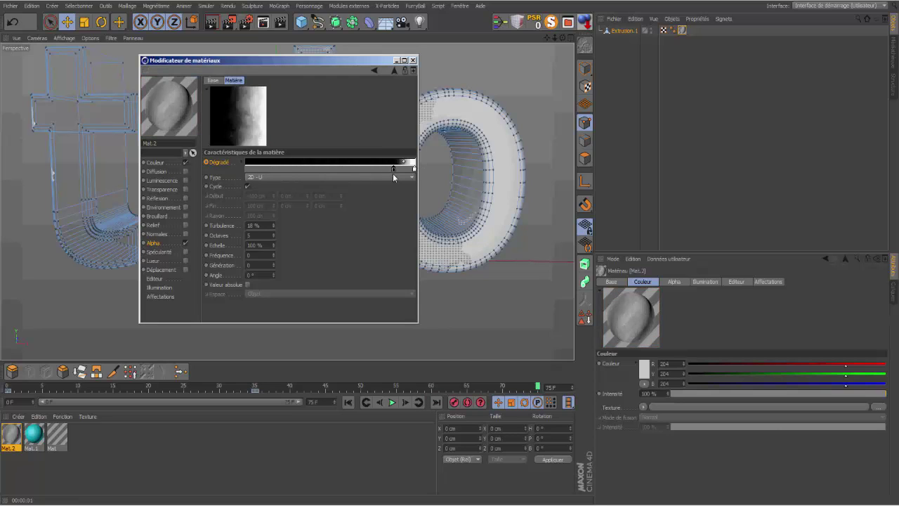
{"action": "left_click_drag", "start_coordinate": [405, 175], "coordinate": [410, 177]}
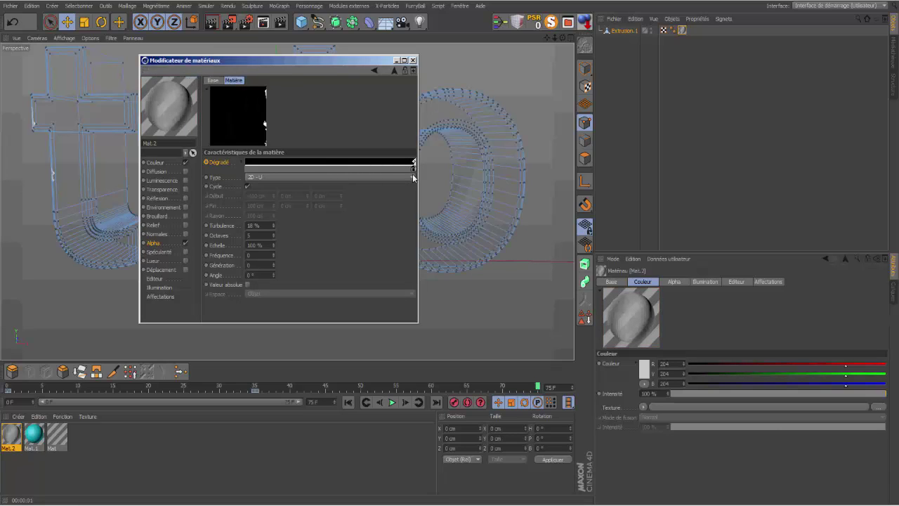
{"action": "left_click", "coordinate": [207, 162]}
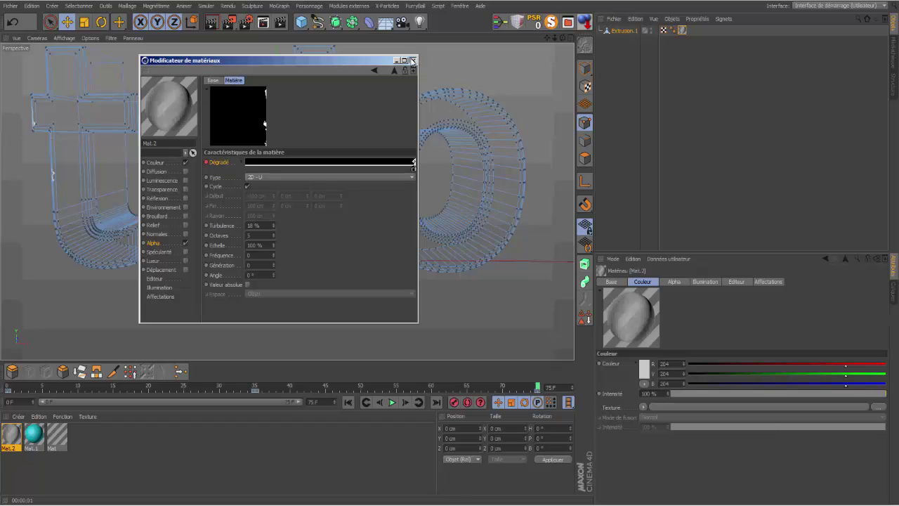
{"action": "left_click", "coordinate": [413, 61]}
Play the animation from the start to frame 19 and render the view there.
{"action": "left_click", "coordinate": [349, 401]}
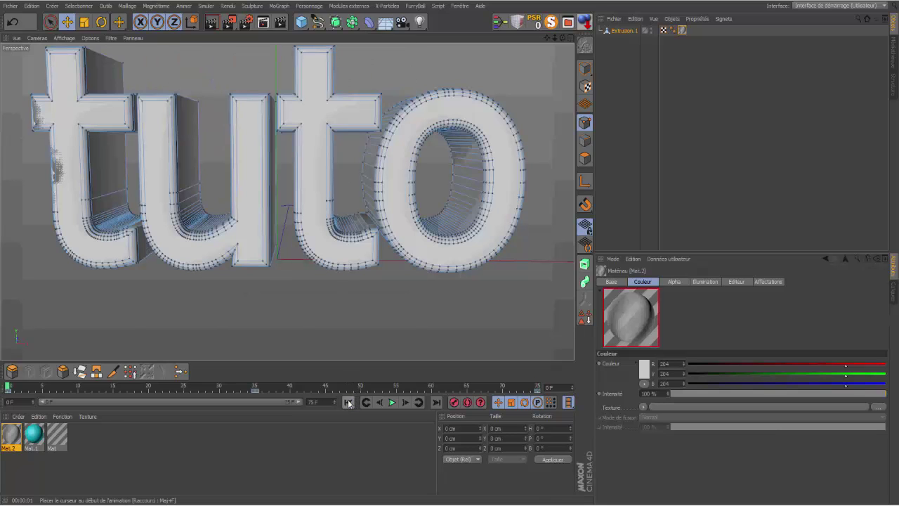
{"action": "left_click", "coordinate": [392, 402]}
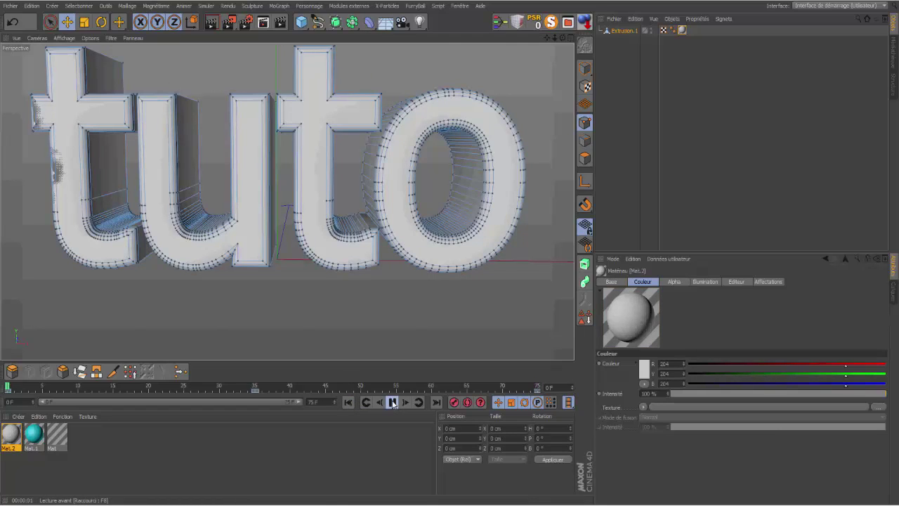
{"action": "left_click", "coordinate": [393, 403]}
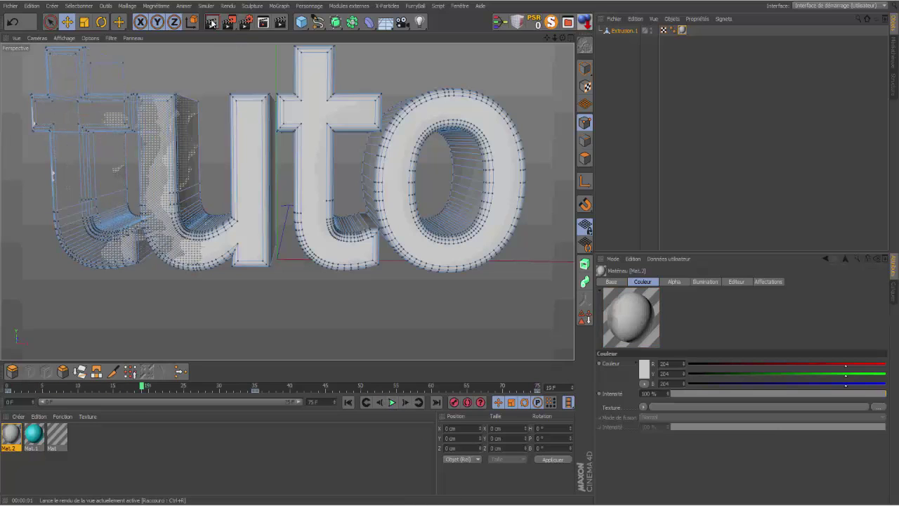
{"action": "left_click", "coordinate": [211, 22]}
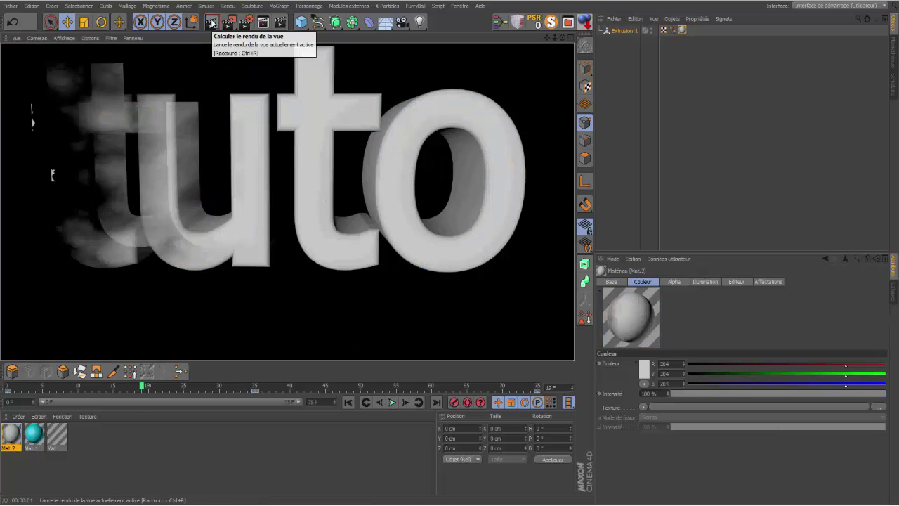
Continue playback to frame 37, render that frame and return to frame 0.
{"action": "left_click", "coordinate": [393, 402]}
{"action": "left_click", "coordinate": [392, 402]}
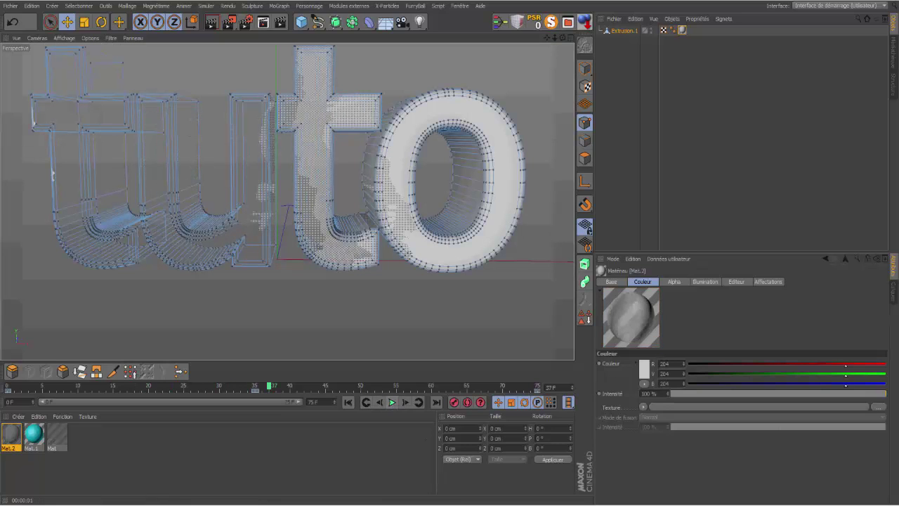
{"action": "left_click", "coordinate": [214, 24]}
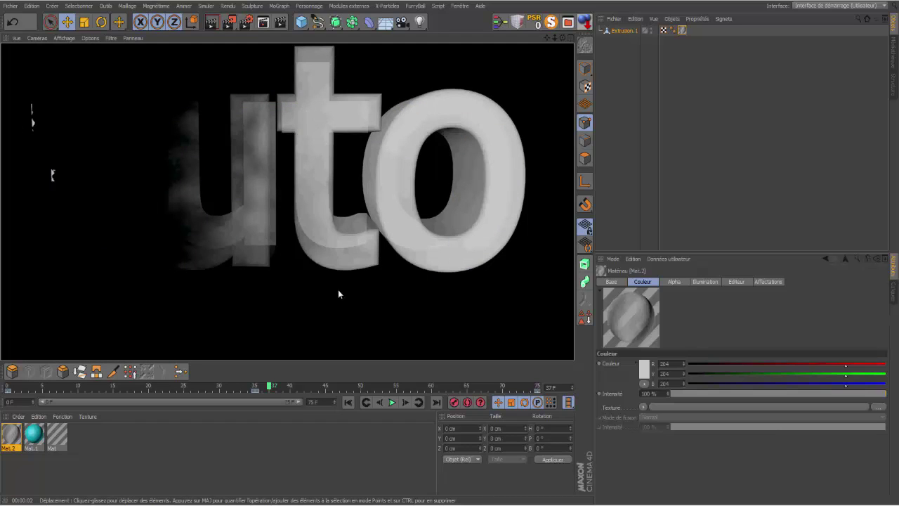
{"action": "left_click", "coordinate": [346, 403]}
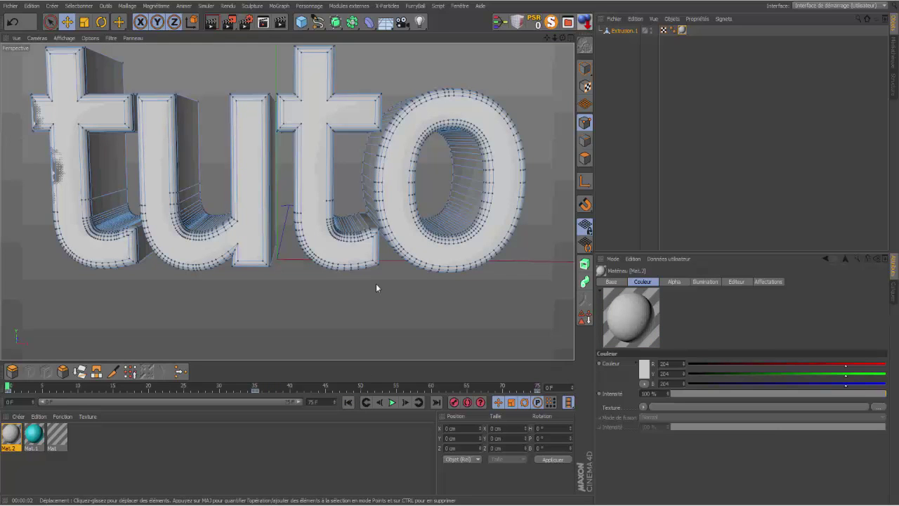